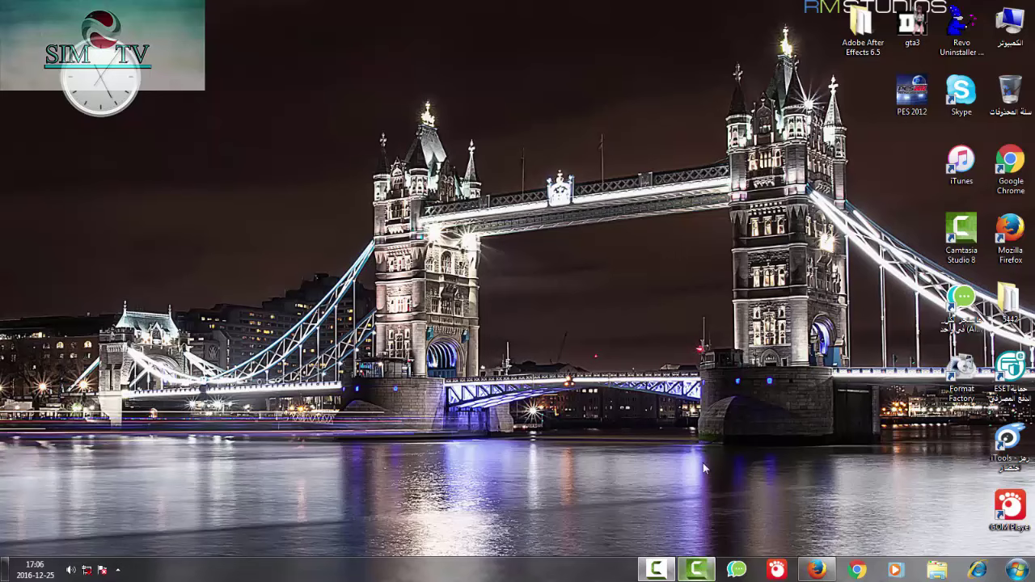
# Switch to Camtasia Studio and import the sample Wildlife video from the Videos library's sample folder
pyautogui.click(694, 570)
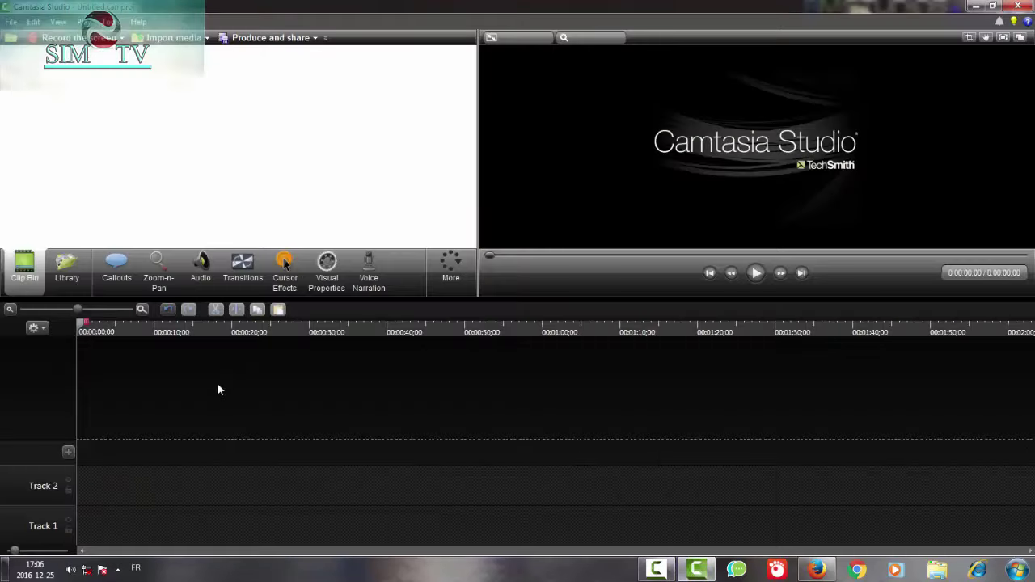
pyautogui.click(152, 42)
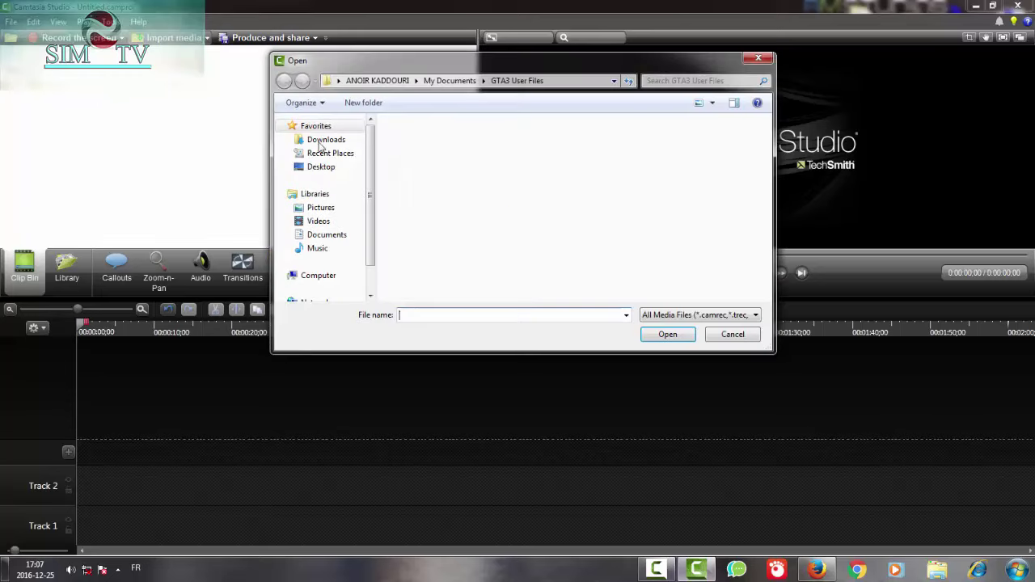
pyautogui.click(328, 140)
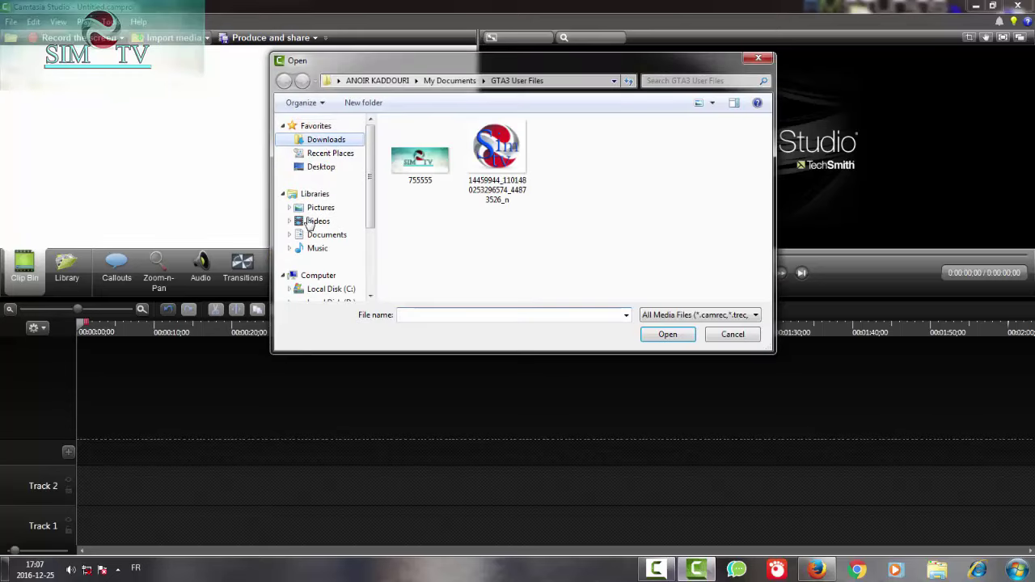
pyautogui.click(311, 221)
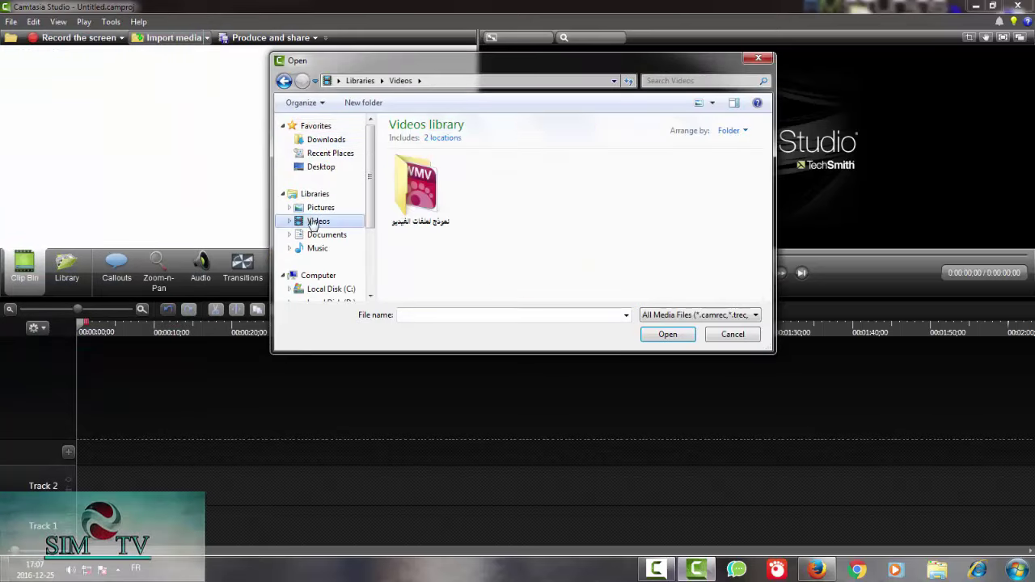
pyautogui.doubleClick(415, 202)
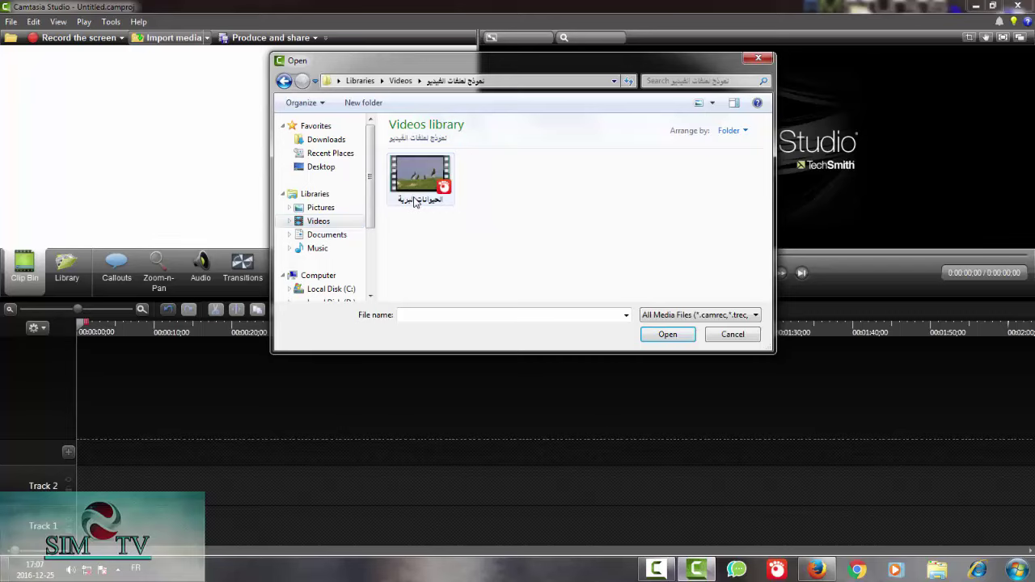
pyautogui.click(421, 186)
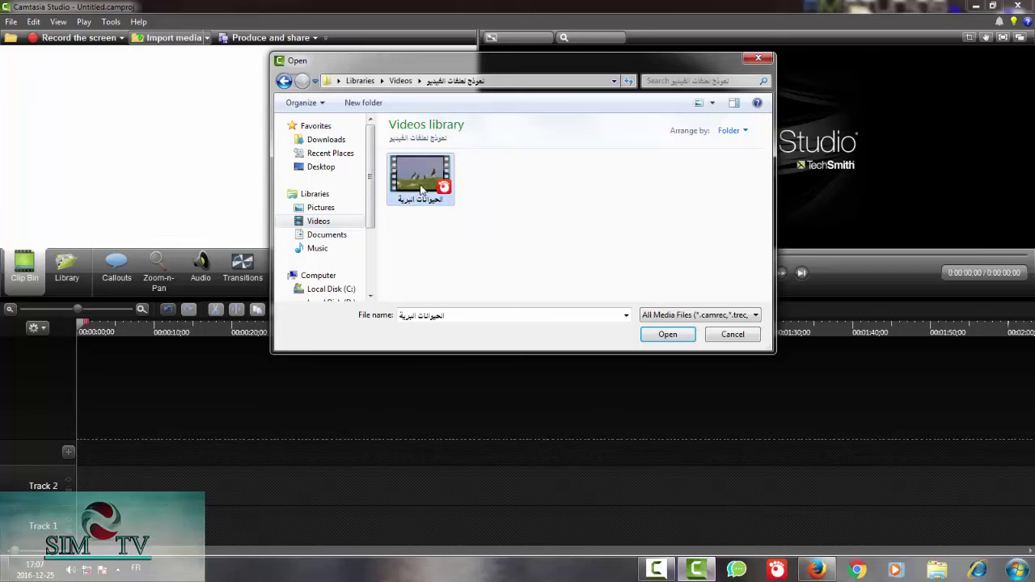
pyautogui.click(665, 335)
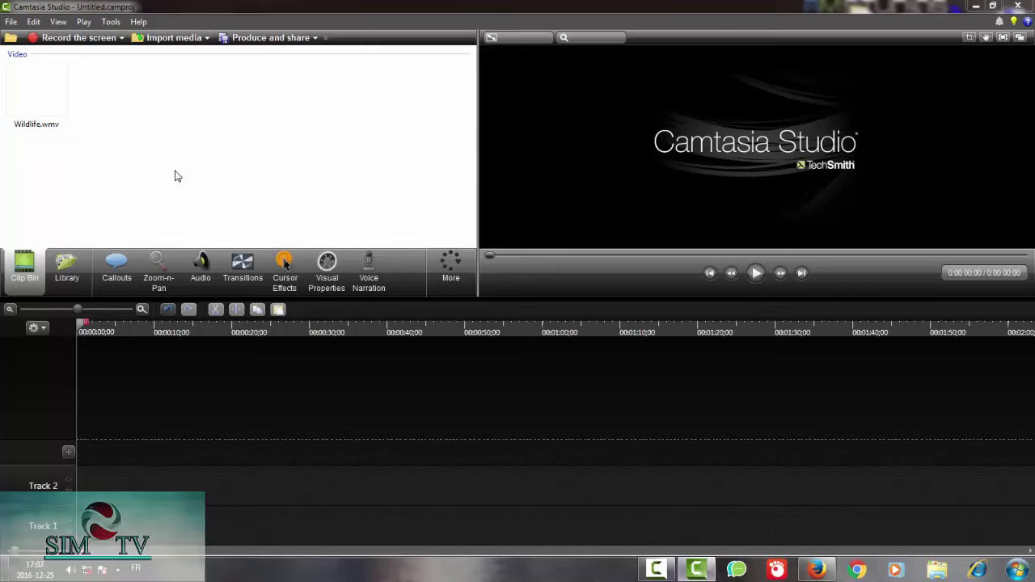
# Preview the imported Wildlife.wmv clip and place it at the start of Track 1
pyautogui.click(24, 105)
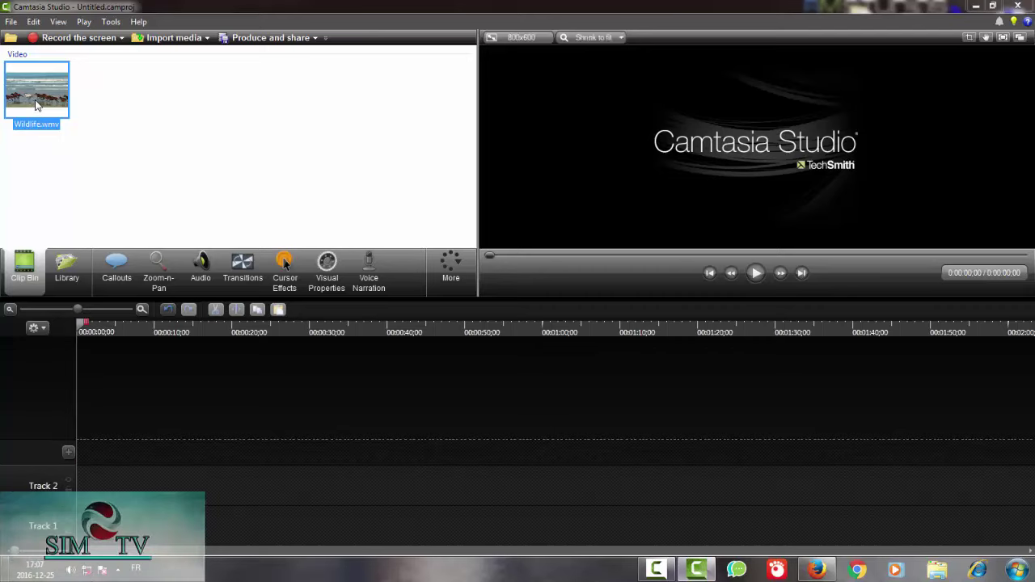
pyautogui.click(750, 274)
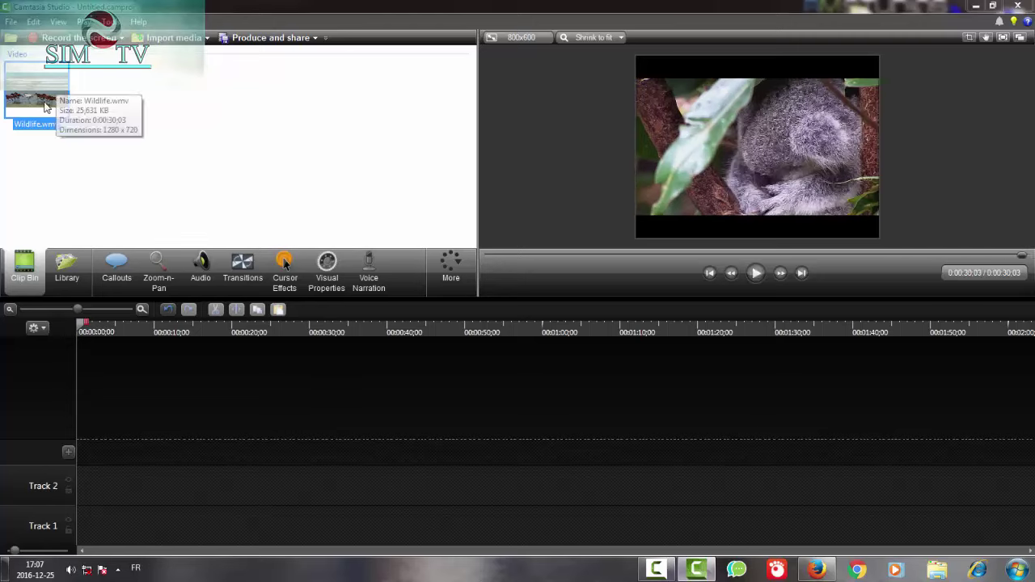
pyautogui.moveTo(92, 128); pyautogui.dragTo(83, 514)
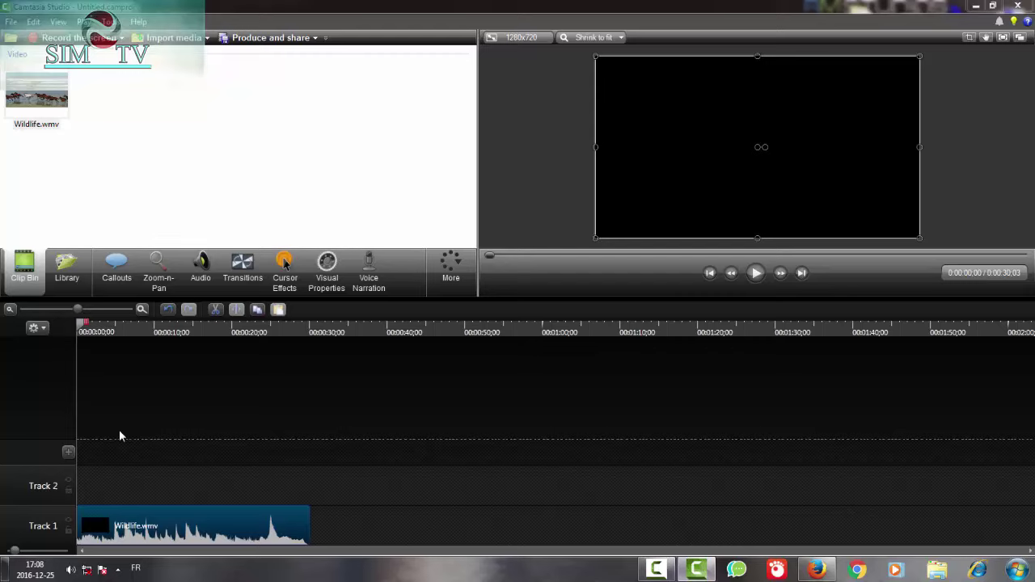
# Play the Wildlife.wmv clip on the timeline and move the playhead back in small increments from its end to about 3 seconds
pyautogui.press('space')
pyautogui.press('space')
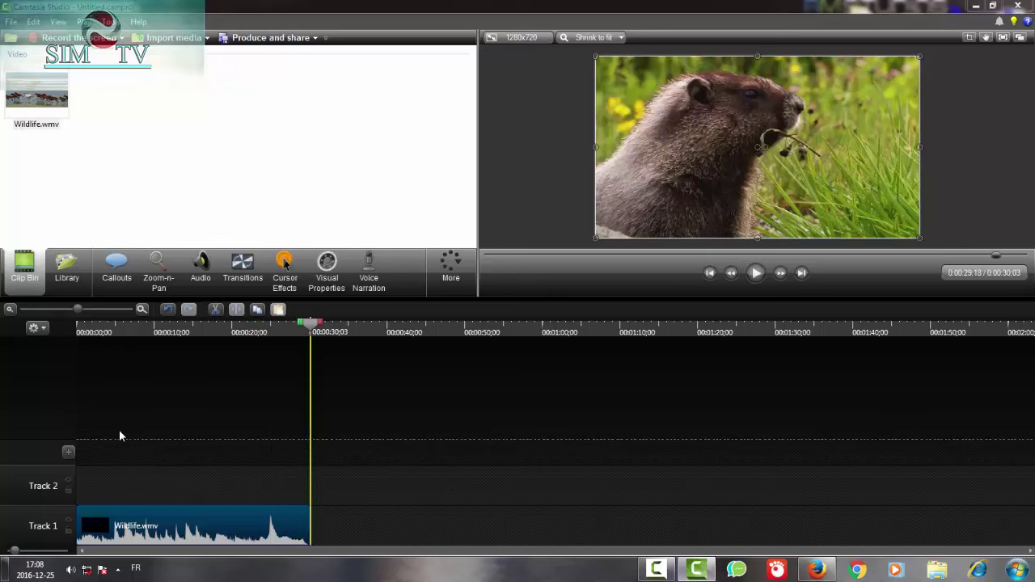
pyautogui.hotkey('ctrl', 'Left')
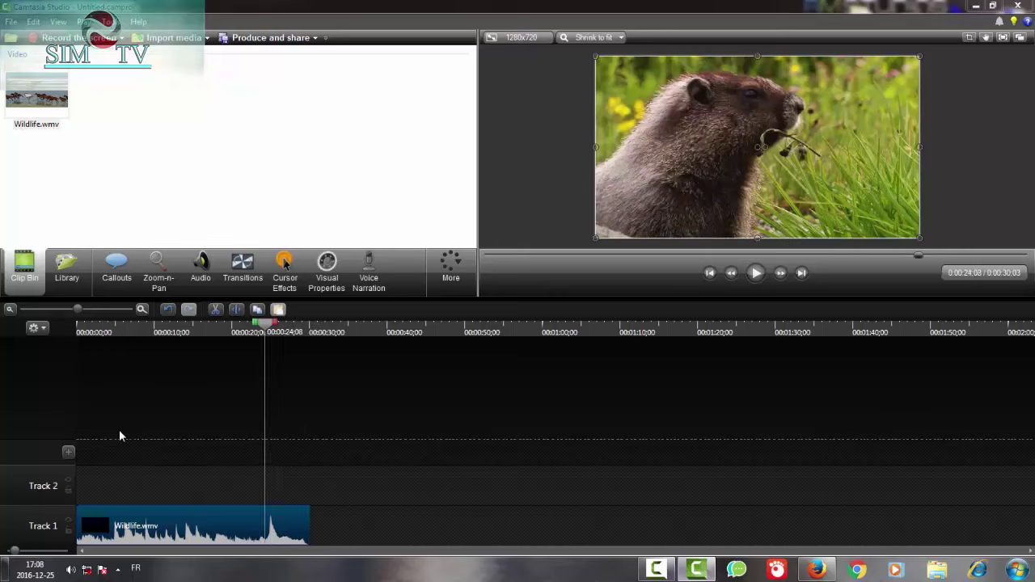
pyautogui.hotkey('ctrl', 'Left')
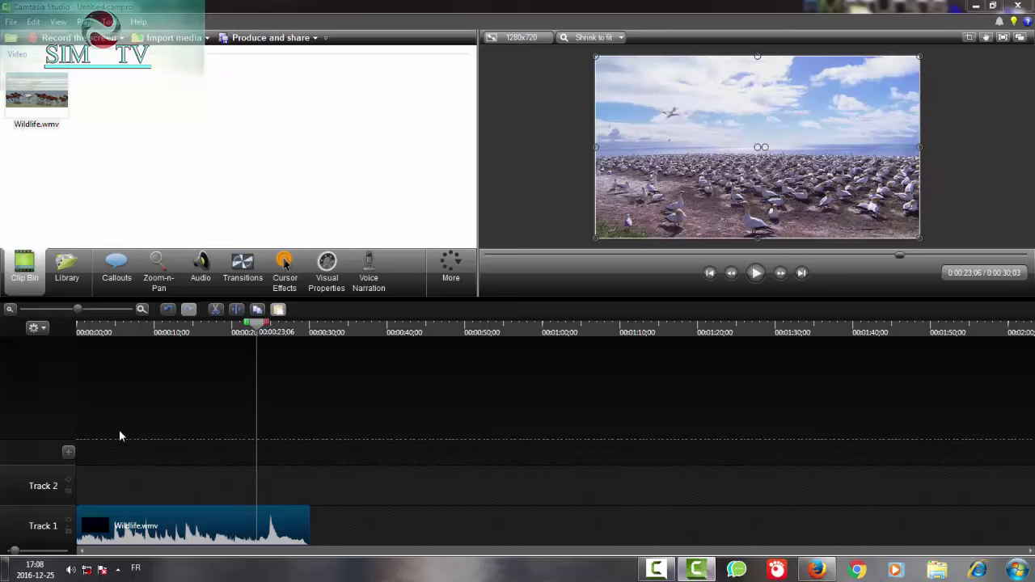
pyautogui.hotkey('ctrl', 'alt', 'Left')
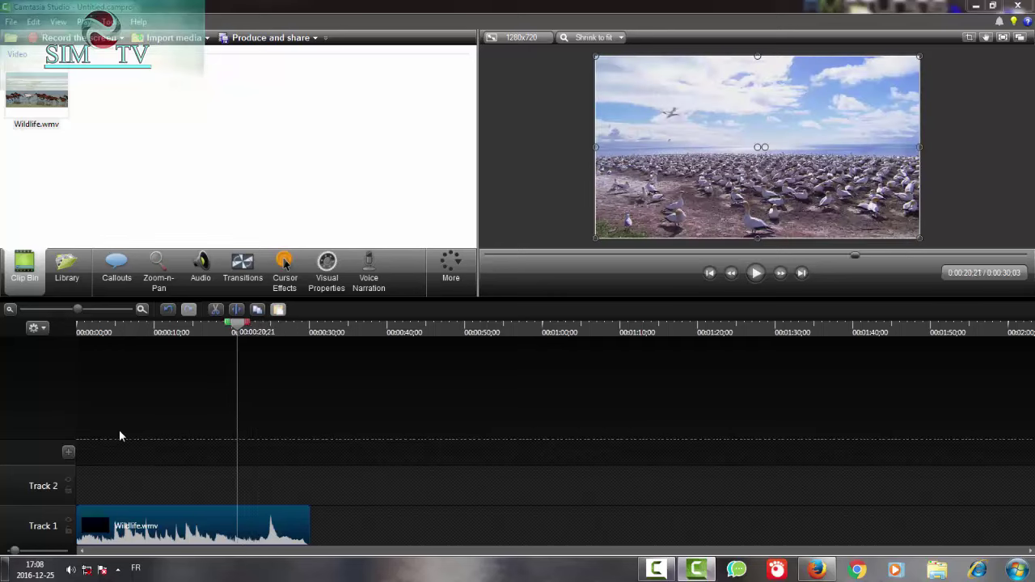
pyautogui.hotkey('ctrl', 'alt', 'Left')
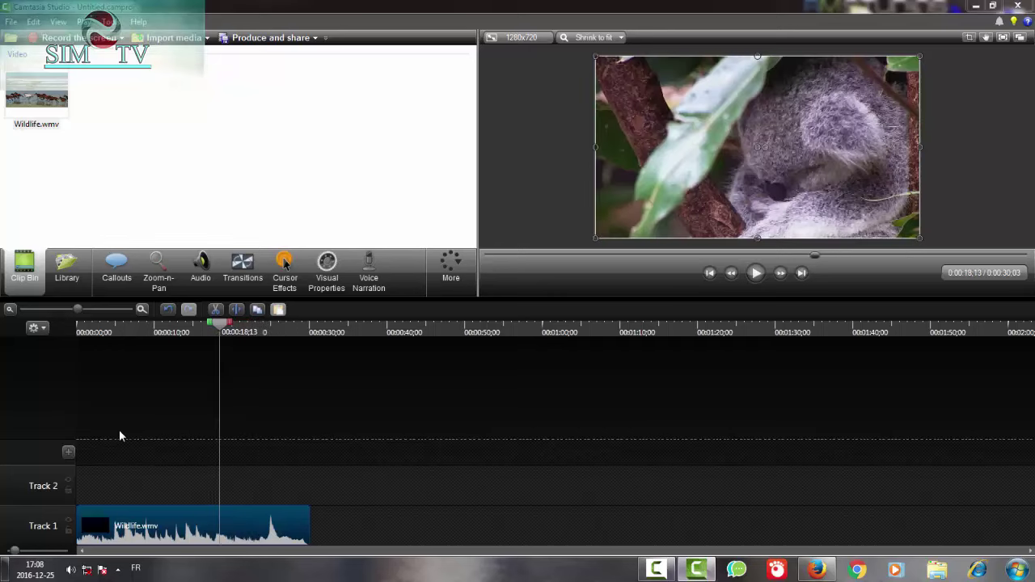
pyautogui.hotkey('ctrl', 'alt', 'Right')
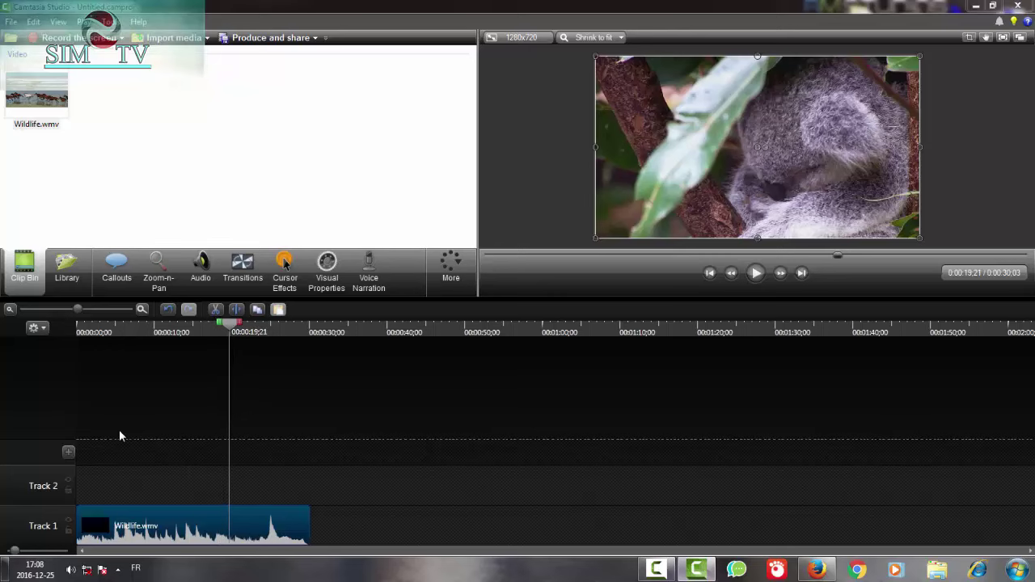
pyautogui.hotkey('ctrl', 'alt', 'Left')
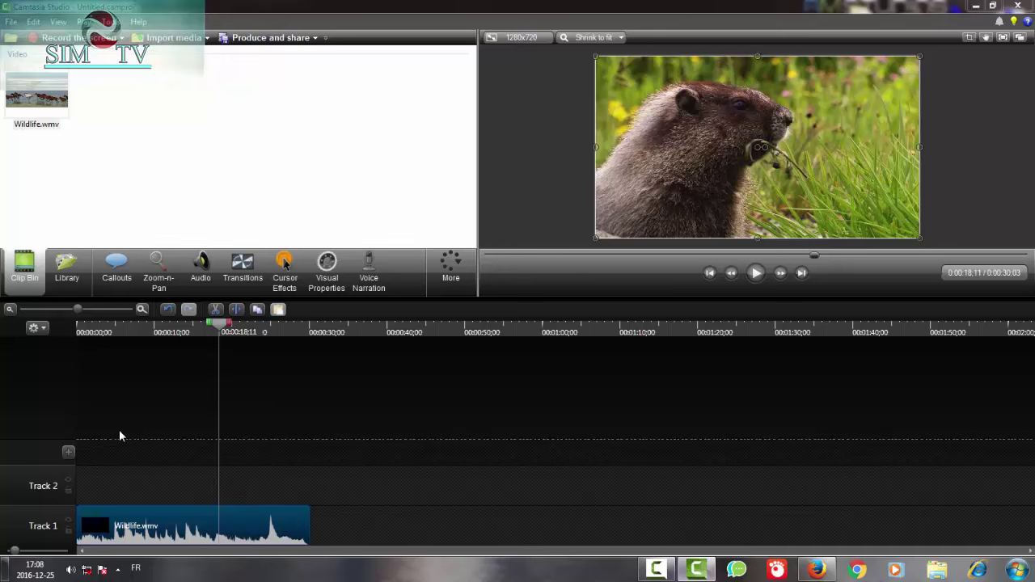
pyautogui.hotkey('ctrl', 'alt', 'Left')
pyautogui.hotkey('ctrl', 'alt', 'Left')
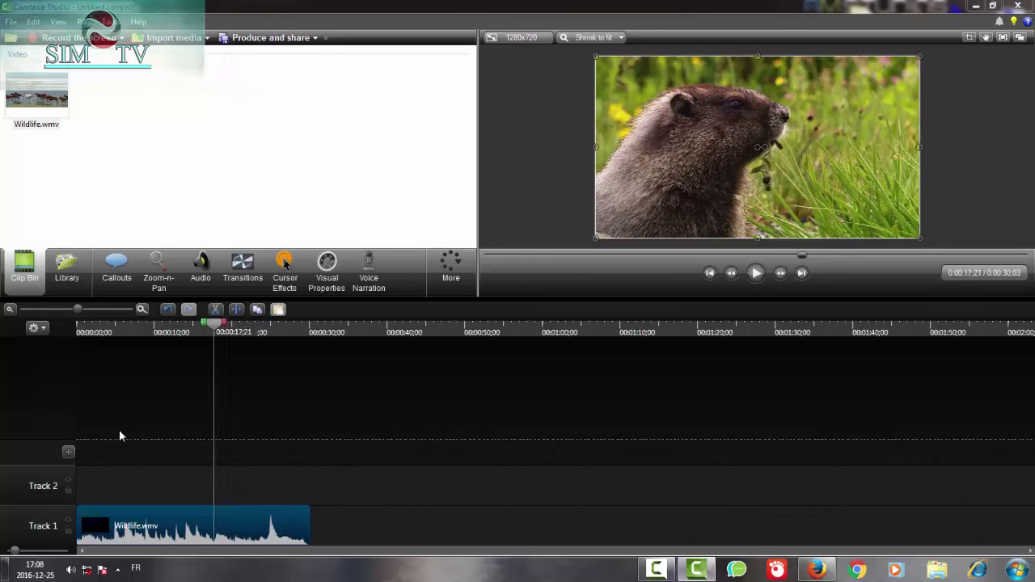
pyautogui.hotkey('ctrl', 'alt', 'Left')
pyautogui.hotkey('ctrl', 'alt', 'Left')
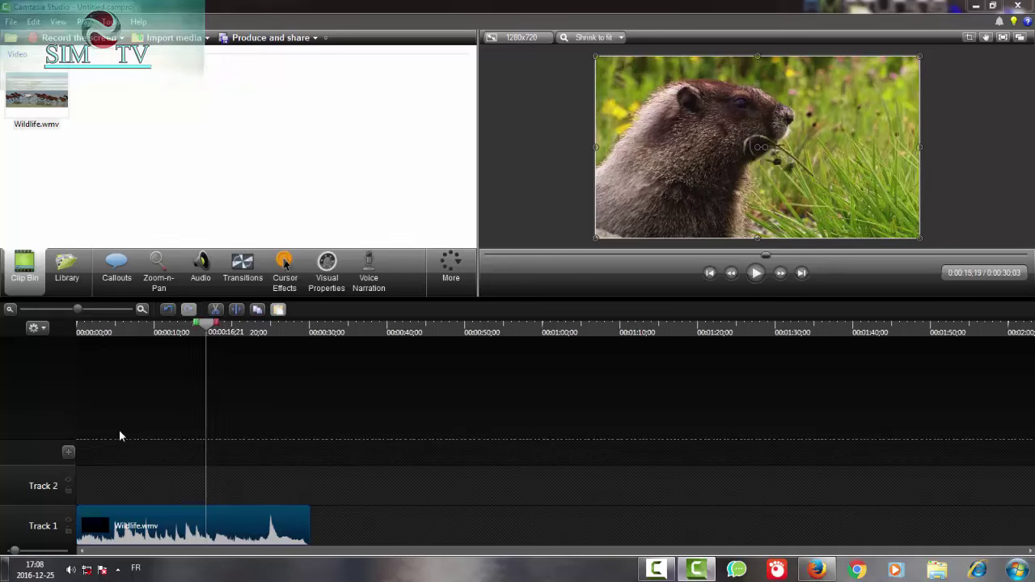
pyautogui.hotkey('ctrl', 'alt', 'Left')
pyautogui.hotkey('ctrl', 'alt', 'Left')
pyautogui.hotkey('ctrl', 'alt', 'Left')
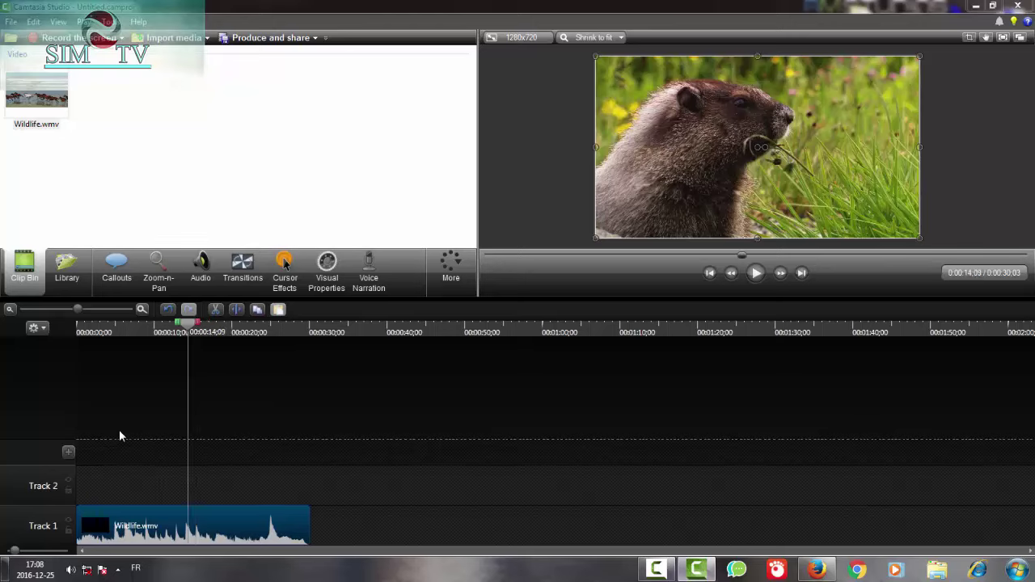
pyautogui.hotkey('ctrl', 'alt', 'Left')
pyautogui.hotkey('ctrl', 'alt', 'Left')
pyautogui.hotkey('ctrl', 'alt', 'Left')
pyautogui.hotkey('ctrl', 'alt', 'Left')
pyautogui.hotkey('ctrl', 'alt', 'Left')
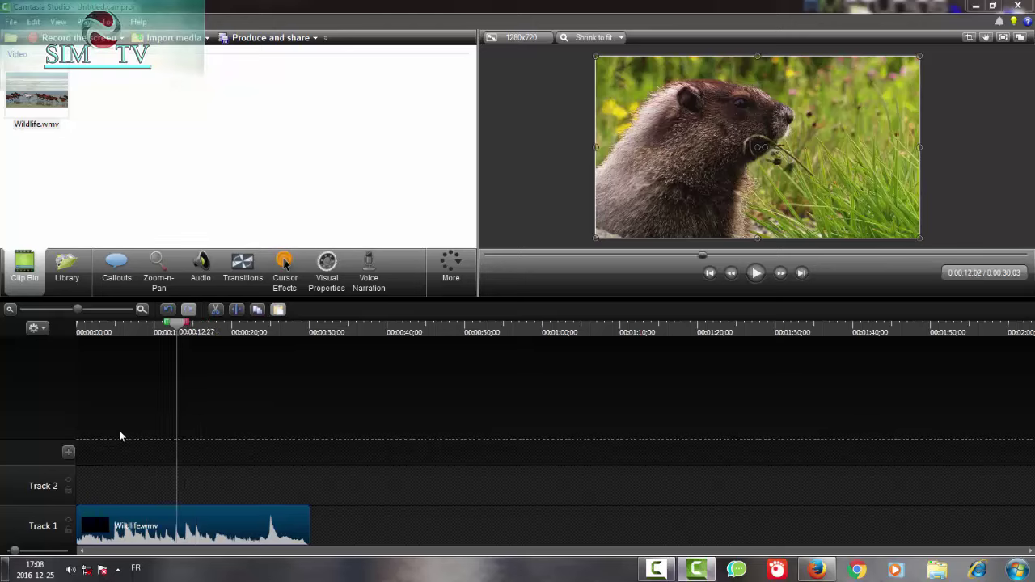
pyautogui.hotkey('ctrl', 'alt', 'Left')
pyautogui.hotkey('ctrl', 'alt', 'Left')
pyautogui.hotkey('ctrl', 'alt', 'Left')
pyautogui.hotkey('ctrl', 'alt', 'Left')
pyautogui.hotkey('ctrl', 'alt', 'Left')
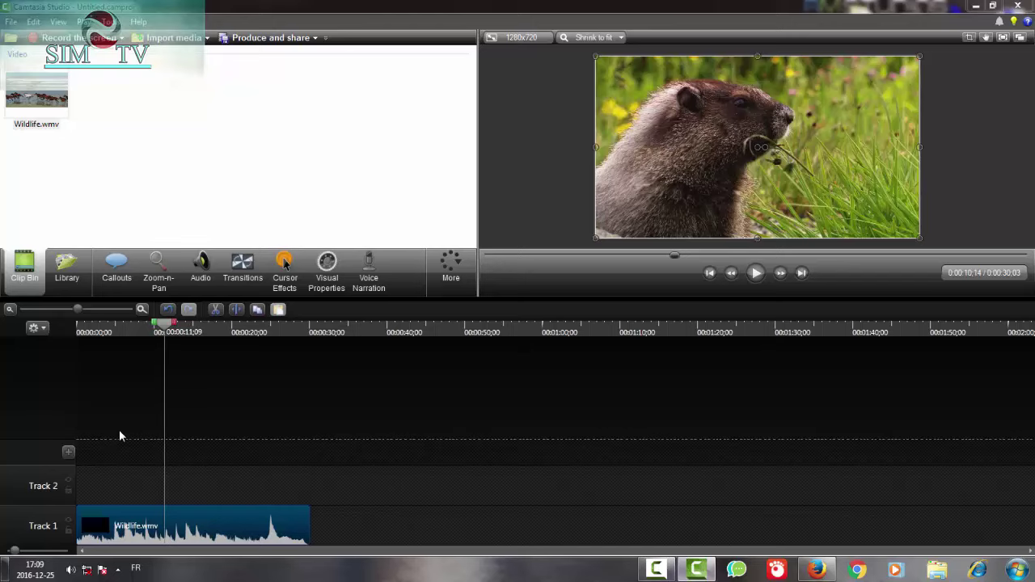
pyautogui.hotkey('ctrl', 'alt', 'Left')
pyautogui.hotkey('ctrl', 'alt', 'Left')
pyautogui.hotkey('ctrl', 'alt', 'Left')
pyautogui.hotkey('ctrl', 'alt', 'Left')
pyautogui.hotkey('ctrl', 'alt', 'Left')
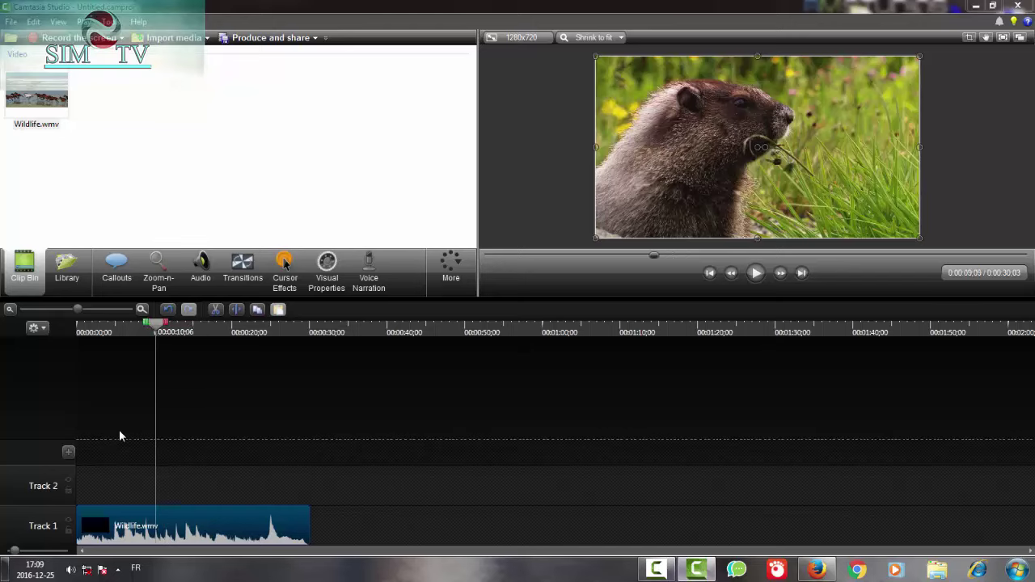
pyautogui.hotkey('ctrl', 'alt', 'Right')
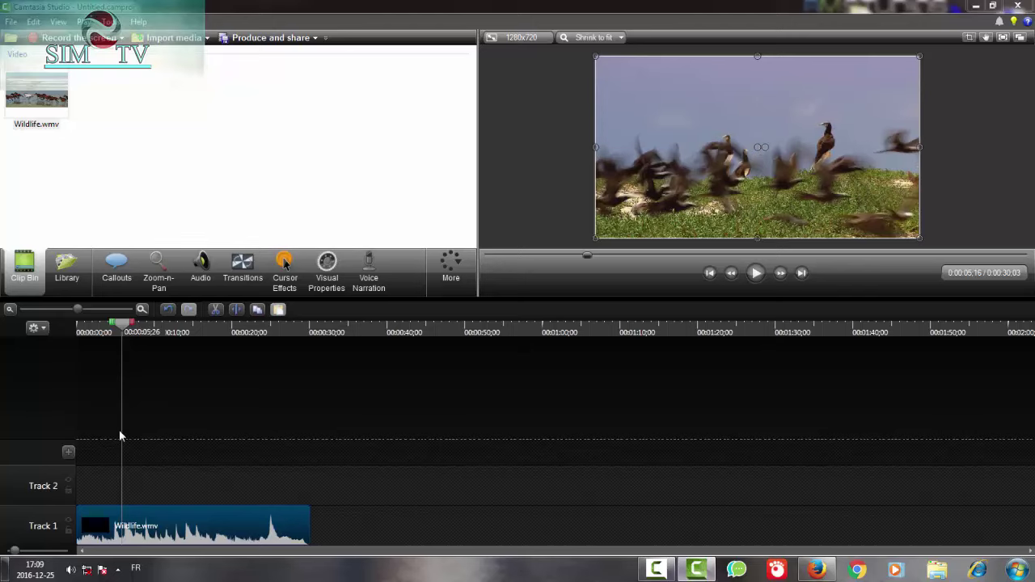
pyautogui.hotkey('ctrl', 'alt', 'Left')
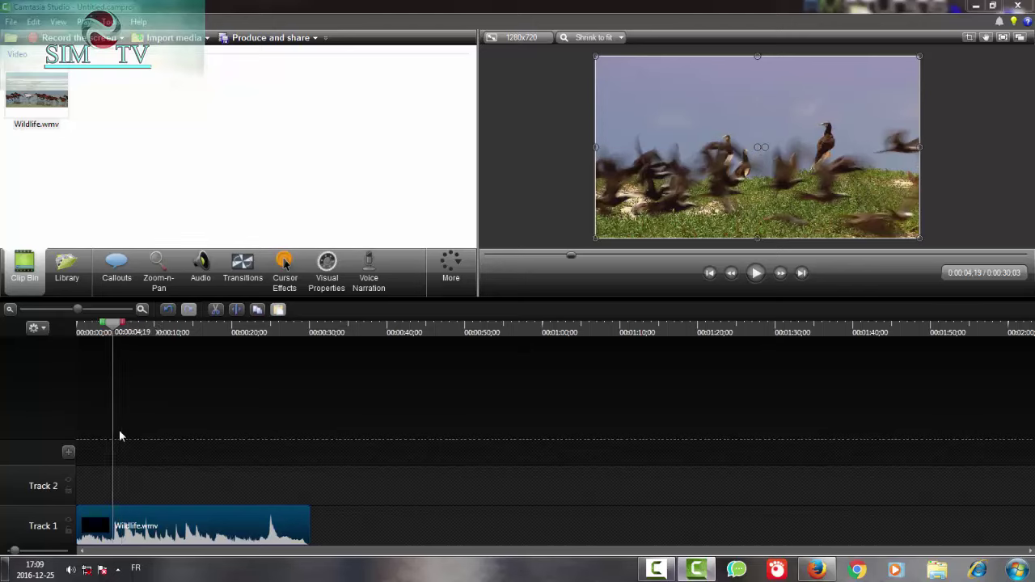
pyautogui.hotkey('ctrl', 'alt', 'Left')
pyautogui.hotkey('ctrl', 'alt', 'Left')
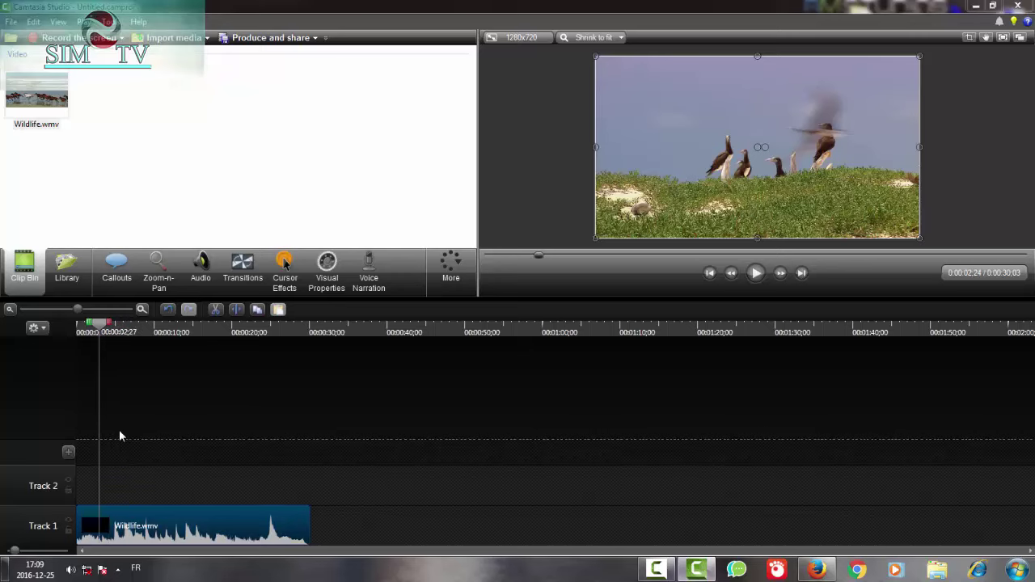
# Advance the playhead in small increments to about 9 seconds and back it up to 0:00:08;01 in the seal scene
pyautogui.hotkey('ctrl', 'alt', 'Right')
pyautogui.hotkey('ctrl', 'alt', 'Right')
pyautogui.hotkey('ctrl', 'alt', 'Right')
pyautogui.hotkey('ctrl', 'alt', 'Right')
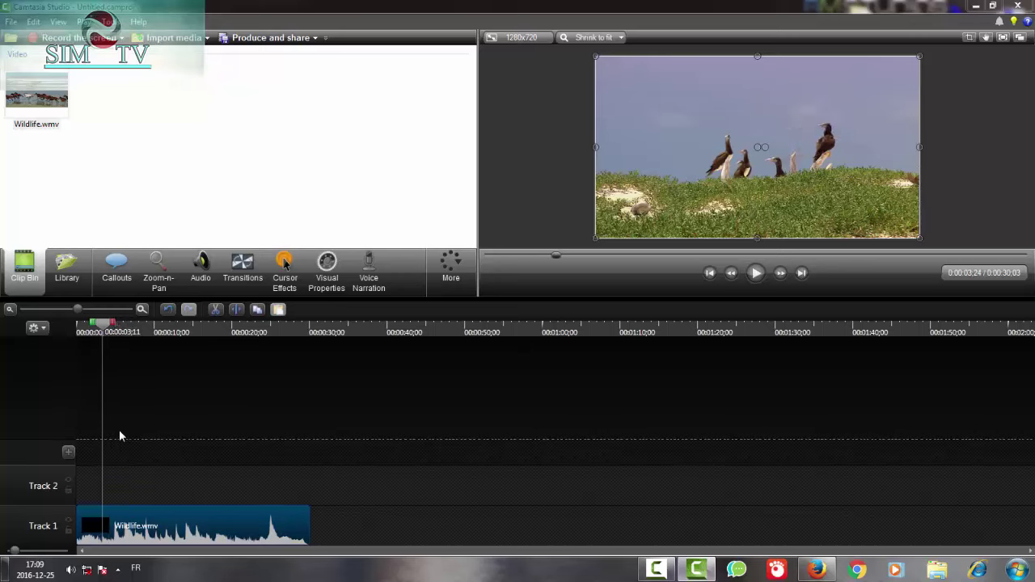
pyautogui.hotkey('ctrl', 'alt', 'Right')
pyautogui.hotkey('ctrl', 'alt', 'Right')
pyautogui.hotkey('ctrl', 'alt', 'Right')
pyautogui.hotkey('ctrl', 'alt', 'Right')
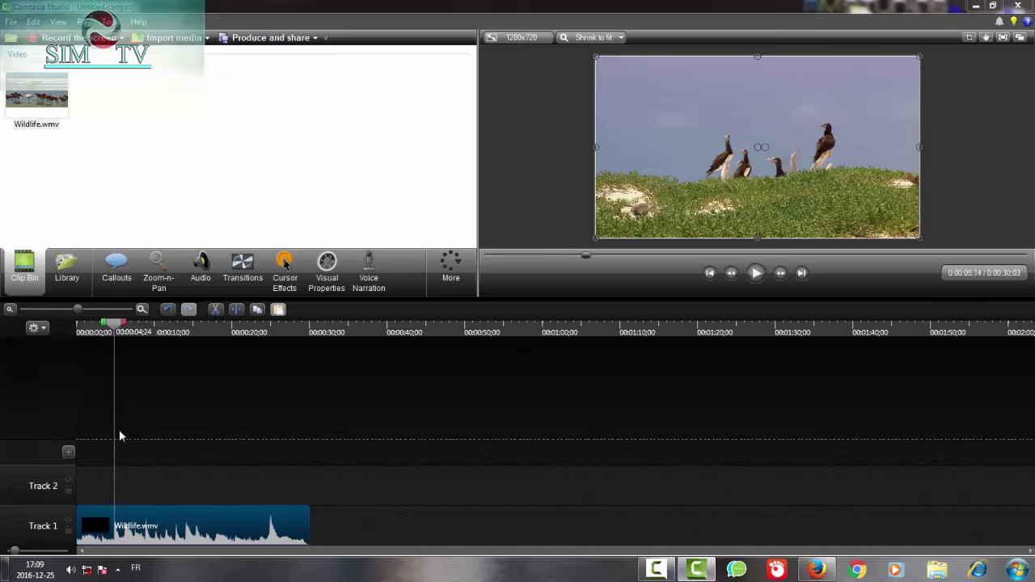
pyautogui.hotkey('ctrl', 'alt', 'Right')
pyautogui.hotkey('ctrl', 'alt', 'Right')
pyautogui.hotkey('ctrl', 'alt', 'Right')
pyautogui.hotkey('ctrl', 'alt', 'Right')
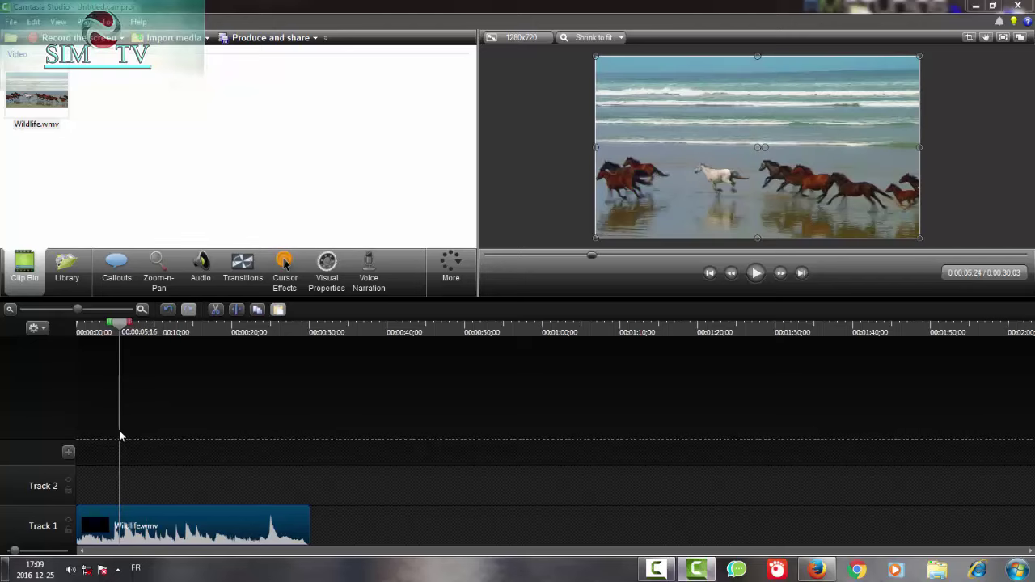
pyautogui.hotkey('ctrl', 'alt', 'Right')
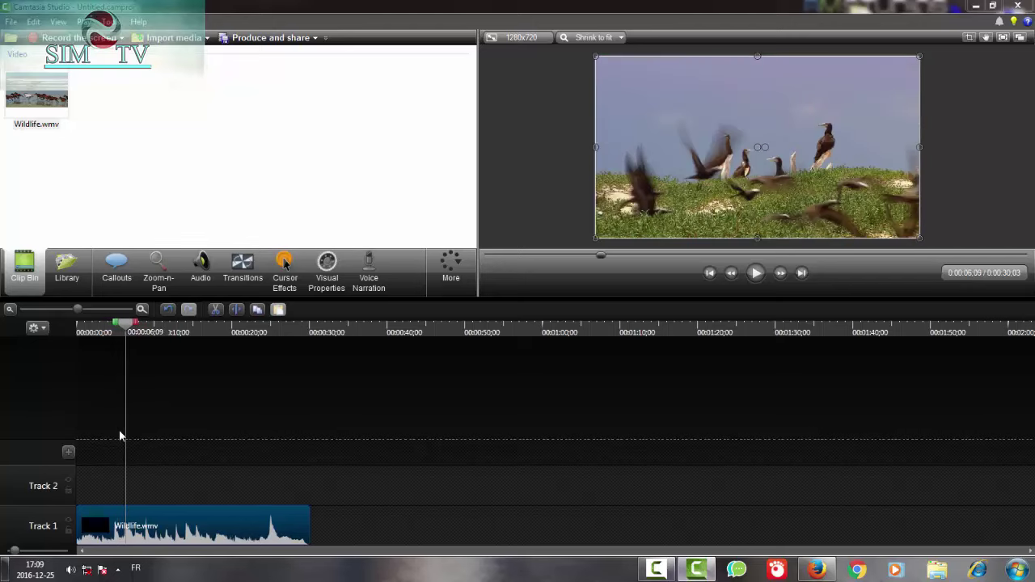
pyautogui.hotkey('ctrl', 'alt', 'Right')
pyautogui.hotkey('ctrl', 'alt', 'Right')
pyautogui.hotkey('ctrl', 'alt', 'Right')
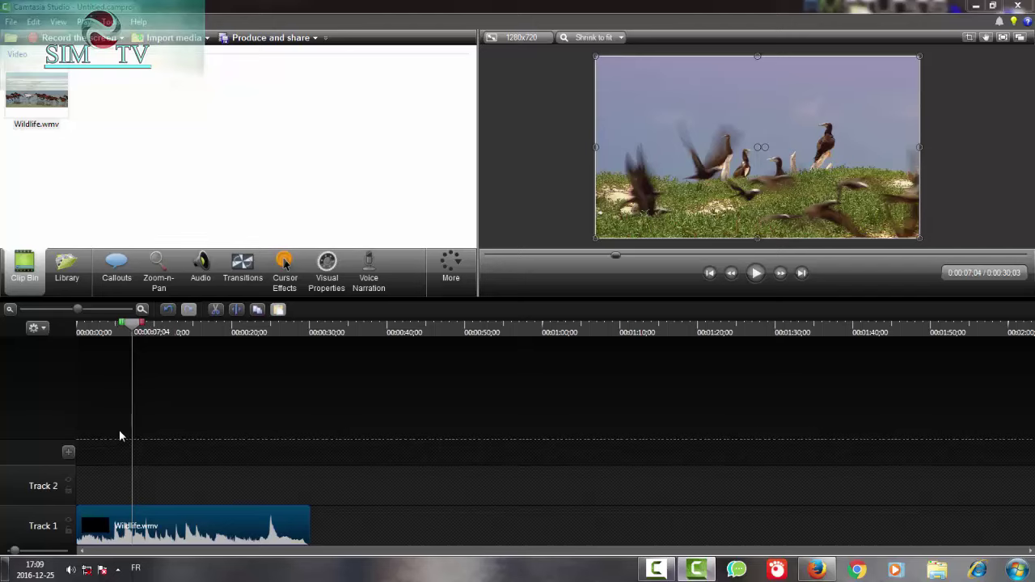
pyautogui.hotkey('ctrl', 'alt', 'Right')
pyautogui.hotkey('ctrl', 'alt', 'Right')
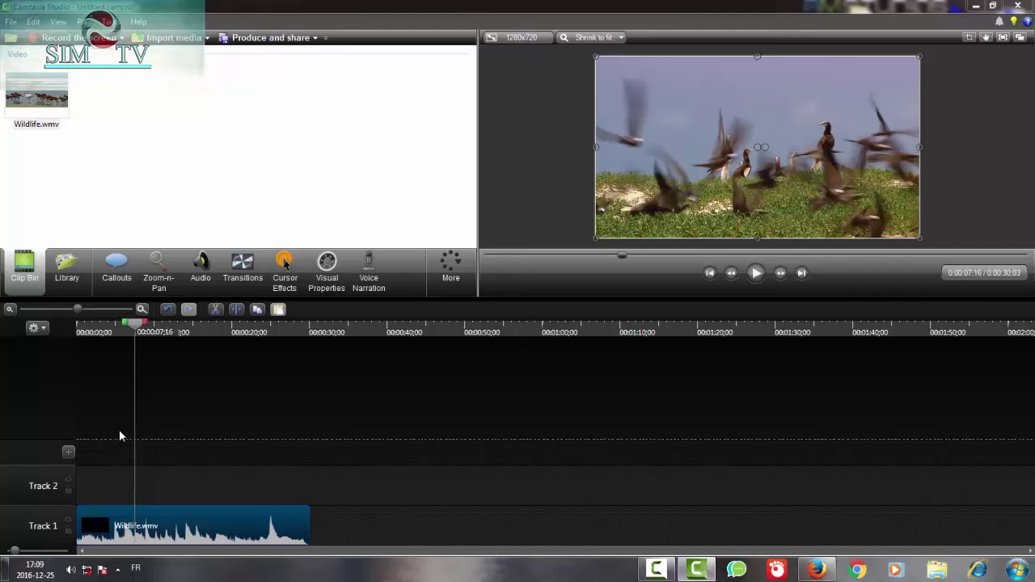
pyautogui.hotkey('ctrl', 'alt', 'Right')
pyautogui.hotkey('ctrl', 'alt', 'Right')
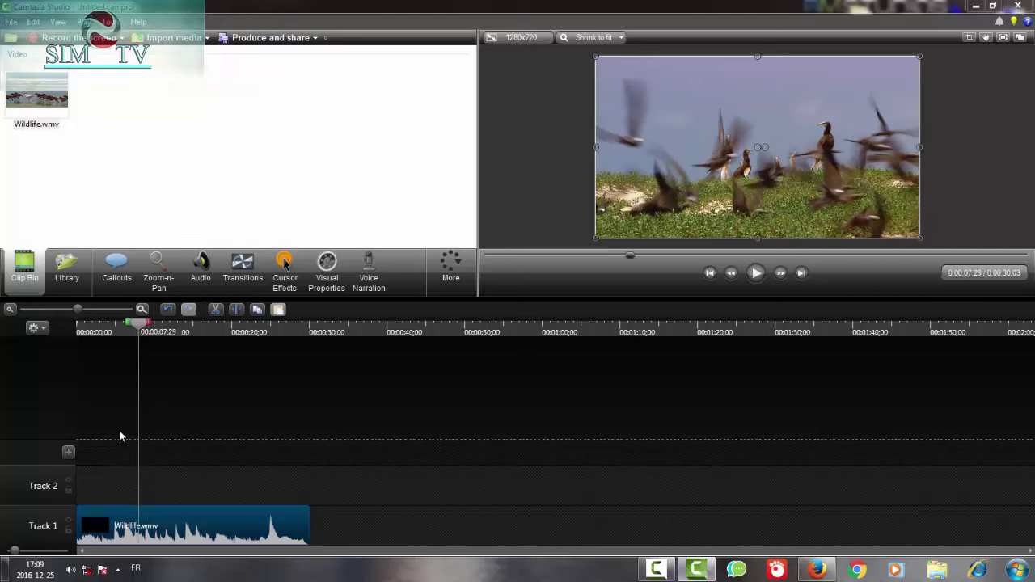
pyautogui.hotkey('ctrl', 'alt', 'Right')
pyautogui.hotkey('ctrl', 'alt', 'Right')
pyautogui.hotkey('ctrl', 'alt', 'Right')
pyautogui.hotkey('ctrl', 'alt', 'Right')
pyautogui.hotkey('ctrl', 'alt', 'Right')
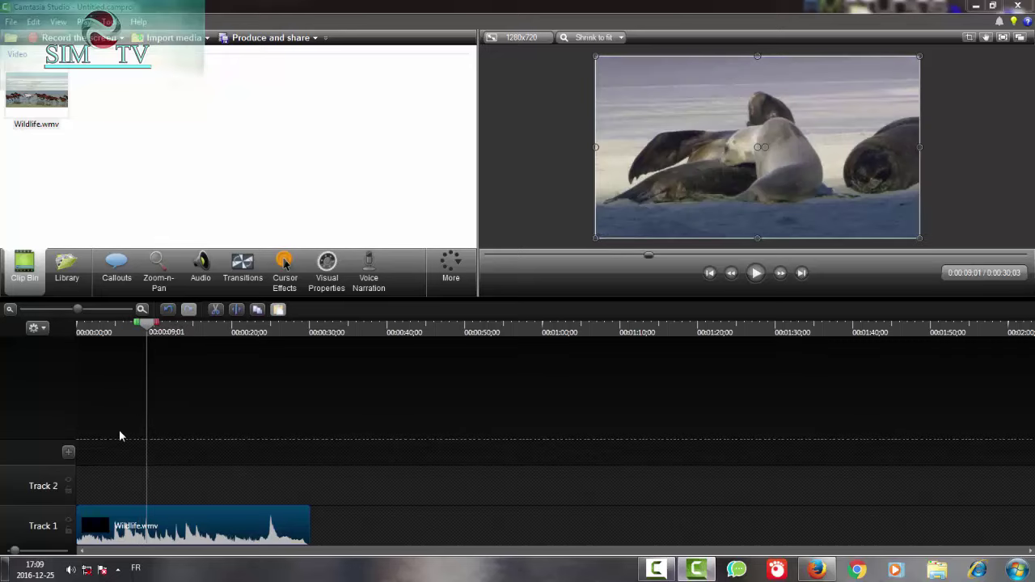
pyautogui.hotkey('ctrl', 'alt', 'Left')
pyautogui.hotkey('ctrl', 'alt', 'Left')
pyautogui.hotkey('ctrl', 'alt', 'Left')
pyautogui.hotkey('ctrl', 'alt', 'Left')
pyautogui.hotkey('ctrl', 'alt', 'Left')
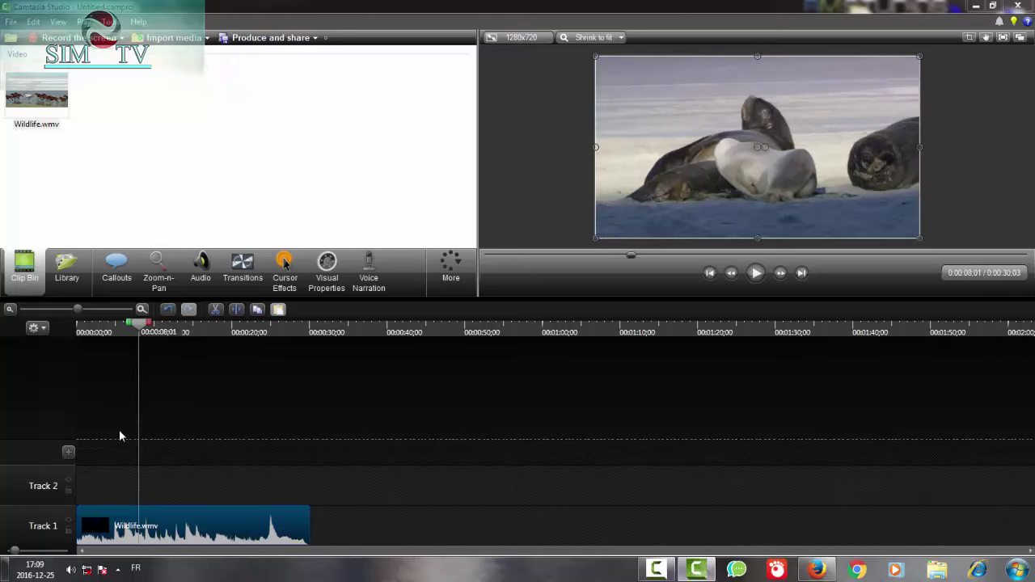
# Move the playhead back in small increments through the seal scene to 0:00:04;22
pyautogui.hotkey('ctrl', 'alt', 'Left')
pyautogui.hotkey('ctrl', 'alt', 'Left')
pyautogui.hotkey('ctrl', 'alt', 'Left')
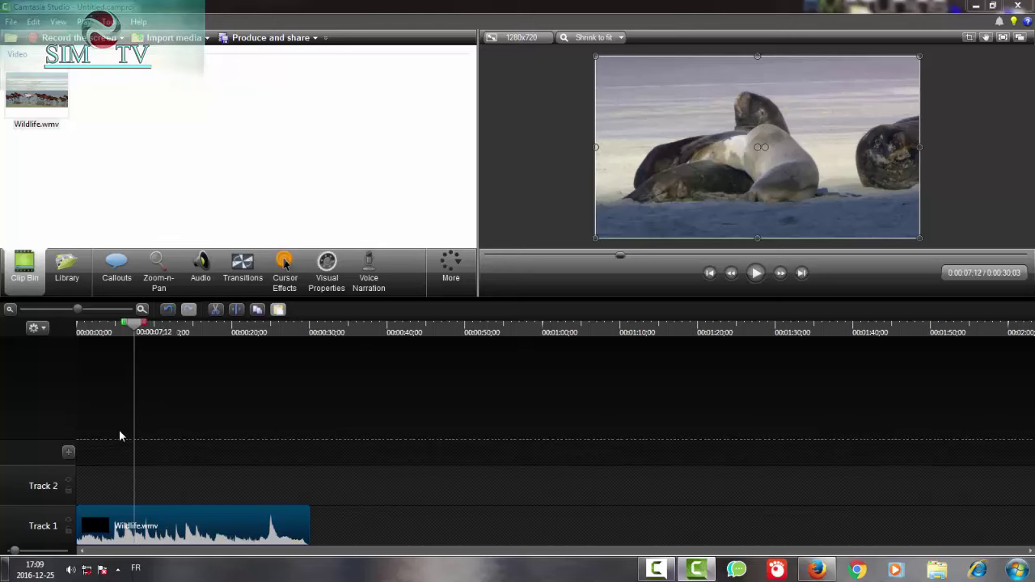
pyautogui.hotkey('ctrl', 'alt', 'Left')
pyautogui.hotkey('ctrl', 'alt', 'Left')
pyautogui.hotkey('ctrl', 'alt', 'Left')
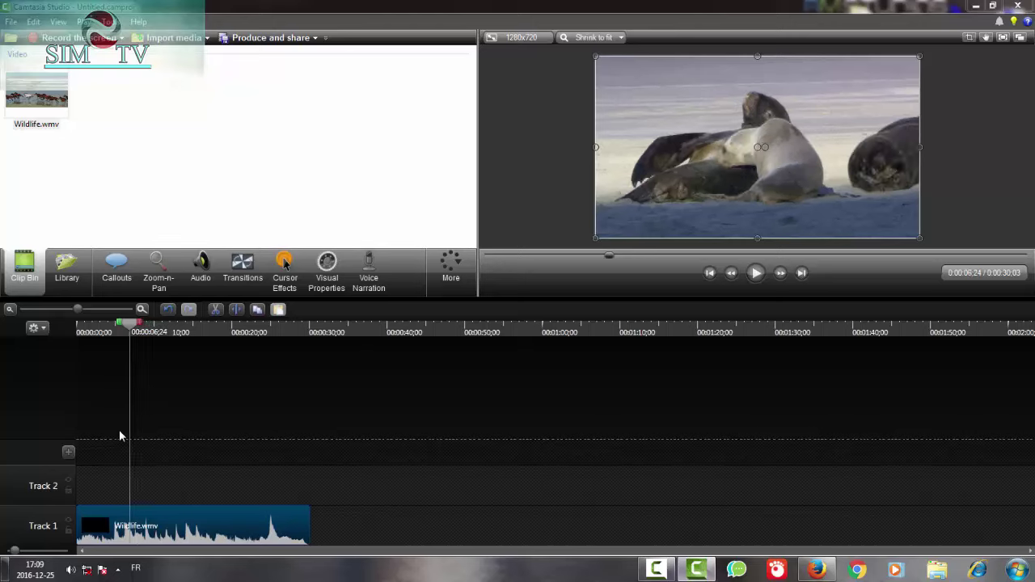
pyautogui.hotkey('ctrl', 'alt', 'Left')
pyautogui.hotkey('ctrl', 'alt', 'Left')
pyautogui.hotkey('ctrl', 'alt', 'Left')
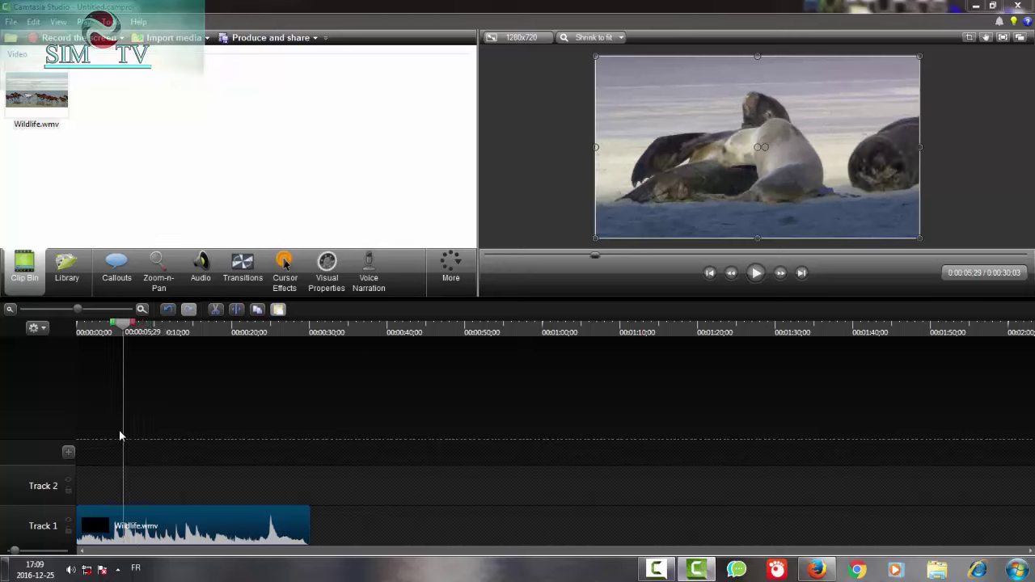
pyautogui.hotkey('ctrl', 'alt', 'Left')
pyautogui.hotkey('ctrl', 'alt', 'Left')
pyautogui.hotkey('ctrl', 'alt', 'Left')
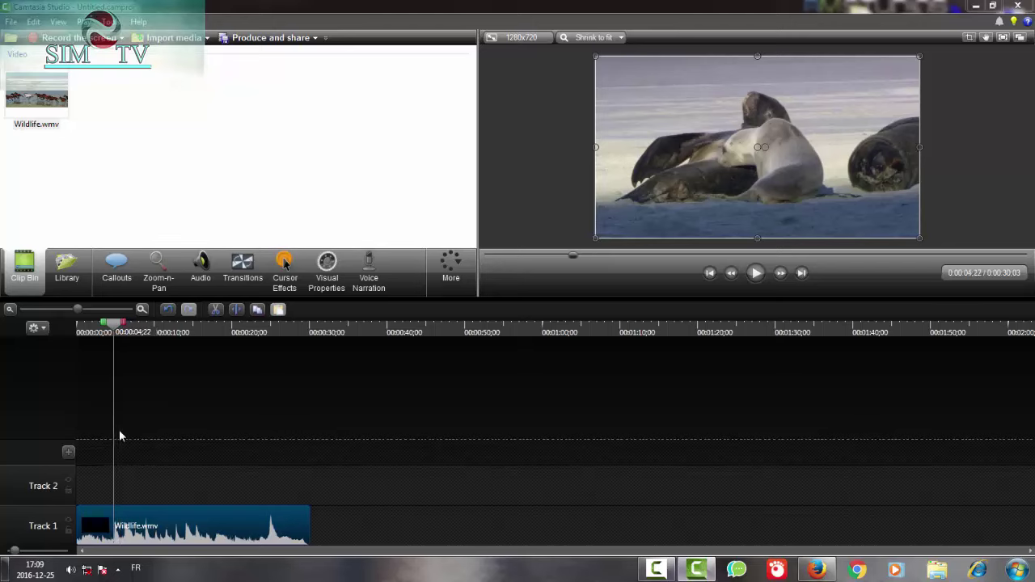
# Advance the playhead in small increments past the bird scene to 0:00:11;15
pyautogui.hotkey('ctrl', 'alt', 'Right')
pyautogui.hotkey('ctrl', 'alt', 'Right')
pyautogui.hotkey('ctrl', 'alt', 'Right')
pyautogui.hotkey('ctrl', 'alt', 'Right')
pyautogui.hotkey('ctrl', 'alt', 'Right')
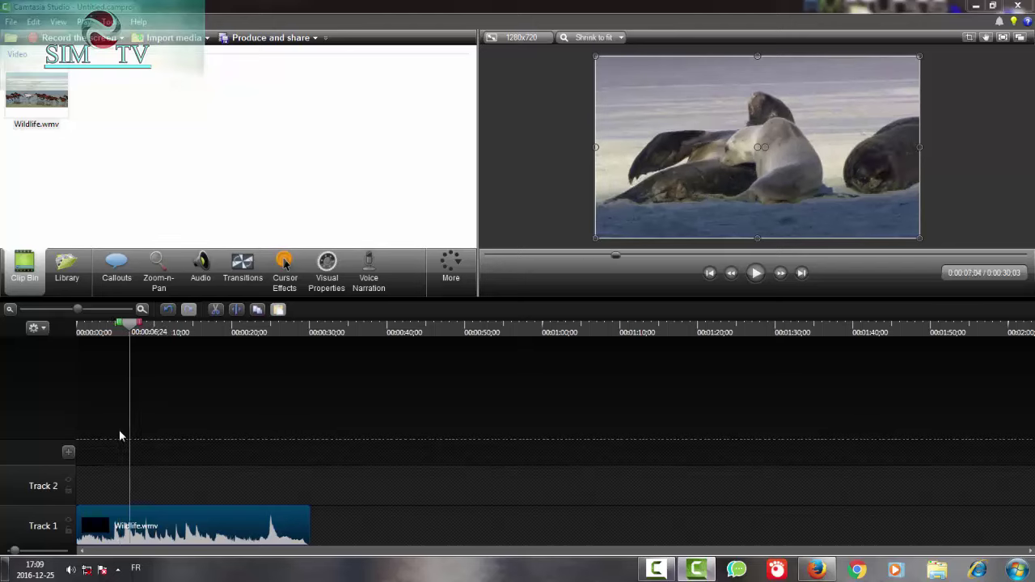
pyautogui.hotkey('ctrl', 'Right')
pyautogui.hotkey('ctrl', 'Right')
pyautogui.hotkey('ctrl', 'Right')
pyautogui.hotkey('ctrl', 'Right')
pyautogui.hotkey('ctrl', 'Right')
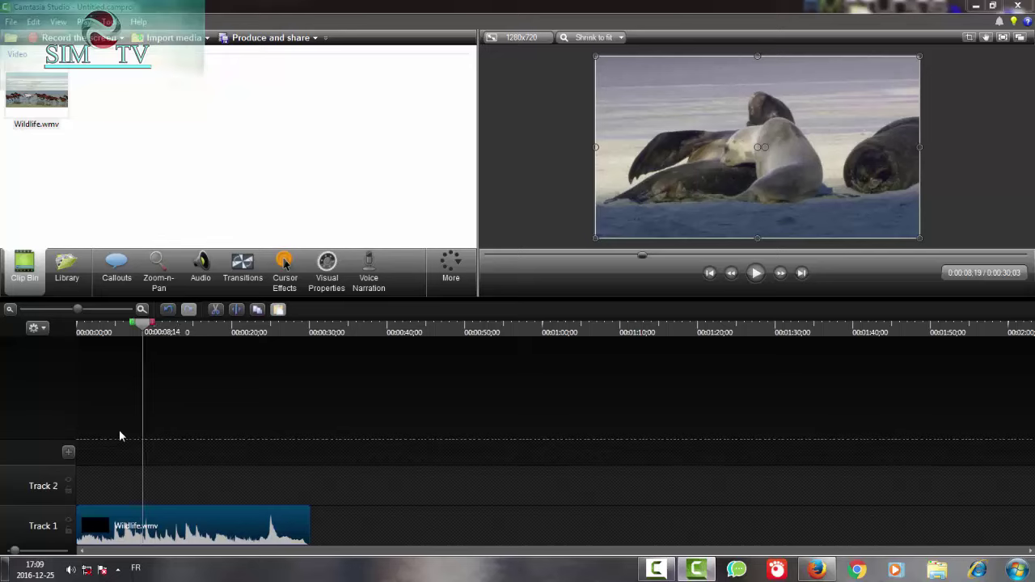
pyautogui.hotkey('ctrl', 'alt', 'Right')
pyautogui.hotkey('ctrl', 'alt', 'Right')
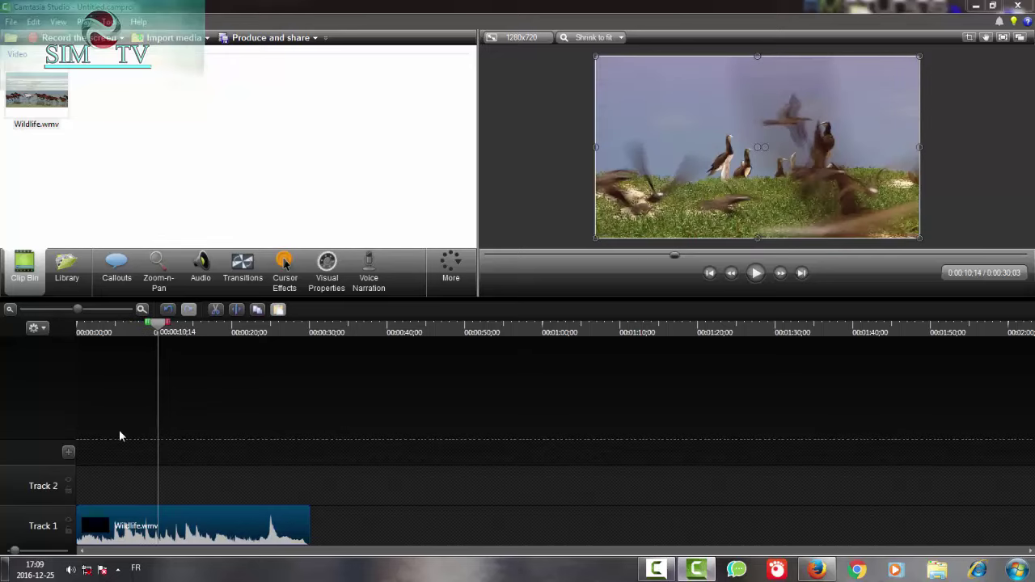
pyautogui.hotkey('ctrl', 'Right')
pyautogui.hotkey('ctrl', 'Right')
pyautogui.hotkey('ctrl', 'Right')
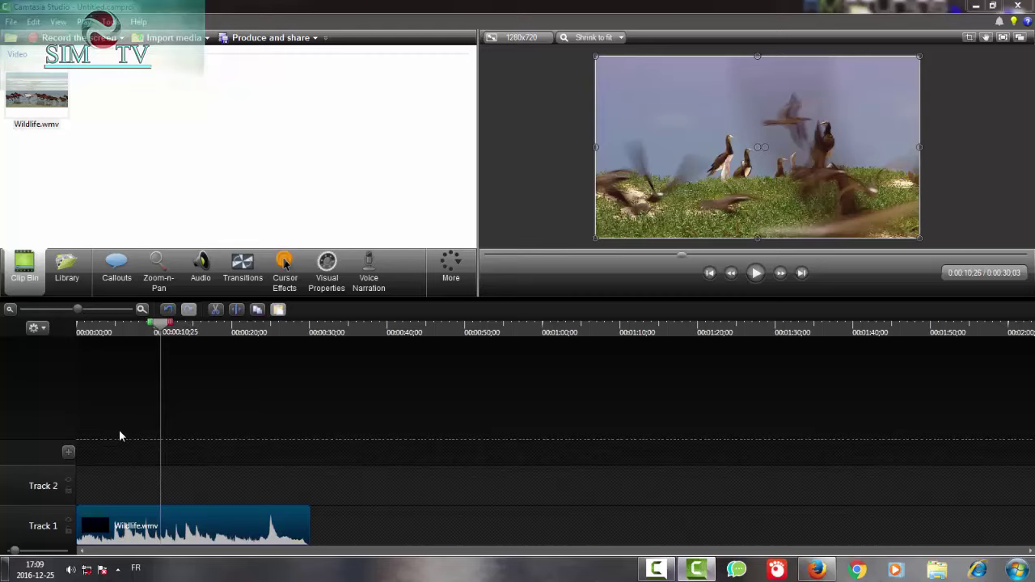
pyautogui.hotkey('ctrl', 'Right')
pyautogui.hotkey('ctrl', 'Right')
pyautogui.hotkey('ctrl', 'Right')
pyautogui.hotkey('ctrl', 'Right')
pyautogui.hotkey('ctrl', 'Right')
pyautogui.hotkey('ctrl', 'Right')
pyautogui.hotkey('ctrl', 'Right')
pyautogui.hotkey('ctrl', 'Right')
pyautogui.hotkey('ctrl', 'Right')
pyautogui.hotkey('ctrl', 'Right')
pyautogui.hotkey('ctrl', 'Right')
pyautogui.hotkey('ctrl', 'Right')
pyautogui.hotkey('ctrl', 'Right')
pyautogui.hotkey('ctrl', 'Right')
pyautogui.hotkey('ctrl', 'Right')
pyautogui.hotkey('ctrl', 'Right')
pyautogui.hotkey('ctrl', 'Right')
pyautogui.hotkey('ctrl', 'Right')
pyautogui.hotkey('ctrl', 'Right')
pyautogui.hotkey('ctrl', 'Right')
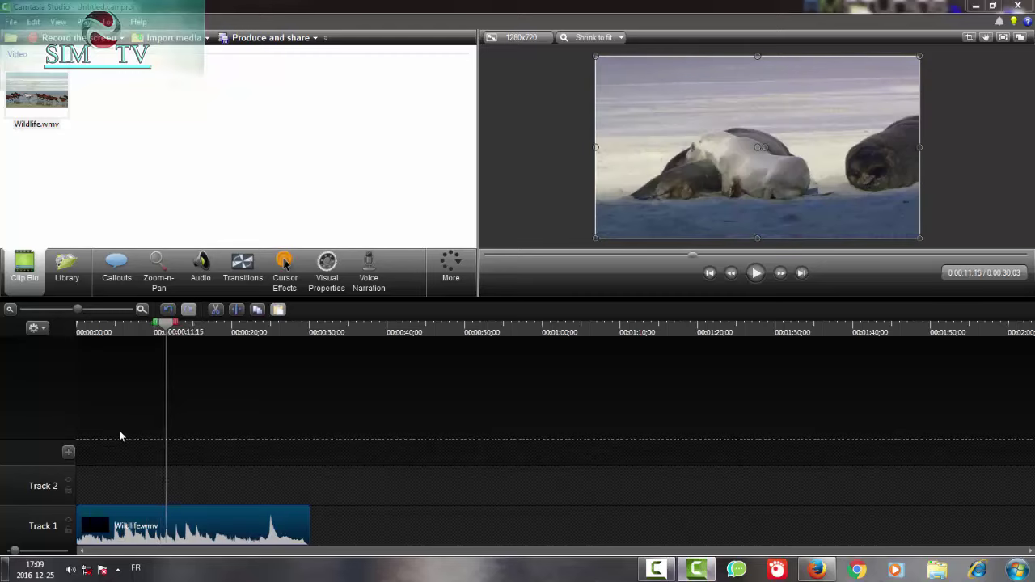
# Move the playhead back along the Wildlife.wmv clip in small increments to 0:00:01;09
pyautogui.hotkey('ctrl', 'Left')
pyautogui.hotkey('ctrl', 'Left')
pyautogui.hotkey('ctrl', 'Left')
pyautogui.hotkey('ctrl', 'Left')
pyautogui.hotkey('ctrl', 'Left')
pyautogui.hotkey('ctrl', 'Left')
pyautogui.hotkey('ctrl', 'Left')
pyautogui.hotkey('ctrl', 'Left')
pyautogui.hotkey('ctrl', 'Left')
pyautogui.hotkey('ctrl', 'Left')
pyautogui.hotkey('ctrl', 'Left')
pyautogui.hotkey('ctrl', 'Left')
pyautogui.hotkey('ctrl', 'Left')
pyautogui.hotkey('ctrl', 'Left')
pyautogui.hotkey('ctrl', 'Left')
pyautogui.hotkey('ctrl', 'Left')
pyautogui.hotkey('ctrl', 'Left')
pyautogui.hotkey('ctrl', 'Left')
pyautogui.hotkey('ctrl', 'Left')
pyautogui.hotkey('ctrl', 'Left')
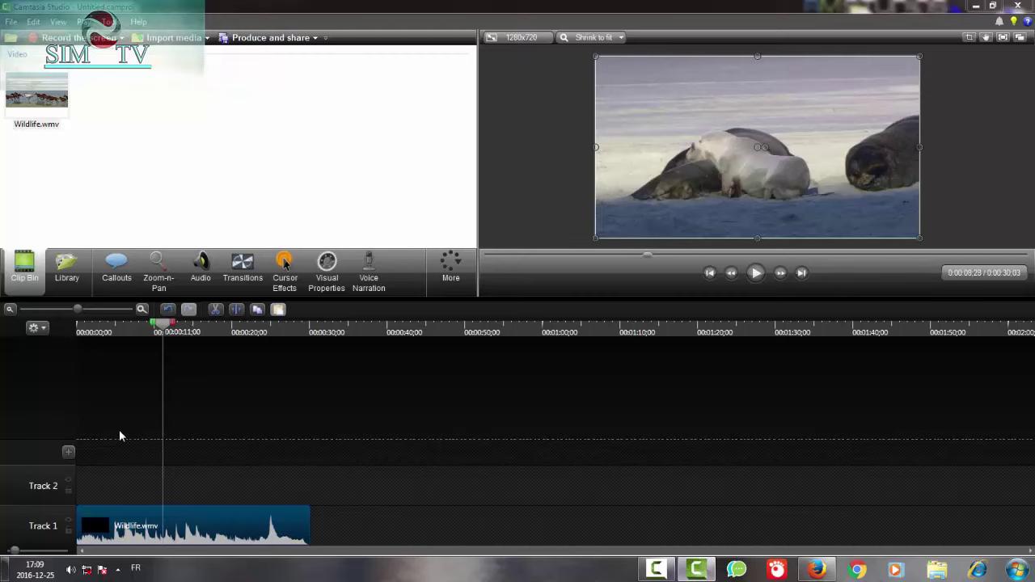
pyautogui.hotkey('ctrl', 'Left')
pyautogui.hotkey('ctrl', 'Left')
pyautogui.hotkey('ctrl', 'Left')
pyautogui.hotkey('ctrl', 'Left')
pyautogui.hotkey('ctrl', 'Left')
pyautogui.hotkey('ctrl', 'Left')
pyautogui.hotkey('ctrl', 'Left')
pyautogui.hotkey('ctrl', 'Left')
pyautogui.hotkey('ctrl', 'Left')
pyautogui.hotkey('ctrl', 'Left')
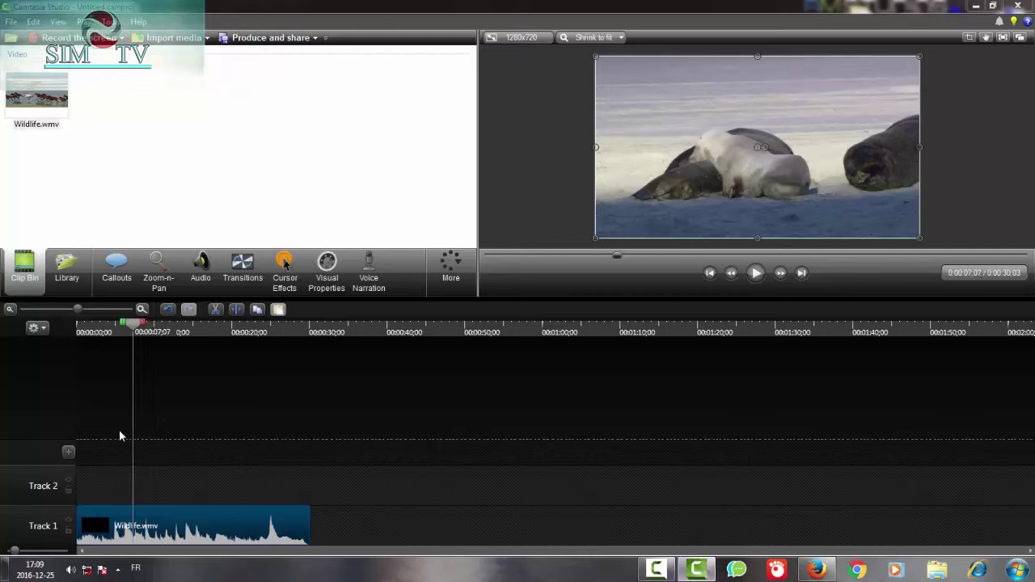
pyautogui.hotkey('ctrl', 'Left')
pyautogui.hotkey('ctrl', 'Left')
pyautogui.hotkey('ctrl', 'Left')
pyautogui.hotkey('ctrl', 'Left')
pyautogui.hotkey('ctrl', 'Left')
pyautogui.hotkey('ctrl', 'Left')
pyautogui.hotkey('ctrl', 'Left')
pyautogui.hotkey('ctrl', 'Left')
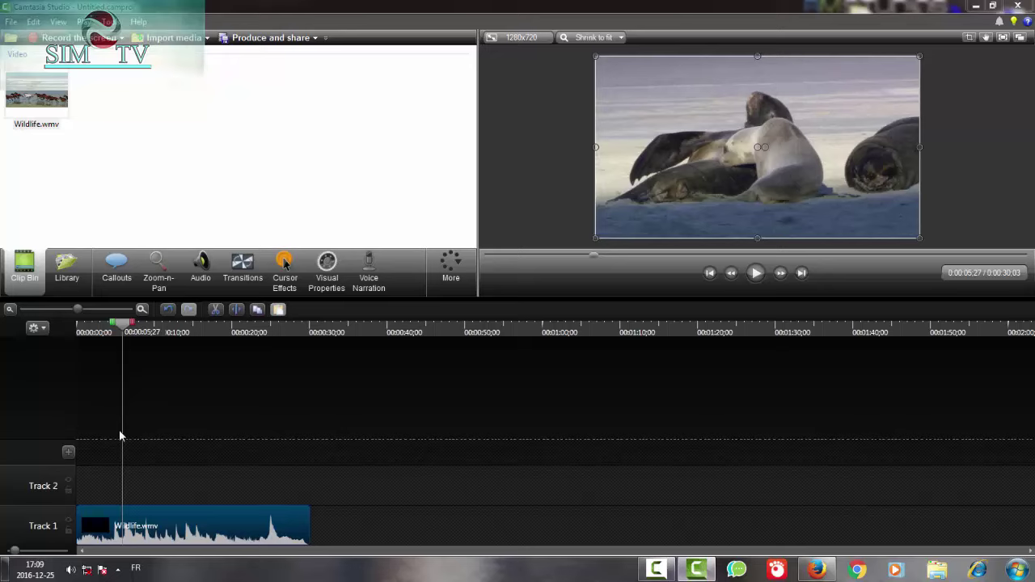
pyautogui.hotkey('ctrl', 'Left')
pyautogui.hotkey('ctrl', 'Left')
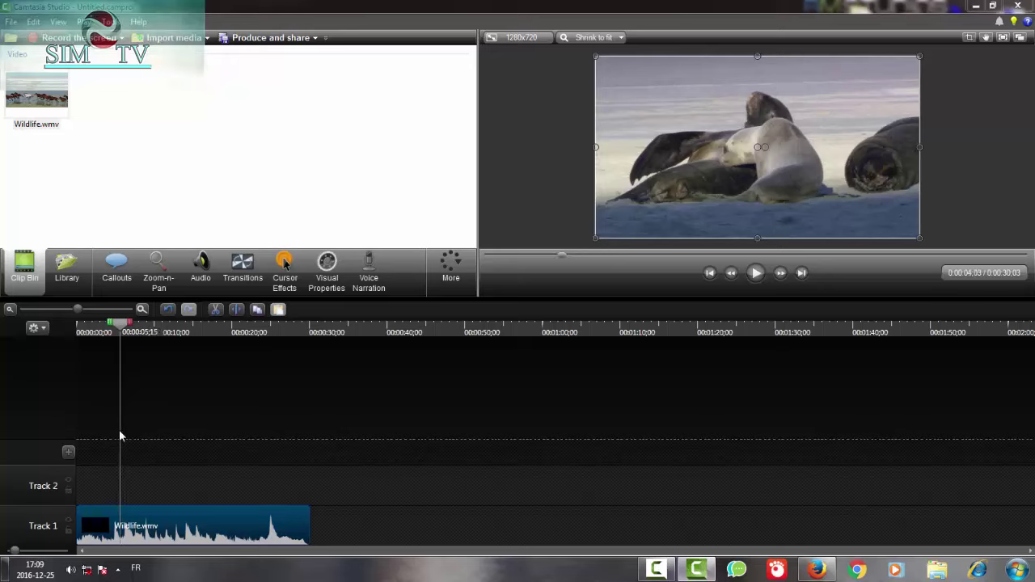
pyautogui.hotkey('ctrl', 'Left')
pyautogui.hotkey('ctrl', 'Left')
pyautogui.hotkey('ctrl', 'Left')
pyautogui.hotkey('ctrl', 'Left')
pyautogui.hotkey('ctrl', 'Left')
pyautogui.hotkey('ctrl', 'Left')
pyautogui.hotkey('ctrl', 'Left')
pyautogui.hotkey('ctrl', 'Left')
pyautogui.hotkey('ctrl', 'Left')
pyautogui.hotkey('ctrl', 'Left')
pyautogui.hotkey('ctrl', 'Left')
pyautogui.hotkey('ctrl', 'Left')
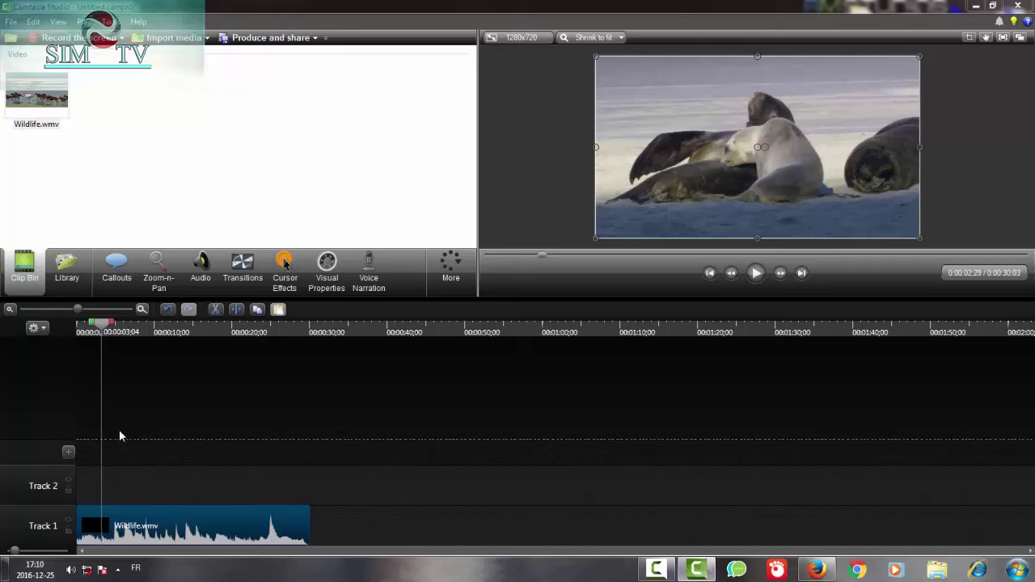
pyautogui.hotkey('ctrl', 'Left')
pyautogui.hotkey('ctrl', 'Left')
pyautogui.hotkey('ctrl', 'Left')
pyautogui.hotkey('ctrl', 'Left')
pyautogui.hotkey('ctrl', 'Left')
pyautogui.hotkey('ctrl', 'Left')
pyautogui.hotkey('ctrl', 'Left')
pyautogui.hotkey('ctrl', 'Left')
pyautogui.hotkey('ctrl', 'Left')
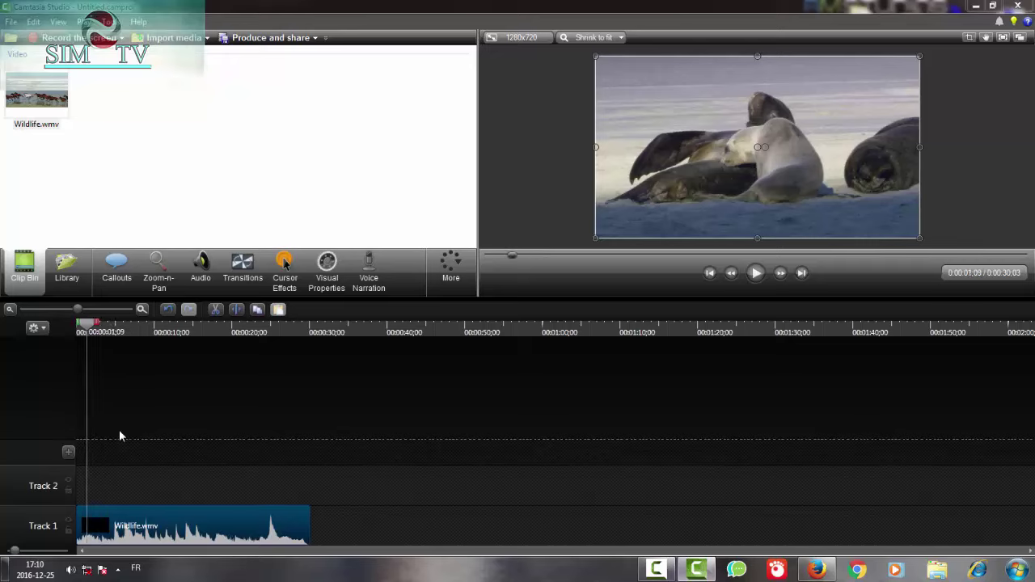
# Step the playhead forward in small increments from about 1 second to beyond 0:00:03;22
pyautogui.hotkey('ctrl', 'Right')
pyautogui.hotkey('ctrl', 'Right')
pyautogui.hotkey('ctrl', 'Right')
pyautogui.hotkey('ctrl', 'Right')
pyautogui.hotkey('ctrl', 'Right')
pyautogui.hotkey('ctrl', 'Right')
pyautogui.hotkey('ctrl', 'Right')
pyautogui.hotkey('ctrl', 'Right')
pyautogui.hotkey('ctrl', 'Right')
pyautogui.hotkey('ctrl', 'Right')
pyautogui.hotkey('ctrl', 'Right')
pyautogui.hotkey('ctrl', 'Right')
pyautogui.hotkey('ctrl', 'Right')
pyautogui.hotkey('ctrl', 'Right')
pyautogui.hotkey('ctrl', 'Right')
pyautogui.hotkey('ctrl', 'Right')
pyautogui.hotkey('ctrl', 'Right')
pyautogui.hotkey('ctrl', 'Right')
pyautogui.hotkey('ctrl', 'Right')
pyautogui.hotkey('ctrl', 'Right')
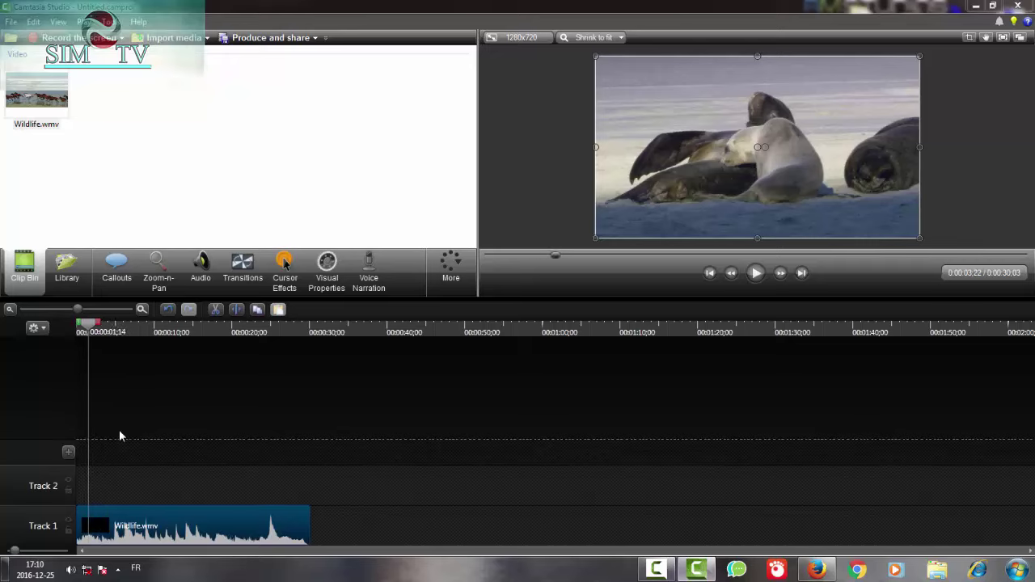
pyautogui.hotkey('ctrl', 'Right')
pyautogui.hotkey('ctrl', 'Right')
pyautogui.hotkey('ctrl', 'Right')
pyautogui.hotkey('ctrl', 'Right')
pyautogui.hotkey('ctrl', 'Right')
pyautogui.hotkey('ctrl', 'Right')
pyautogui.hotkey('ctrl', 'Right')
pyautogui.hotkey('ctrl', 'Right')
pyautogui.hotkey('ctrl', 'Right')
pyautogui.hotkey('ctrl', 'Right')
pyautogui.hotkey('ctrl', 'Right')
pyautogui.hotkey('ctrl', 'Right')
pyautogui.hotkey('ctrl', 'Right')
pyautogui.hotkey('ctrl', 'Right')
pyautogui.hotkey('ctrl', 'Right')
pyautogui.hotkey('ctrl', 'Right')
pyautogui.hotkey('ctrl', 'Right')
pyautogui.hotkey('ctrl', 'Right')
pyautogui.hotkey('ctrl', 'Right')
pyautogui.hotkey('ctrl', 'Right')
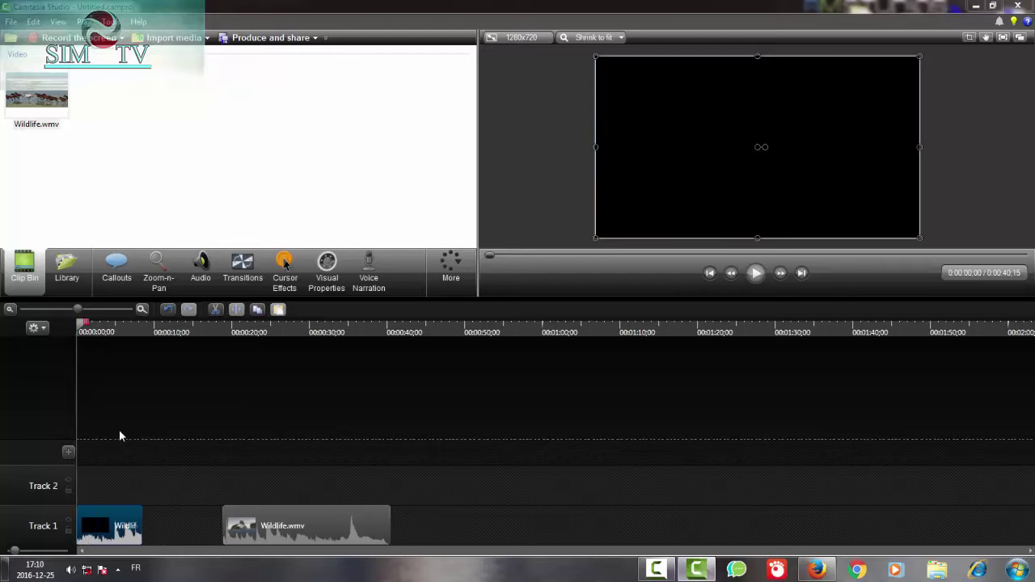
# Play the timeline from the start, pause at 0:00:09;02 in the gap after the first clip, and step the playhead back to 0:00:03;15
pyautogui.press('space')
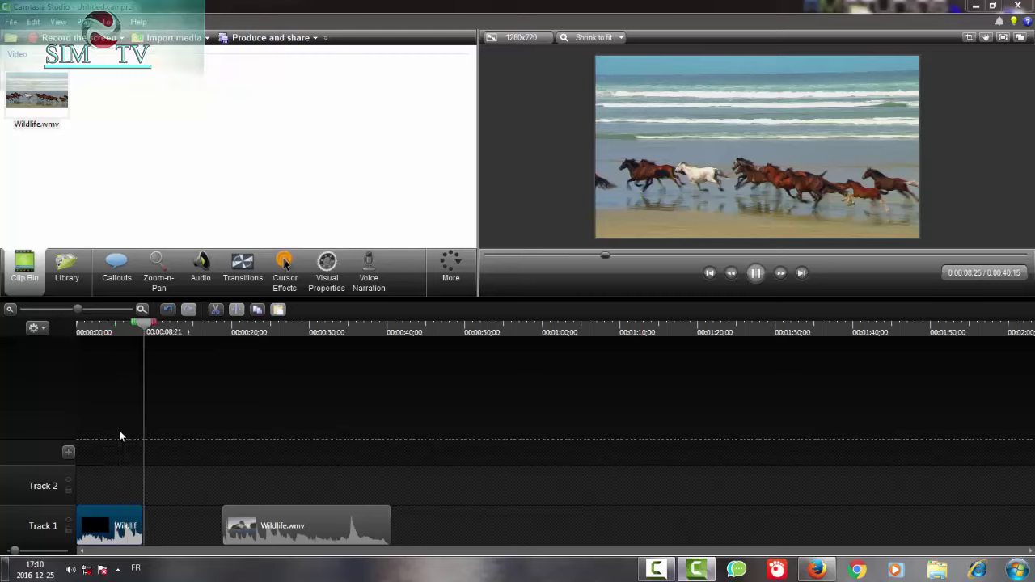
pyautogui.press('space')
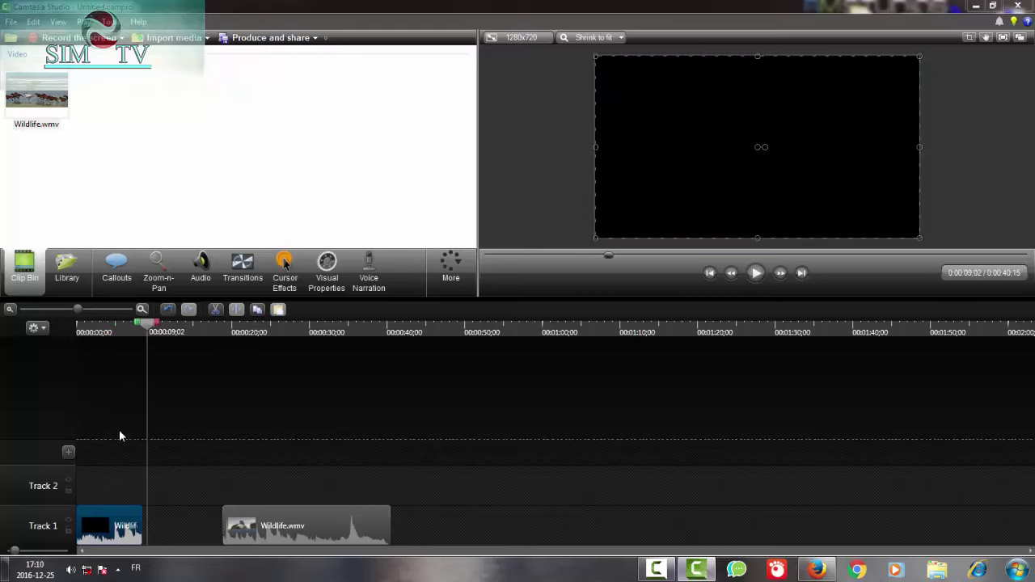
pyautogui.hotkey('ctrl', 'alt', 'Left')
pyautogui.hotkey('ctrl', 'Left')
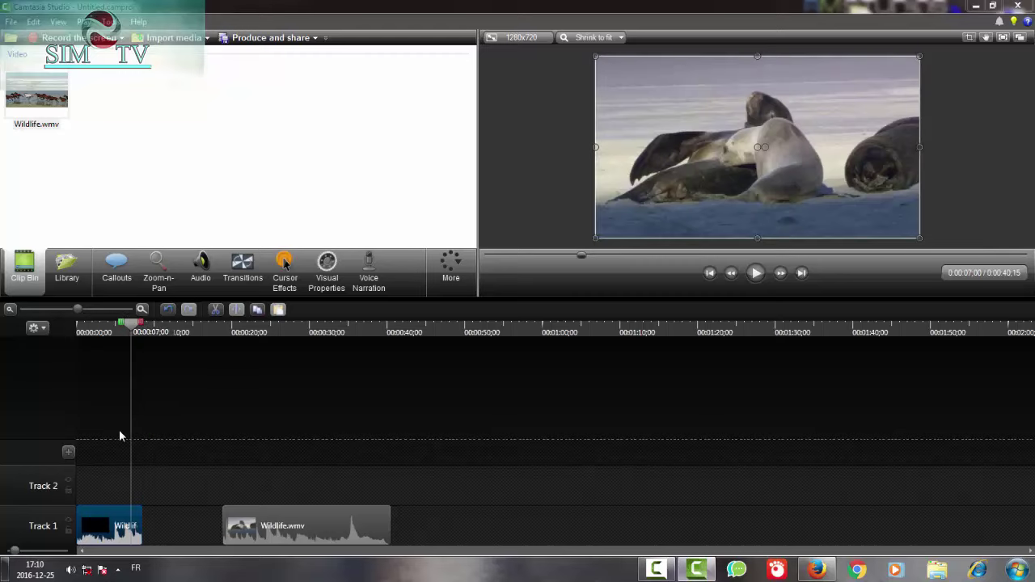
pyautogui.hotkey('ctrl', 'Left')
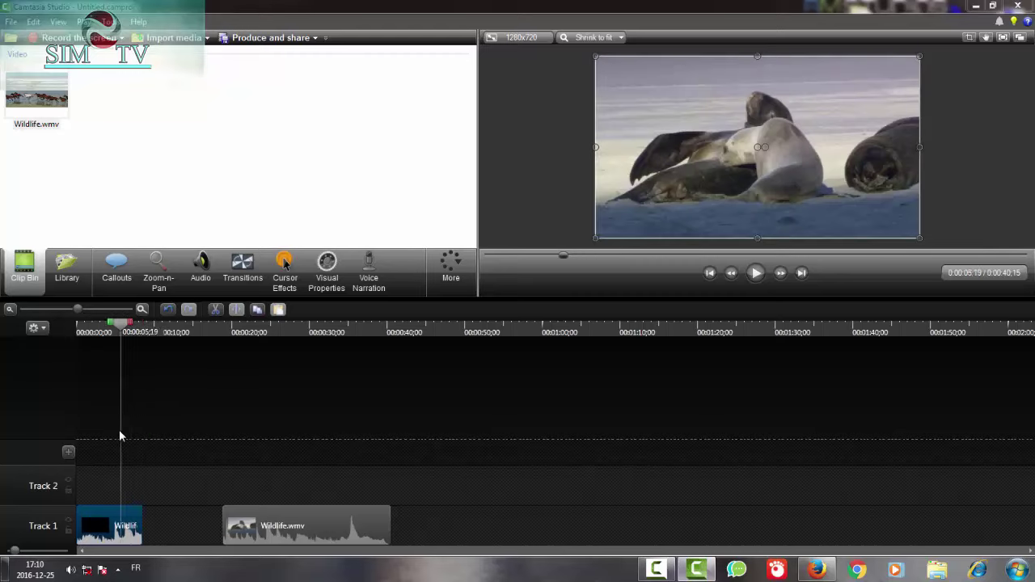
pyautogui.hotkey('ctrl', 'Left')
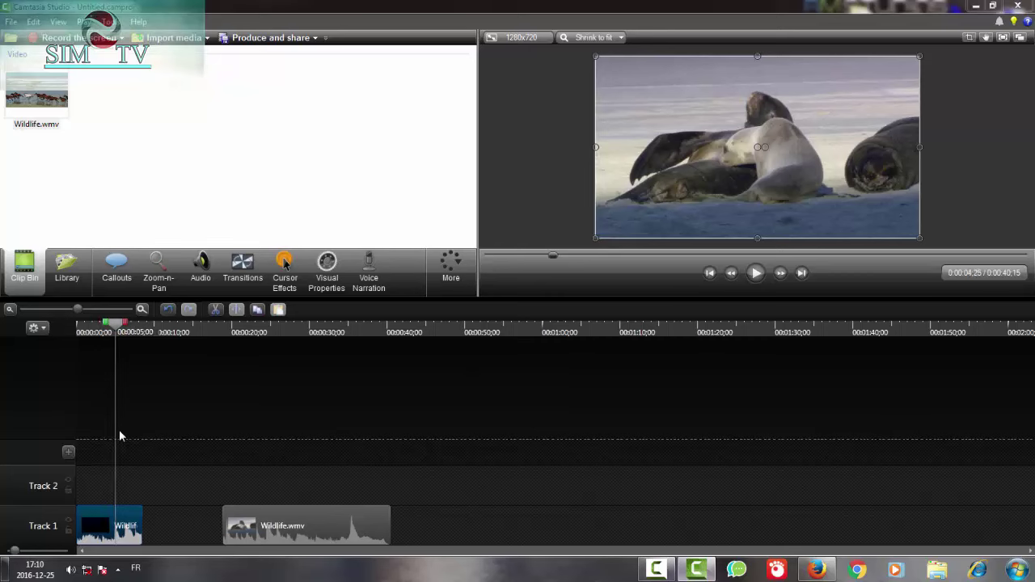
pyautogui.hotkey('ctrl', 'Left')
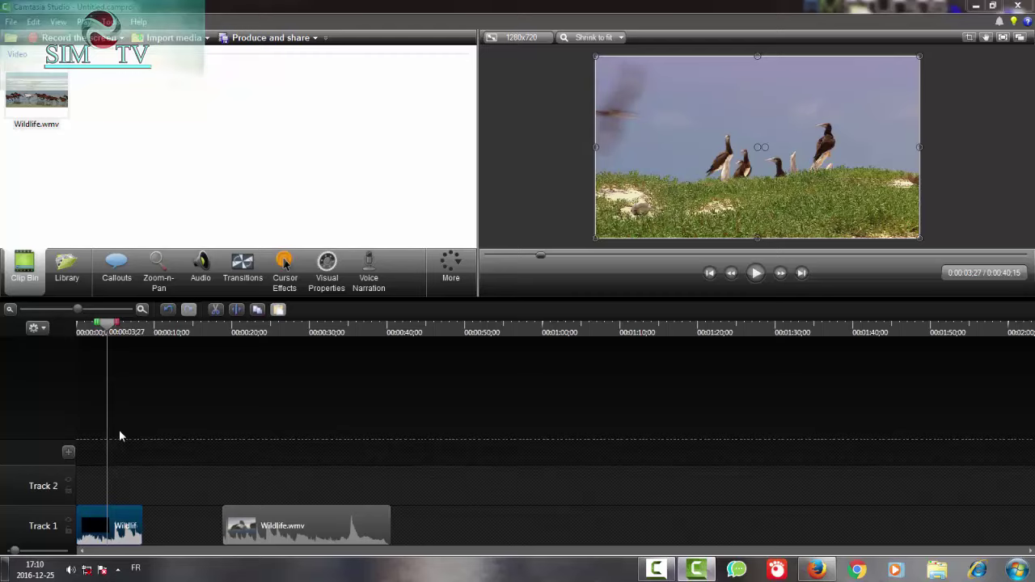
pyautogui.hotkey('ctrl', 'Left')
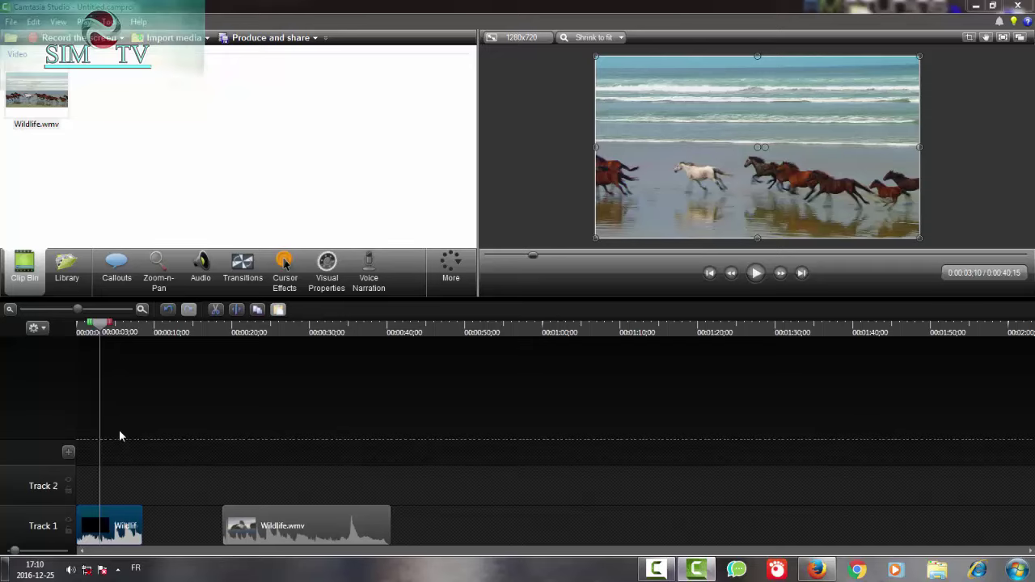
pyautogui.hotkey('ctrl', 'Right')
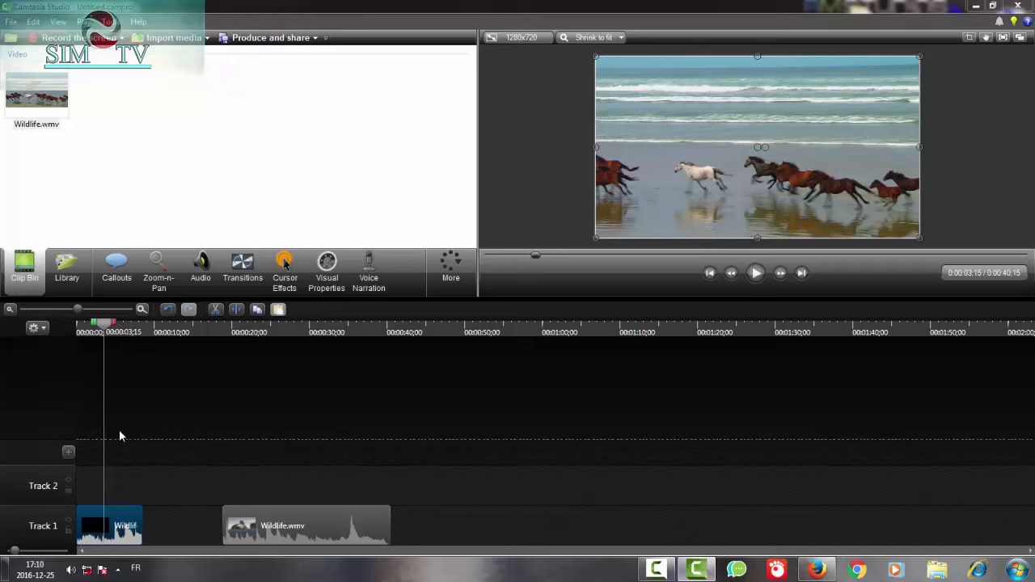
# Step the playhead forward in small increments through the first clip to its end at 0:00:08;14
pyautogui.hotkey('ctrl', 'Right')
pyautogui.hotkey('ctrl', 'Right')
pyautogui.hotkey('ctrl', 'Right')
pyautogui.hotkey('ctrl', 'Right')
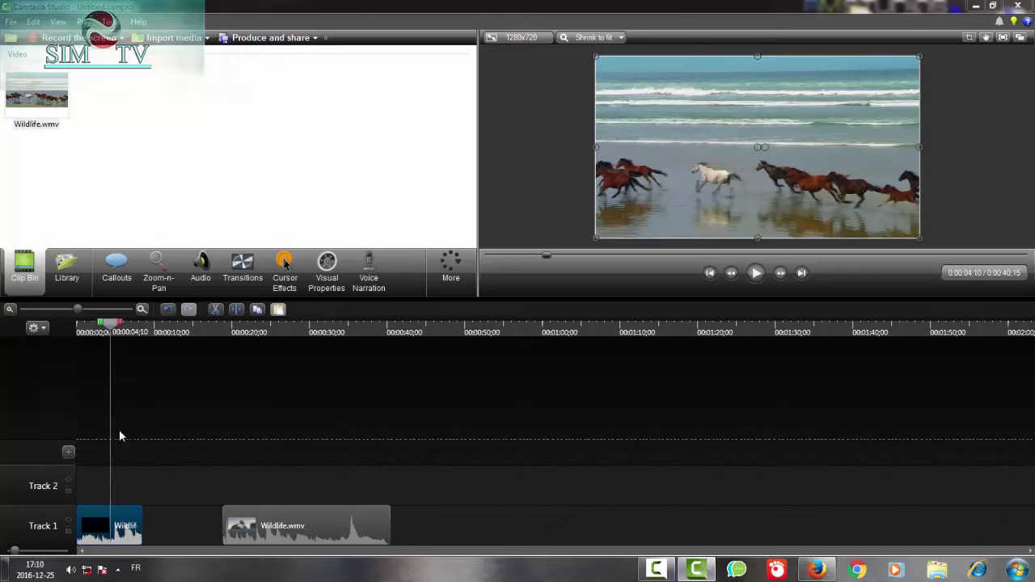
pyautogui.hotkey('ctrl', 'Right')
pyautogui.hotkey('ctrl', 'Right')
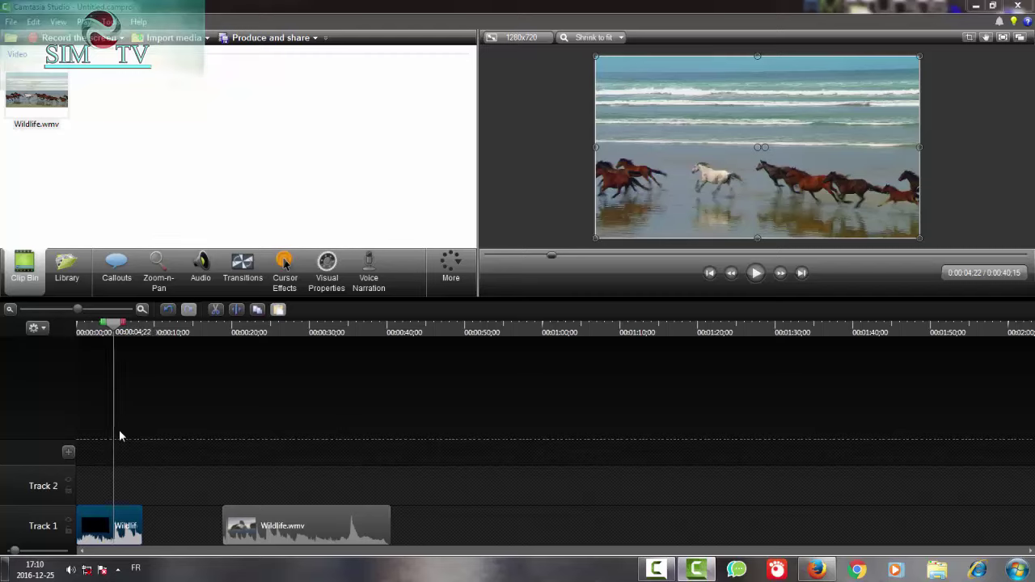
pyautogui.hotkey('ctrl', 'Right')
pyautogui.hotkey('ctrl', 'Right')
pyautogui.hotkey('ctrl', 'Right')
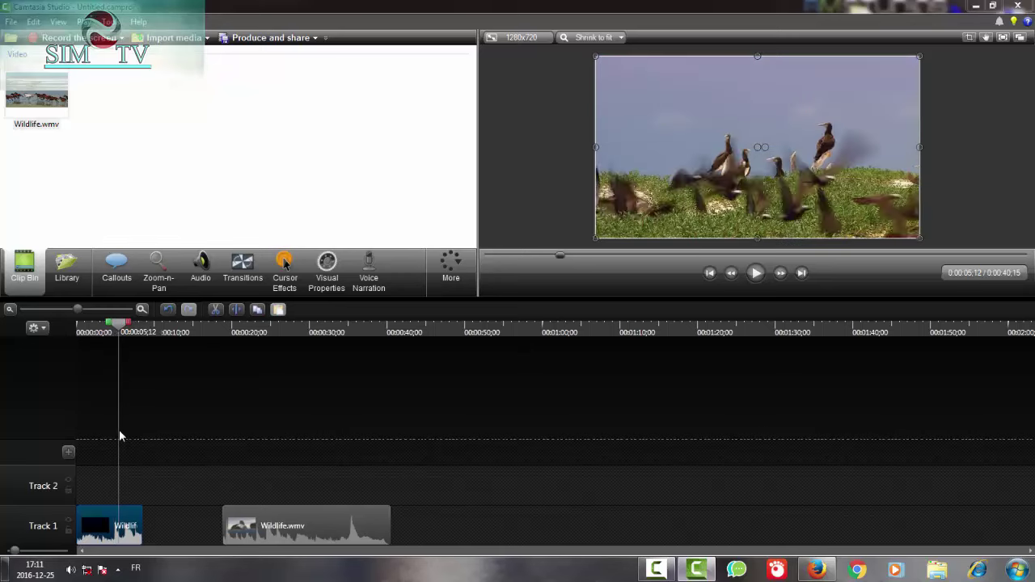
pyautogui.hotkey('ctrl', 'Right')
pyautogui.hotkey('ctrl', 'Right')
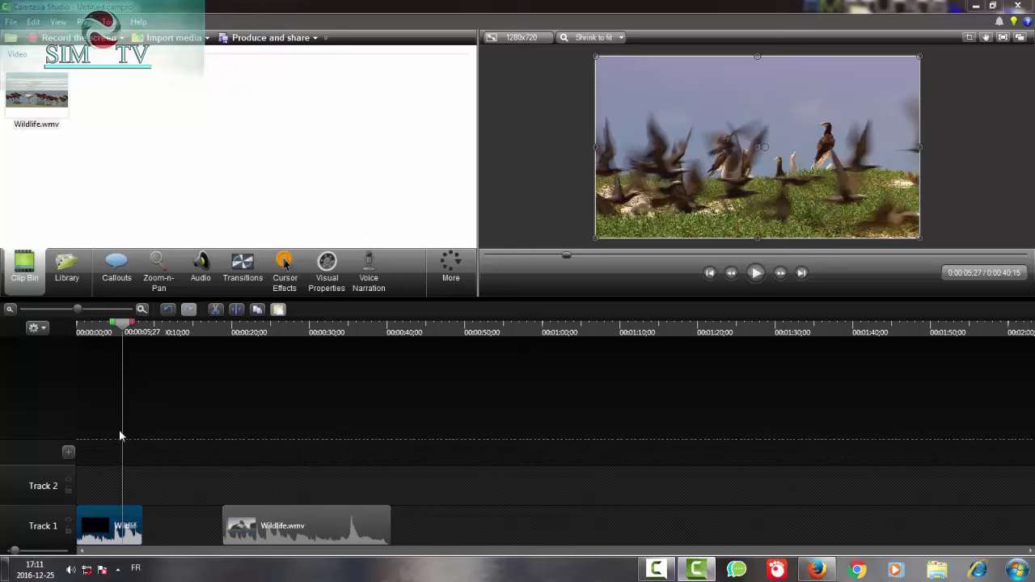
pyautogui.hotkey('ctrl', 'Right')
pyautogui.hotkey('ctrl', 'Right')
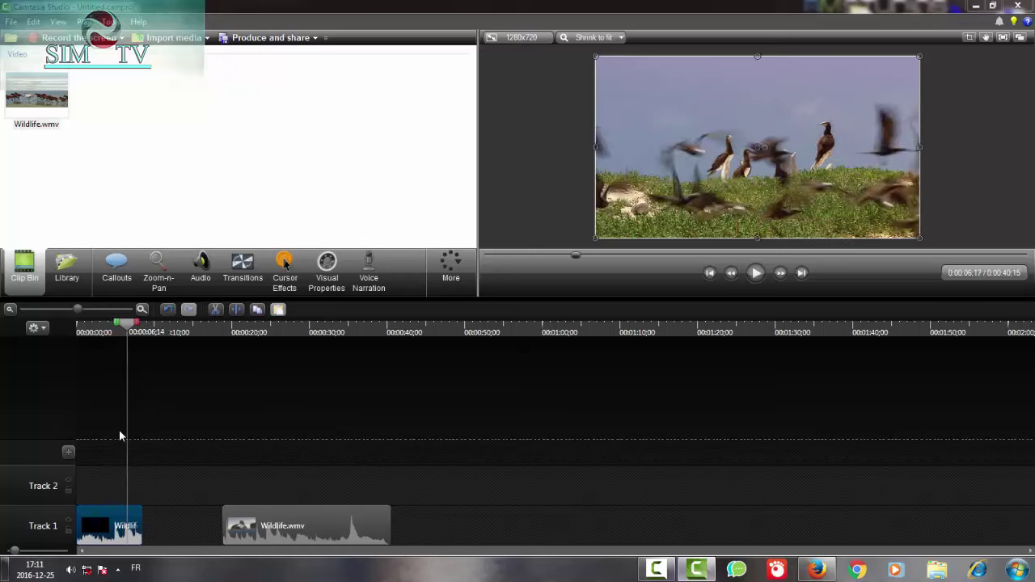
pyautogui.hotkey('ctrl', 'Right')
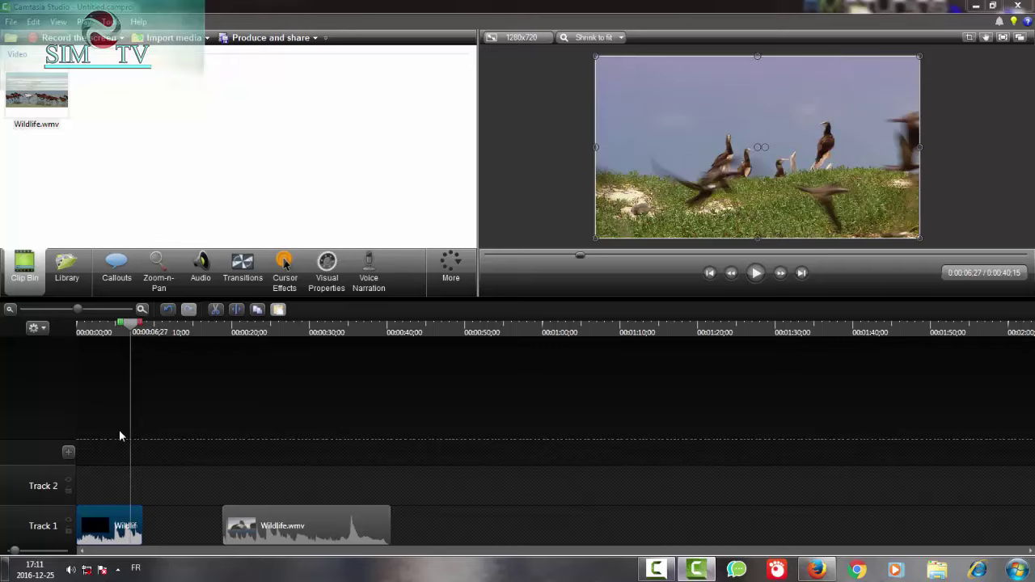
pyautogui.hotkey('ctrl', 'Right')
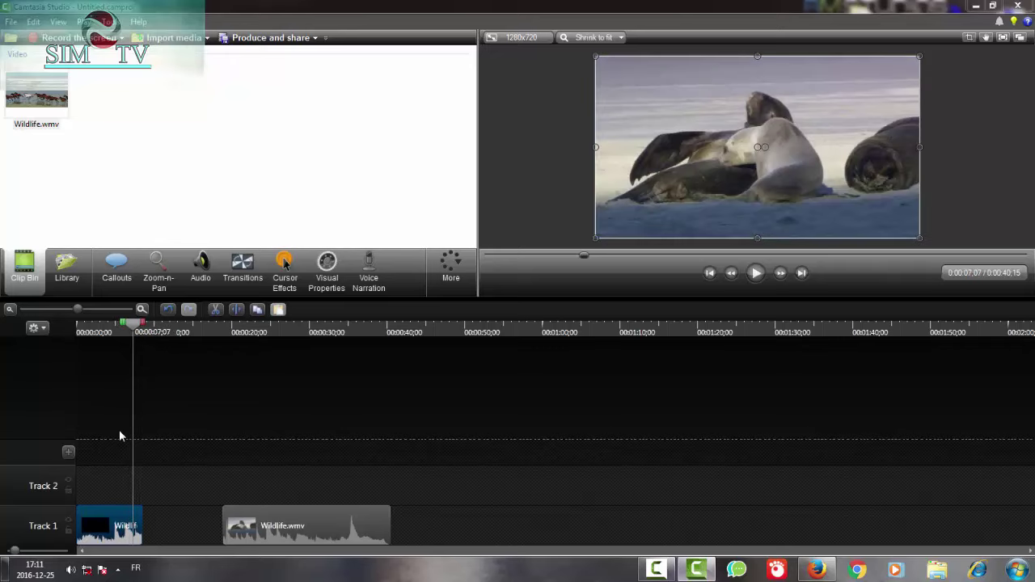
pyautogui.hotkey('ctrl', 'Right')
pyautogui.hotkey('ctrl', 'Right')
pyautogui.hotkey('ctrl', 'Right')
pyautogui.hotkey('ctrl', 'Right')
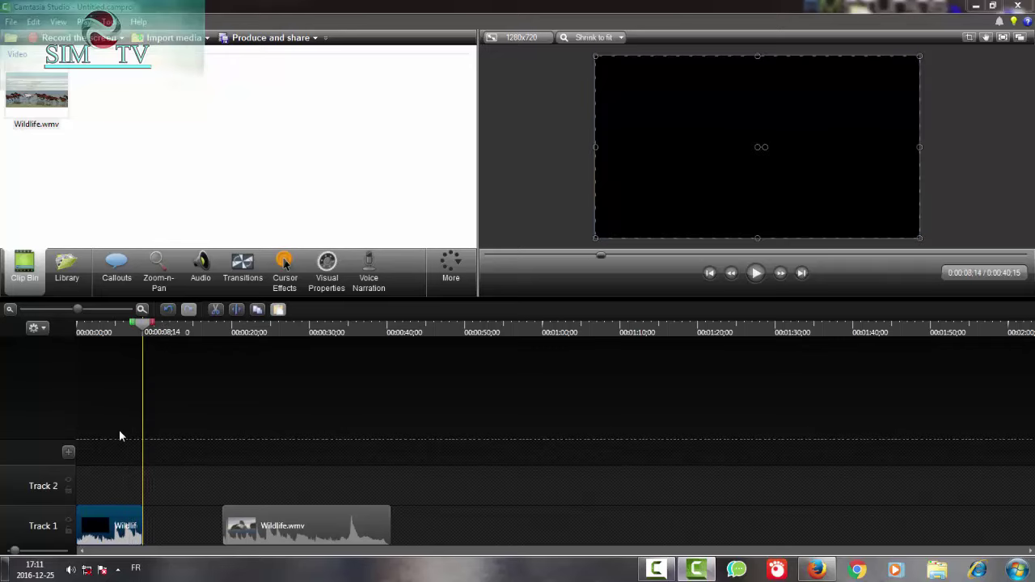
# Jump the playhead to the start of the second Wildlife.wmv clip and advance it in small increments to 0:00:20;19
pyautogui.hotkey('ctrl', 'alt', 'Right')
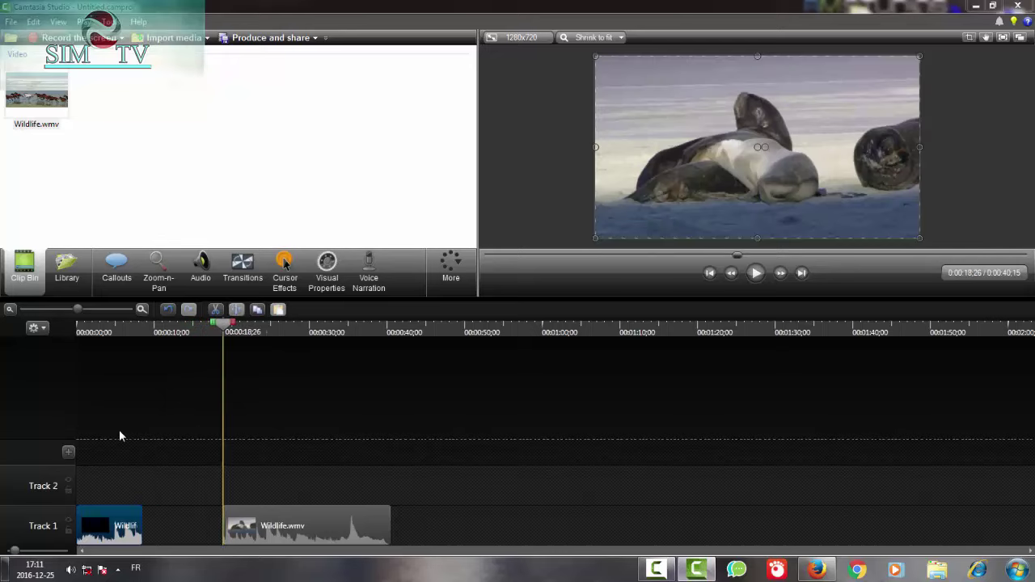
pyautogui.hotkey('ctrl', 'Right')
pyautogui.hotkey('ctrl', 'Right')
pyautogui.hotkey('ctrl', 'Right')
pyautogui.hotkey('ctrl', 'Right')
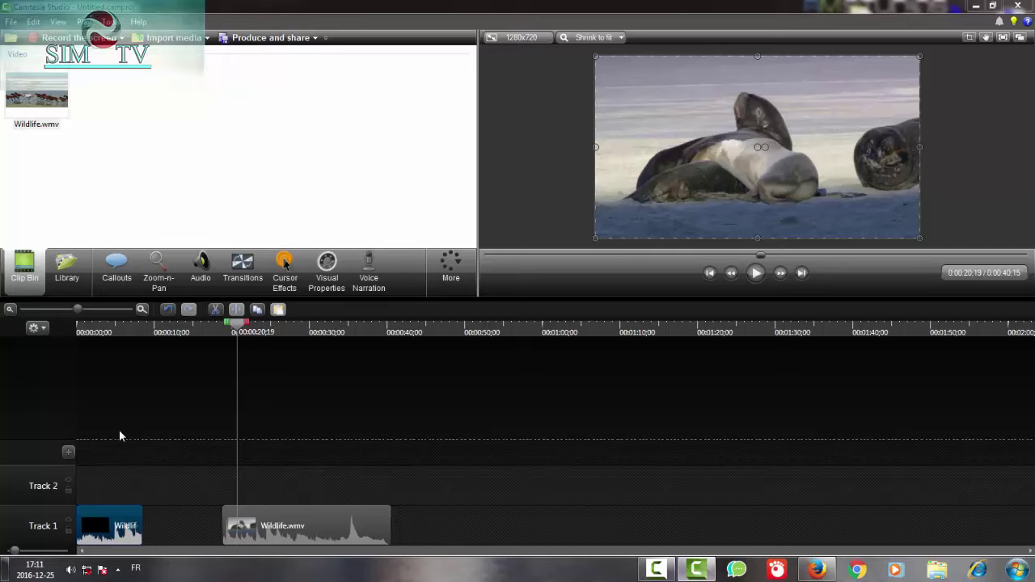
# Select the second Wildlife.wmv clip on Track 1 and step the playhead forward through it to 0:00:28;14
pyautogui.press('Tab')
pyautogui.hotkey('ctrl', 'Right')
pyautogui.hotkey('ctrl', 'Right')
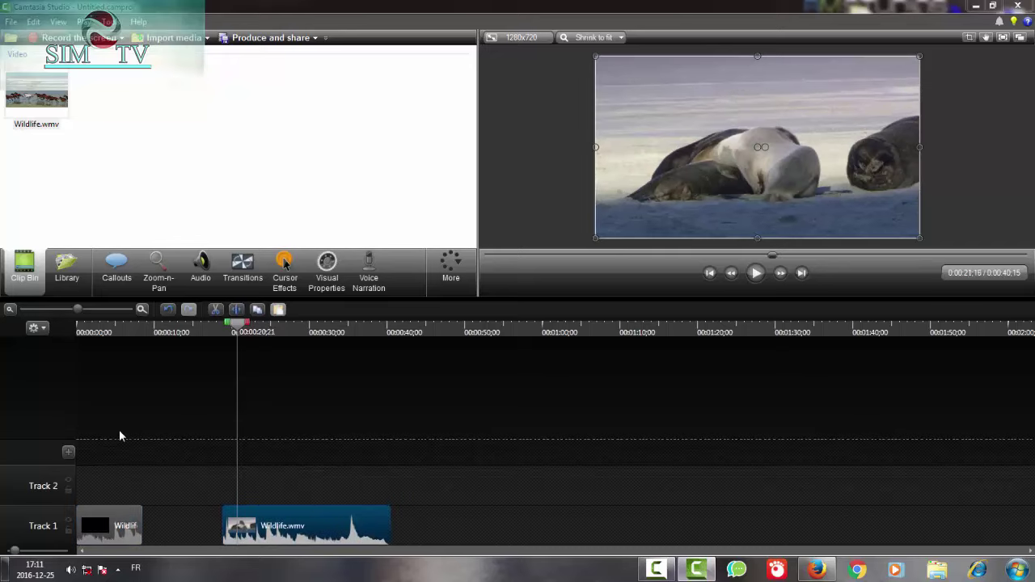
pyautogui.hotkey('ctrl', 'Right')
pyautogui.hotkey('ctrl', 'Right')
pyautogui.hotkey('ctrl', 'Right')
pyautogui.hotkey('ctrl', 'Right')
pyautogui.hotkey('ctrl', 'Right')
pyautogui.hotkey('ctrl', 'Right')
pyautogui.hotkey('ctrl', 'Right')
pyautogui.hotkey('ctrl', 'Right')
pyautogui.hotkey('ctrl', 'Right')
pyautogui.hotkey('ctrl', 'Right')
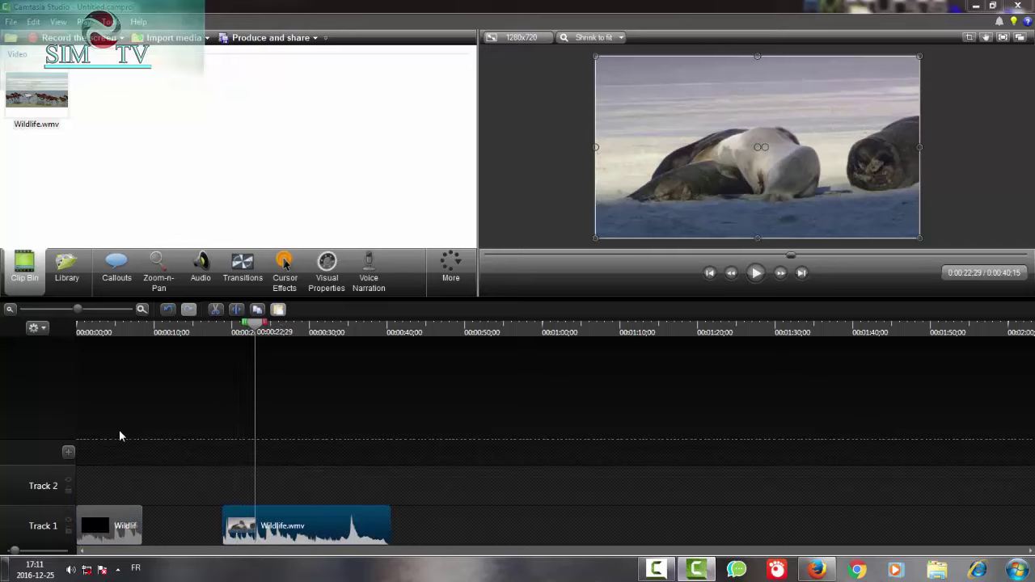
pyautogui.hotkey('ctrl', 'Right')
pyautogui.hotkey('ctrl', 'Right')
pyautogui.hotkey('ctrl', 'Right')
pyautogui.hotkey('ctrl', 'Right')
pyautogui.hotkey('ctrl', 'Right')
pyautogui.hotkey('ctrl', 'Right')
pyautogui.hotkey('ctrl', 'Right')
pyautogui.hotkey('ctrl', 'Right')
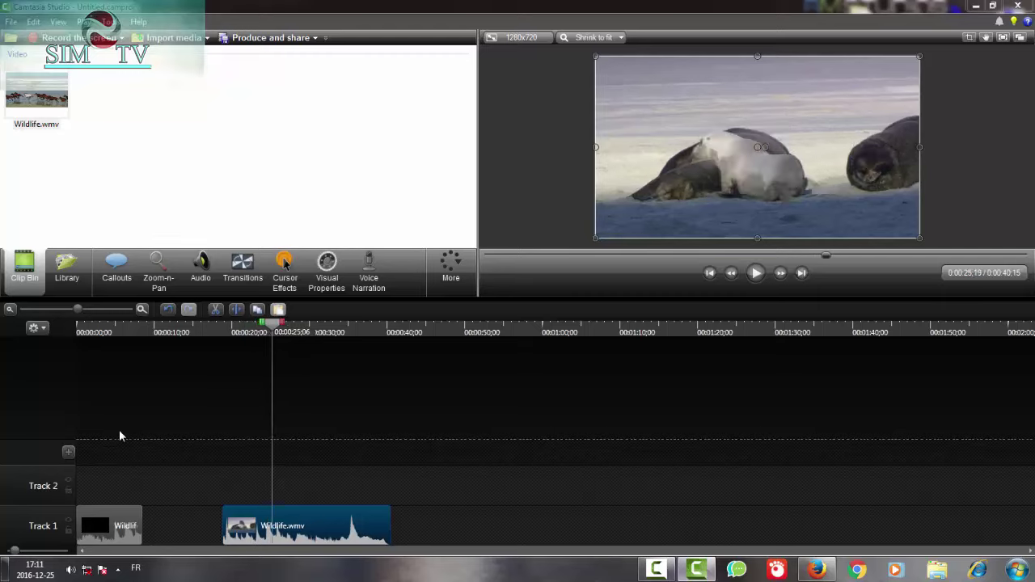
pyautogui.hotkey('ctrl', 'Right')
pyautogui.hotkey('ctrl', 'Right')
pyautogui.hotkey('ctrl', 'Right')
pyautogui.hotkey('ctrl', 'Right')
pyautogui.hotkey('ctrl', 'Right')
pyautogui.hotkey('ctrl', 'Right')
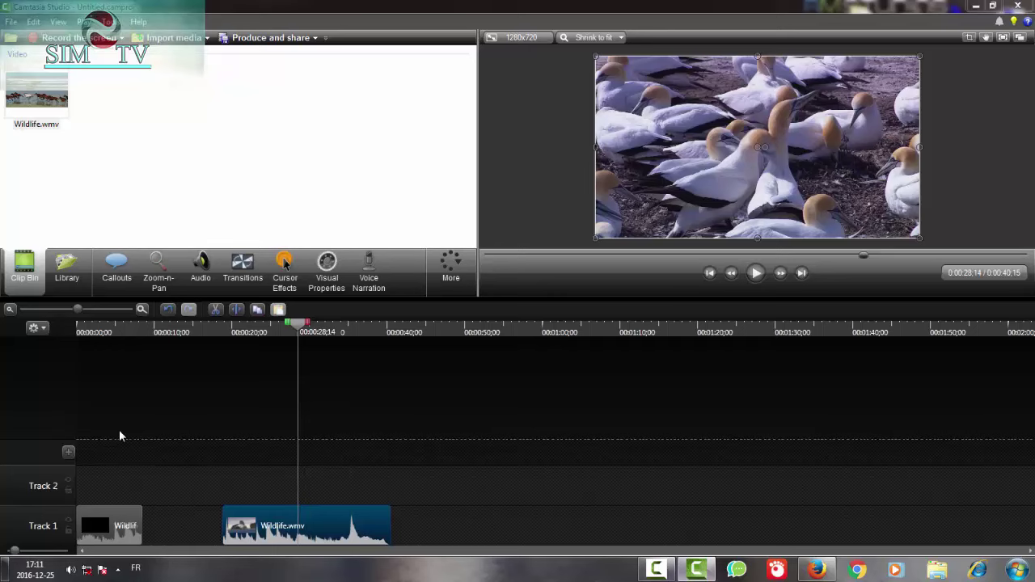
# Step the playhead back through the second Wildlife.wmv clip in small increments to 0:00:24;28
pyautogui.hotkey('ctrl', 'Left')
pyautogui.hotkey('ctrl', 'Left')
pyautogui.hotkey('ctrl', 'Left')
pyautogui.hotkey('ctrl', 'Left')
pyautogui.hotkey('ctrl', 'Left')
pyautogui.hotkey('ctrl', 'Left')
pyautogui.hotkey('ctrl', 'Left')
pyautogui.hotkey('ctrl', 'Left')
pyautogui.hotkey('ctrl', 'Left')
pyautogui.hotkey('ctrl', 'Left')
pyautogui.hotkey('ctrl', 'Left')
pyautogui.hotkey('ctrl', 'Left')
pyautogui.hotkey('ctrl', 'Left')
pyautogui.hotkey('ctrl', 'Left')
pyautogui.hotkey('ctrl', 'Left')
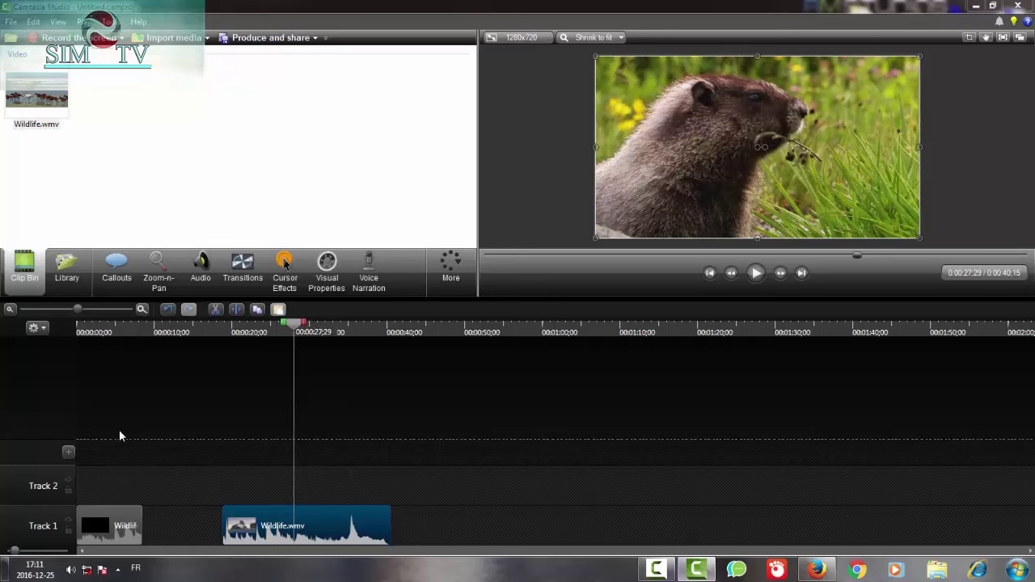
pyautogui.hotkey('ctrl', 'Left')
pyautogui.hotkey('ctrl', 'Left')
pyautogui.hotkey('ctrl', 'Left')
pyautogui.hotkey('ctrl', 'Left')
pyautogui.hotkey('ctrl', 'Left')
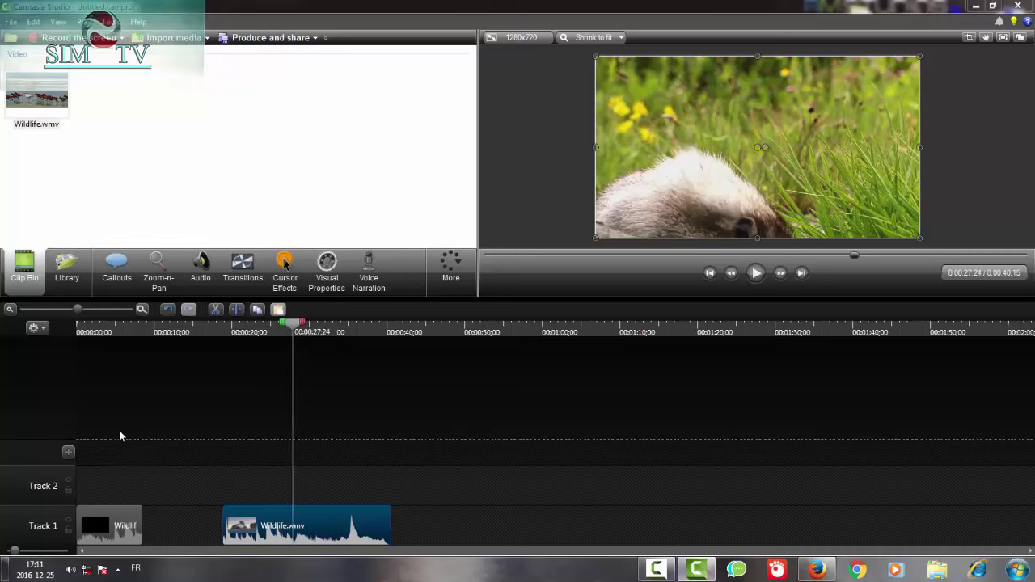
pyautogui.hotkey('ctrl', 'Left')
pyautogui.hotkey('ctrl', 'Left')
pyautogui.hotkey('ctrl', 'Left')
pyautogui.hotkey('ctrl', 'Left')
pyautogui.hotkey('ctrl', 'Left')
pyautogui.hotkey('ctrl', 'Left')
pyautogui.hotkey('ctrl', 'Left')
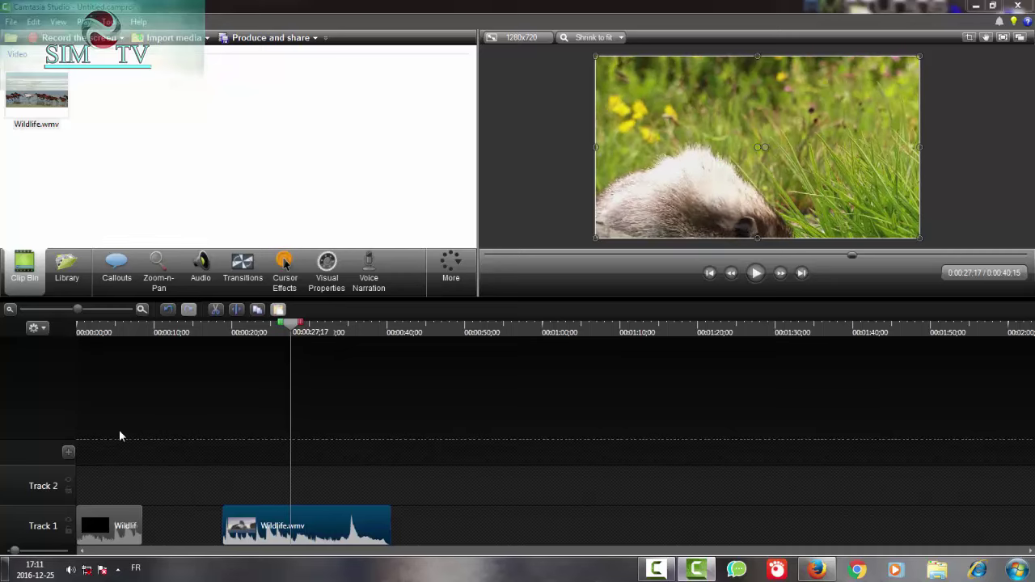
pyautogui.hotkey('ctrl', 'Left')
pyautogui.hotkey('ctrl', 'Left')
pyautogui.hotkey('ctrl', 'Left')
pyautogui.hotkey('ctrl', 'Left')
pyautogui.hotkey('ctrl', 'Left')
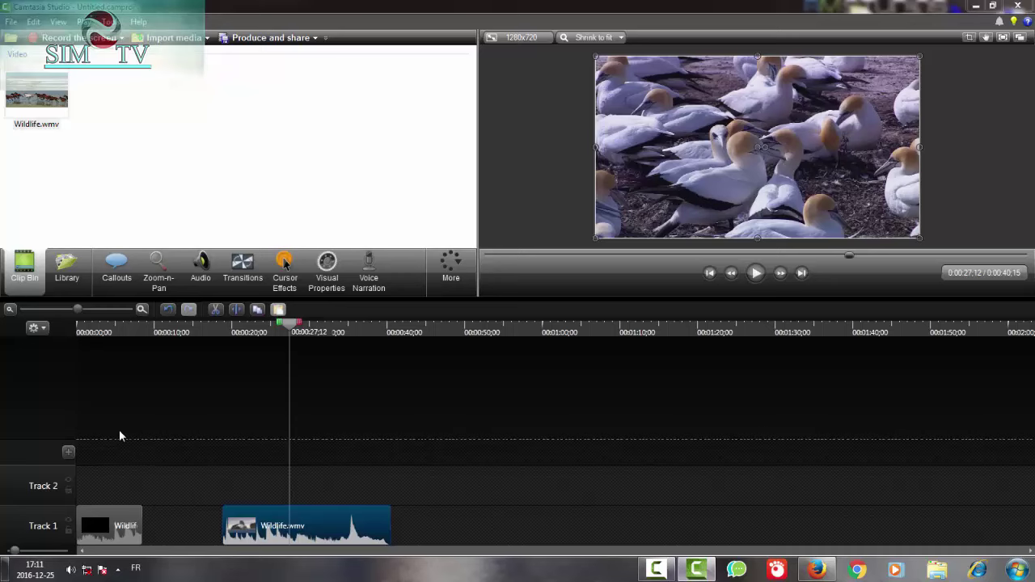
pyautogui.hotkey('ctrl', 'Left')
pyautogui.hotkey('ctrl', 'Left')
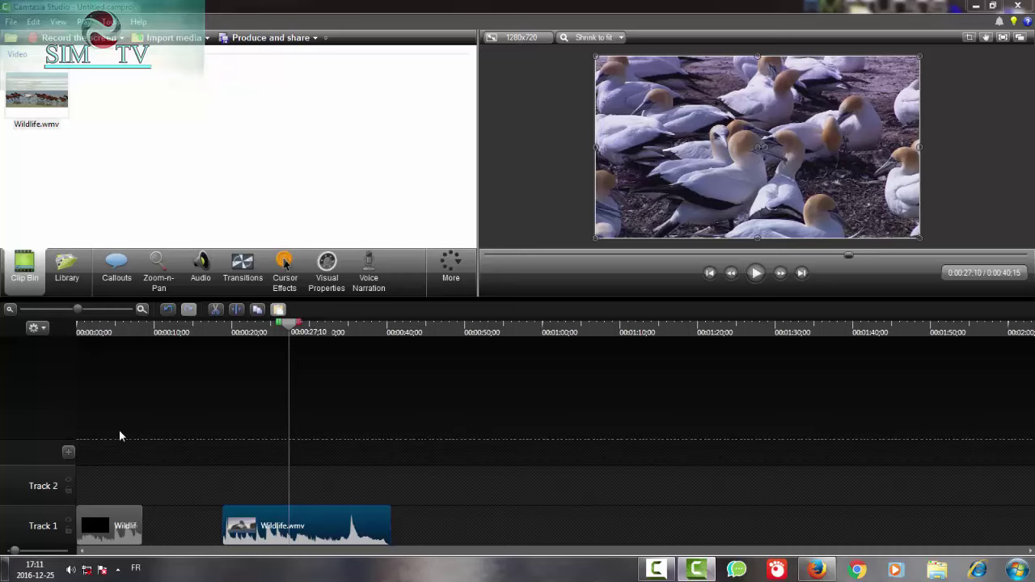
pyautogui.hotkey('ctrl', 'Left')
pyautogui.hotkey('ctrl', 'Left')
pyautogui.hotkey('ctrl', 'Left')
pyautogui.hotkey('ctrl', 'Left')
pyautogui.hotkey('ctrl', 'Left')
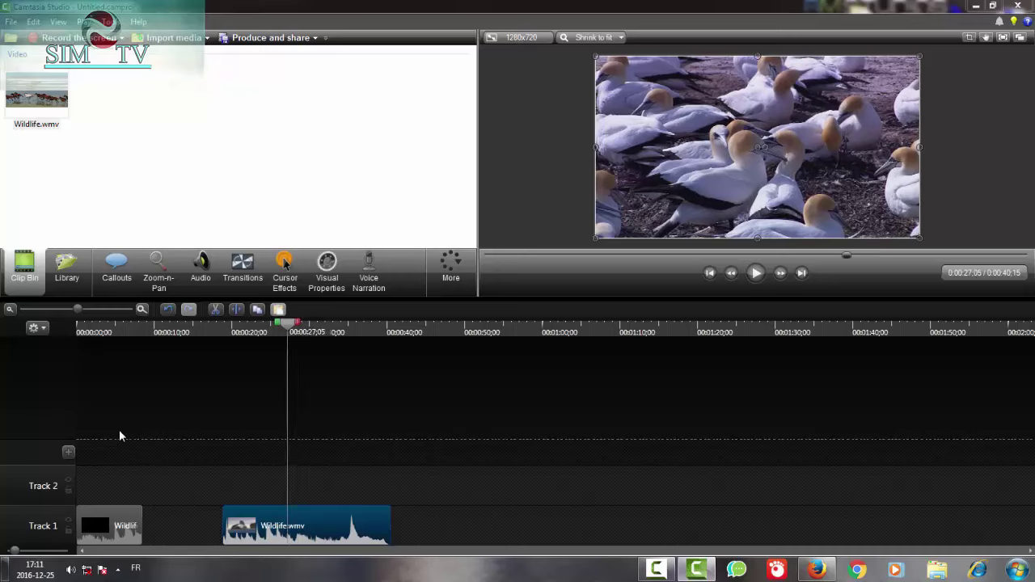
pyautogui.hotkey('ctrl', 'Left')
pyautogui.hotkey('ctrl', 'Left')
pyautogui.hotkey('ctrl', 'Left')
pyautogui.hotkey('ctrl', 'Left')
pyautogui.hotkey('ctrl', 'Left')
pyautogui.hotkey('ctrl', 'Left')
pyautogui.hotkey('ctrl', 'Left')
pyautogui.hotkey('ctrl', 'Left')
pyautogui.hotkey('ctrl', 'Left')
pyautogui.hotkey('ctrl', 'Left')
pyautogui.hotkey('ctrl', 'Left')
pyautogui.hotkey('ctrl', 'Left')
pyautogui.hotkey('ctrl', 'Left')
pyautogui.hotkey('ctrl', 'Left')
pyautogui.hotkey('ctrl', 'Left')
pyautogui.hotkey('ctrl', 'Left')
pyautogui.hotkey('ctrl', 'Left')
pyautogui.hotkey('ctrl', 'Left')
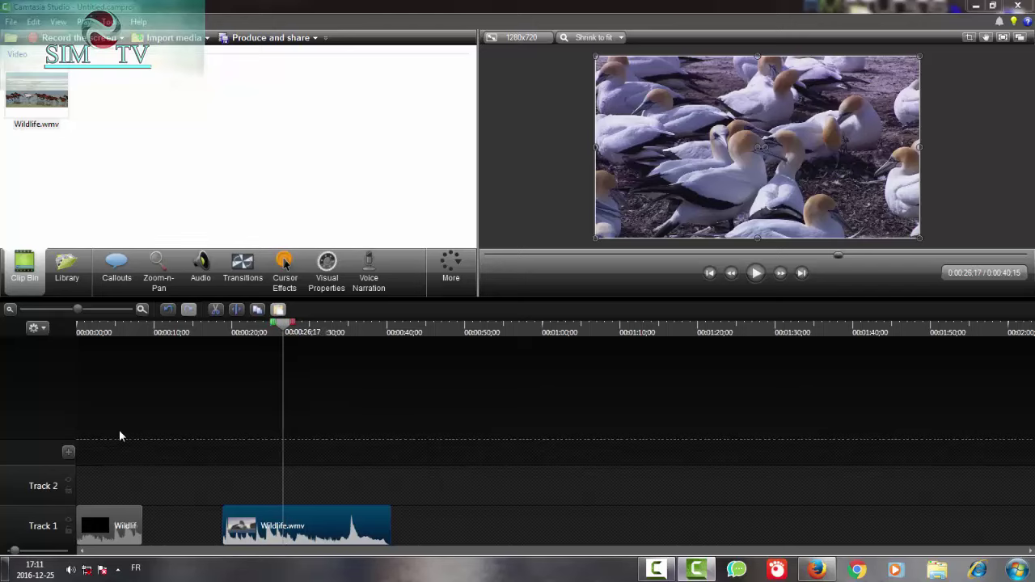
pyautogui.hotkey('ctrl', 'Left')
pyautogui.hotkey('ctrl', 'Left')
pyautogui.hotkey('ctrl', 'Left')
pyautogui.hotkey('ctrl', 'Left')
pyautogui.hotkey('ctrl', 'Left')
pyautogui.hotkey('ctrl', 'Left')
pyautogui.hotkey('ctrl', 'Left')
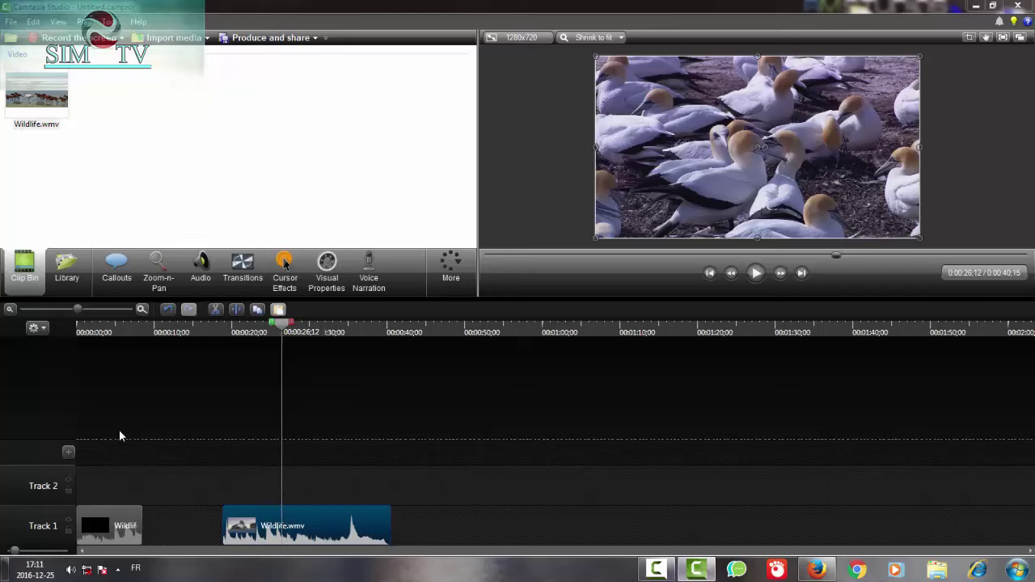
pyautogui.hotkey('ctrl', 'Left')
pyautogui.hotkey('ctrl', 'Left')
pyautogui.hotkey('ctrl', 'Left')
pyautogui.hotkey('ctrl', 'Left')
pyautogui.hotkey('ctrl', 'Left')
pyautogui.hotkey('ctrl', 'Left')
pyautogui.hotkey('ctrl', 'Left')
pyautogui.hotkey('ctrl', 'Left')
pyautogui.hotkey('ctrl', 'Left')
pyautogui.hotkey('ctrl', 'Left')
pyautogui.hotkey('ctrl', 'Left')
pyautogui.hotkey('ctrl', 'Left')
pyautogui.hotkey('ctrl', 'Left')
pyautogui.hotkey('ctrl', 'Left')
pyautogui.hotkey('ctrl', 'Left')
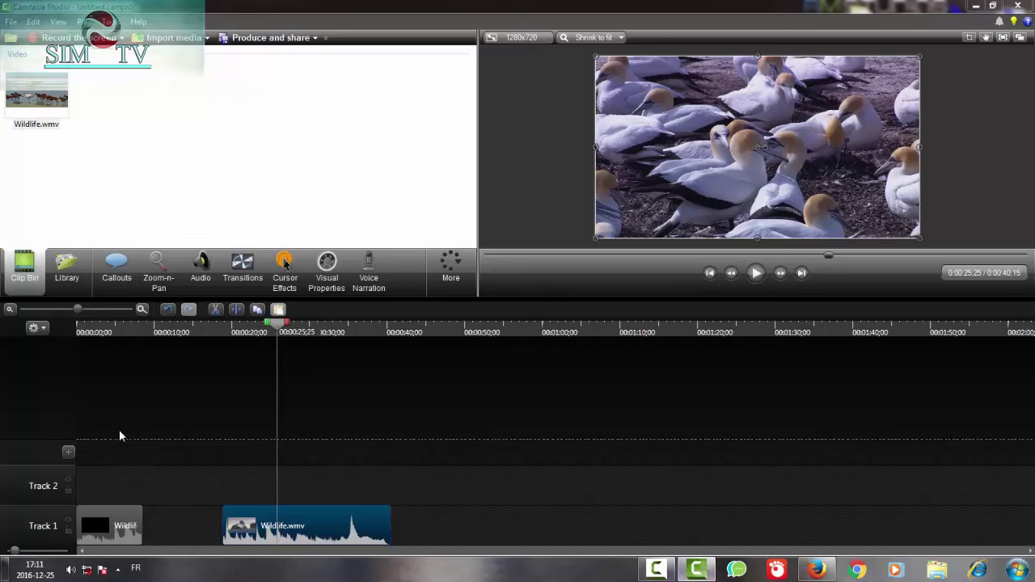
pyautogui.hotkey('ctrl', 'Left')
pyautogui.hotkey('ctrl', 'Left')
pyautogui.hotkey('ctrl', 'Left')
pyautogui.hotkey('ctrl', 'Left')
pyautogui.hotkey('ctrl', 'Left')
pyautogui.hotkey('ctrl', 'Left')
pyautogui.hotkey('ctrl', 'Left')
pyautogui.hotkey('ctrl', 'Left')
pyautogui.hotkey('ctrl', 'Left')
pyautogui.hotkey('ctrl', 'Left')
pyautogui.hotkey('ctrl', 'Left')
pyautogui.hotkey('ctrl', 'Left')
pyautogui.hotkey('ctrl', 'Left')
pyautogui.hotkey('ctrl', 'Left')
pyautogui.hotkey('ctrl', 'Left')
pyautogui.hotkey('ctrl', 'Left')
pyautogui.hotkey('ctrl', 'Left')
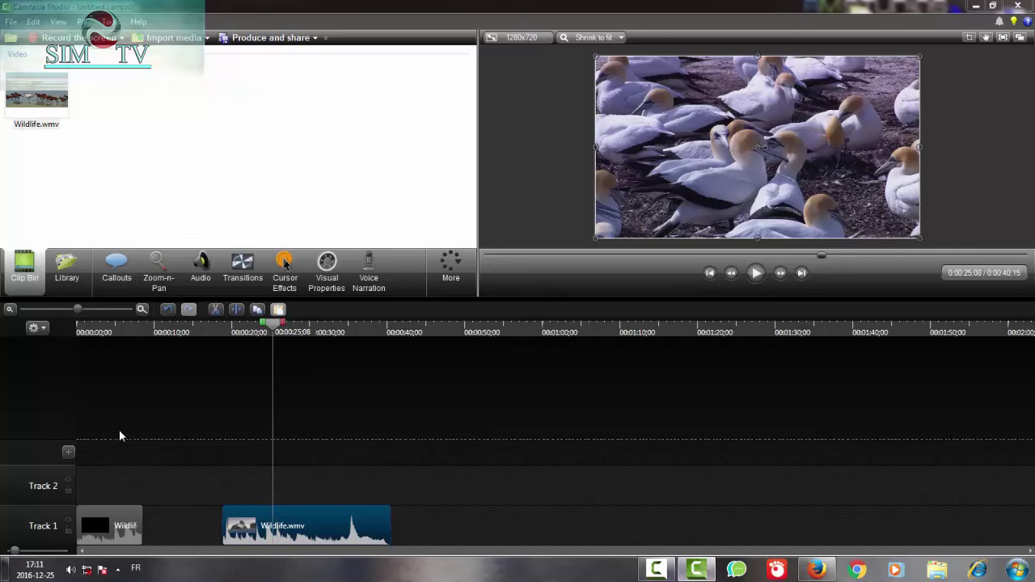
pyautogui.hotkey('ctrl', 'Left')
pyautogui.hotkey('ctrl', 'Left')
pyautogui.hotkey('ctrl', 'Left')
pyautogui.hotkey('ctrl', 'Left')
pyautogui.hotkey('ctrl', 'Left')
pyautogui.hotkey('ctrl', 'Left')
pyautogui.hotkey('ctrl', 'Left')
pyautogui.hotkey('ctrl', 'Left')
pyautogui.hotkey('ctrl', 'Left')
pyautogui.hotkey('ctrl', 'Left')
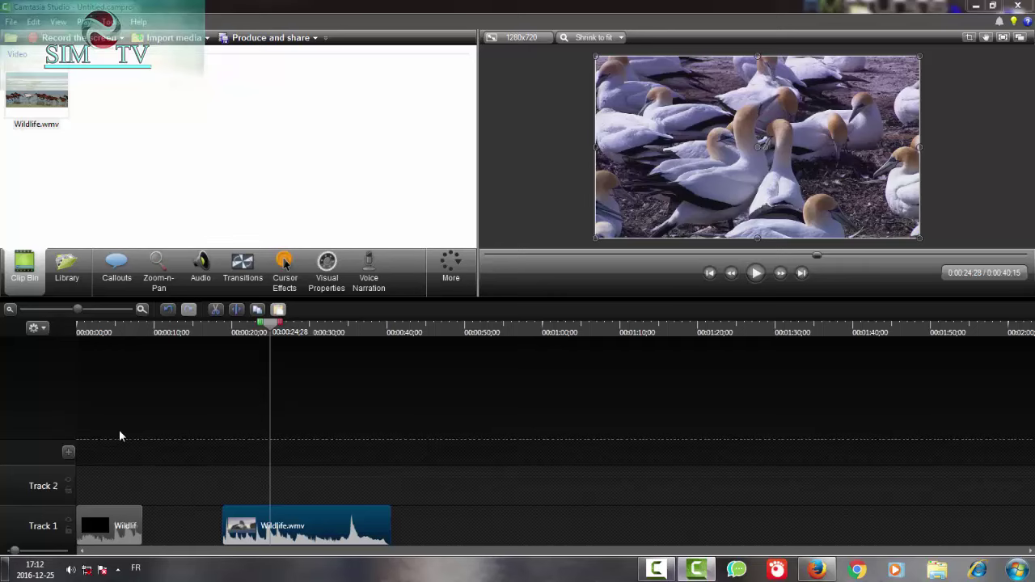
# Extend a timeline selection back from 0:00:24;28 to 0:00:23;18 and dismiss the Windows colour scheme prompt
pyautogui.hotkey('ctrl', 'shift', 'Left')
pyautogui.hotkey('ctrl', 'shift', 'Left')
pyautogui.hotkey('ctrl', 'shift', 'Left')
pyautogui.hotkey('ctrl', 'shift', 'Left')
pyautogui.hotkey('ctrl', 'shift', 'Left')
pyautogui.hotkey('ctrl', 'shift', 'Left')
pyautogui.hotkey('ctrl', 'shift', 'Left')
pyautogui.hotkey('ctrl', 'shift', 'Left')
pyautogui.hotkey('ctrl', 'shift', 'Left')
pyautogui.hotkey('ctrl', 'shift', 'Left')
pyautogui.hotkey('ctrl', 'shift', 'Left')
pyautogui.hotkey('ctrl', 'shift', 'Left')
pyautogui.hotkey('ctrl', 'shift', 'Left')
pyautogui.hotkey('ctrl', 'shift', 'Left')
pyautogui.hotkey('ctrl', 'shift', 'Left')
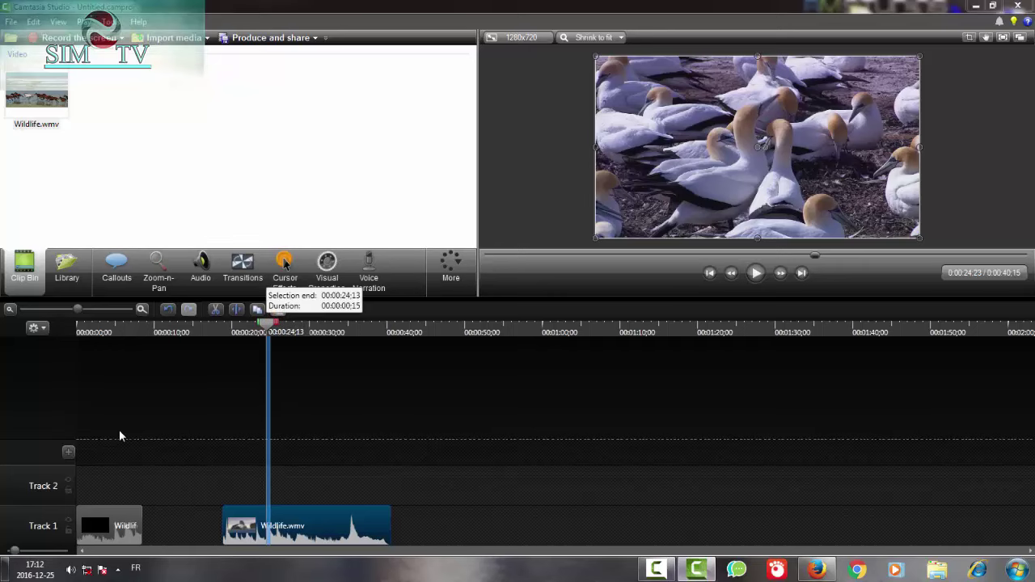
pyautogui.hotkey('ctrl', 'shift', 'Left')
pyautogui.hotkey('ctrl', 'shift', 'Left')
pyautogui.hotkey('ctrl', 'shift', 'Left')
pyautogui.hotkey('ctrl', 'shift', 'Left')
pyautogui.hotkey('ctrl', 'shift', 'Left')
pyautogui.hotkey('ctrl', 'shift', 'Left')
pyautogui.hotkey('ctrl', 'shift', 'Left')
pyautogui.hotkey('ctrl', 'shift', 'Left')
pyautogui.hotkey('ctrl', 'shift', 'Left')
pyautogui.hotkey('ctrl', 'shift', 'Left')
pyautogui.hotkey('ctrl', 'shift', 'Left')
pyautogui.hotkey('ctrl', 'shift', 'Left')
pyautogui.hotkey('ctrl', 'shift', 'Left')
pyautogui.hotkey('ctrl', 'shift', 'Left')
pyautogui.hotkey('ctrl', 'shift', 'Left')
pyautogui.hotkey('ctrl', 'shift', 'Left')
pyautogui.hotkey('ctrl', 'shift', 'Left')
pyautogui.hotkey('ctrl', 'shift', 'Left')
pyautogui.hotkey('ctrl', 'shift', 'Left')
pyautogui.hotkey('ctrl', 'shift', 'Left')
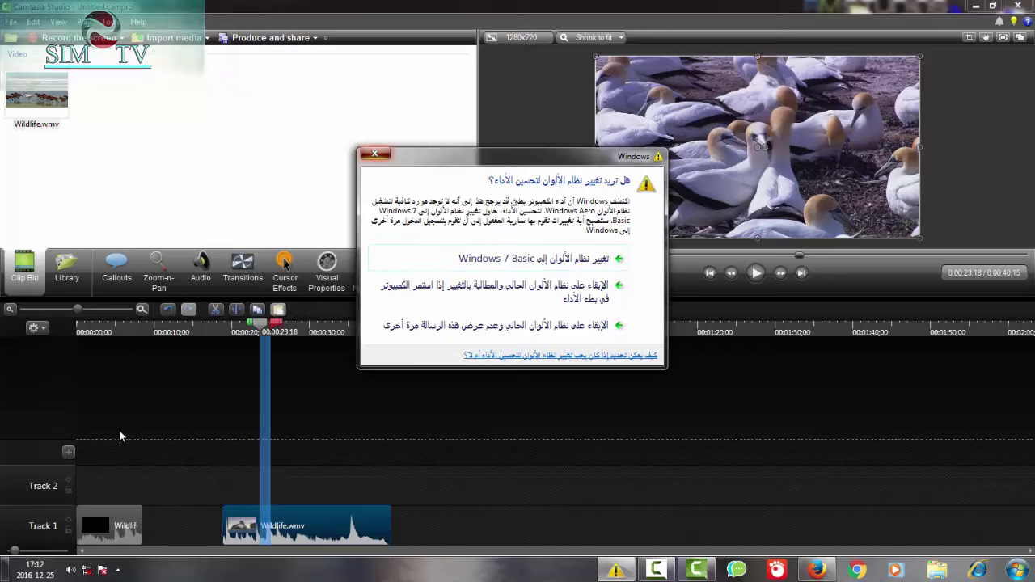
pyautogui.press('Escape')
# Select the range from 0:00:23;18 back to the second Wildlife.wmv clip's start at 0:00:18;26 and cut it
pyautogui.hotkey('ctrl', 'shift', 'Left')
pyautogui.hotkey('ctrl', 'shift', 'Left')
pyautogui.hotkey('ctrl', 'shift', 'Left')
pyautogui.hotkey('ctrl', 'shift', 'Left')
pyautogui.hotkey('ctrl', 'shift', 'Left')
pyautogui.hotkey('ctrl', 'shift', 'Left')
pyautogui.hotkey('ctrl', 'shift', 'Left')
pyautogui.hotkey('ctrl', 'shift', 'Left')
pyautogui.hotkey('ctrl', 'shift', 'Left')
pyautogui.hotkey('ctrl', 'shift', 'Left')
pyautogui.hotkey('ctrl', 'shift', 'Left')
pyautogui.hotkey('ctrl', 'shift', 'Left')
pyautogui.hotkey('ctrl', 'shift', 'Left')
pyautogui.hotkey('ctrl', 'shift', 'Left')
pyautogui.hotkey('ctrl', 'shift', 'Left')
pyautogui.hotkey('ctrl', 'shift', 'Left')
pyautogui.hotkey('ctrl', 'shift', 'Left')
pyautogui.hotkey('ctrl', 'shift', 'Left')
pyautogui.hotkey('ctrl', 'shift', 'Left')
pyautogui.hotkey('ctrl', 'shift', 'Left')
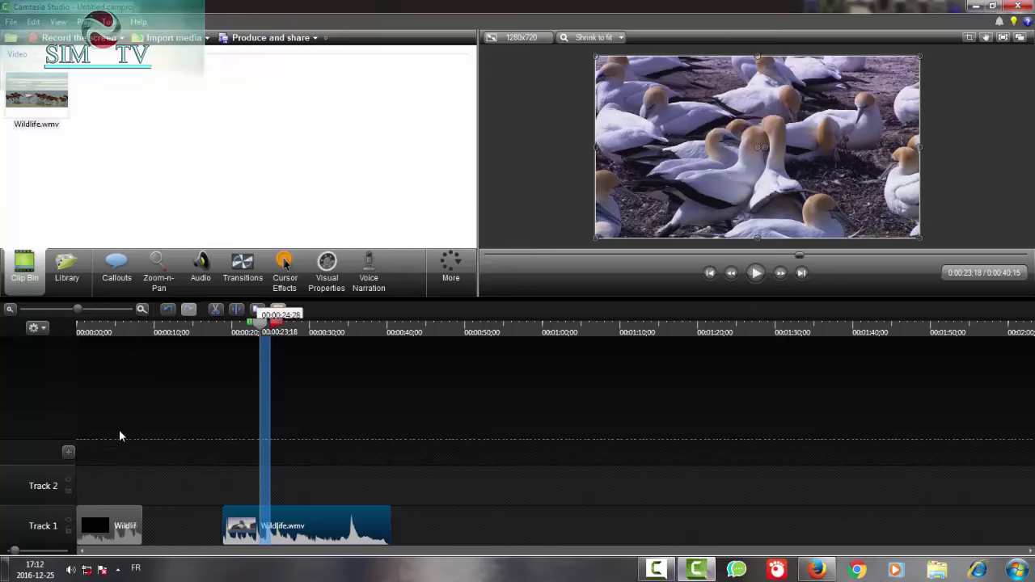
pyautogui.hotkey('ctrl', 'shift', 'Left')
pyautogui.hotkey('ctrl', 'shift', 'Left')
pyautogui.hotkey('ctrl', 'shift', 'Left')
pyautogui.hotkey('ctrl', 'shift', 'Left')
pyautogui.hotkey('ctrl', 'shift', 'Left')
pyautogui.hotkey('ctrl', 'shift', 'Left')
pyautogui.hotkey('ctrl', 'shift', 'Left')
pyautogui.hotkey('ctrl', 'shift', 'Left')
pyautogui.hotkey('ctrl', 'shift', 'Left')
pyautogui.hotkey('ctrl', 'shift', 'Left')
pyautogui.hotkey('ctrl', 'shift', 'Left')
pyautogui.hotkey('ctrl', 'shift', 'Left')
pyautogui.hotkey('ctrl', 'shift', 'Left')
pyautogui.hotkey('ctrl', 'shift', 'Left')
pyautogui.hotkey('ctrl', 'shift', 'Left')
pyautogui.hotkey('ctrl', 'shift', 'Left')
pyautogui.hotkey('ctrl', 'shift', 'Left')
pyautogui.hotkey('ctrl', 'shift', 'Left')
pyautogui.hotkey('ctrl', 'shift', 'Left')
pyautogui.hotkey('ctrl', 'shift', 'Left')
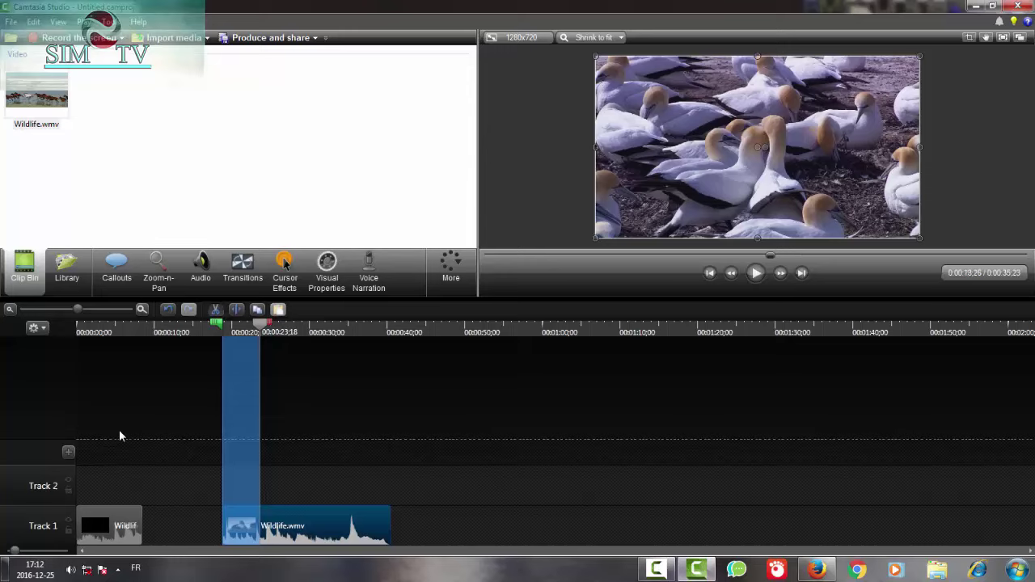
pyautogui.hotkey('ctrl', 'x')
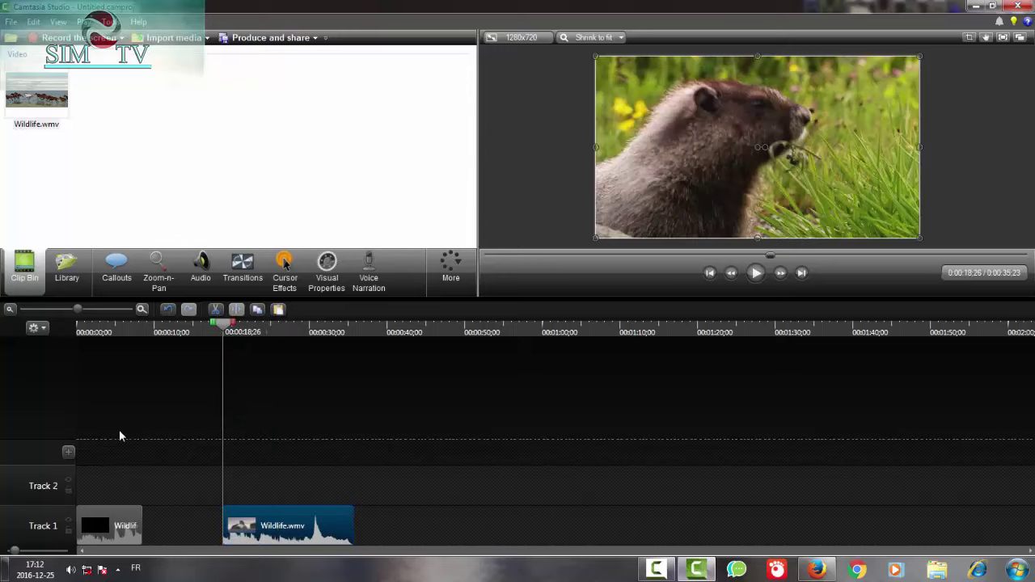
# Advance the playhead to 0:00:25;01 in the second clip and cut the range from there to 0:00:35;06
pyautogui.press('space')
pyautogui.press('space')
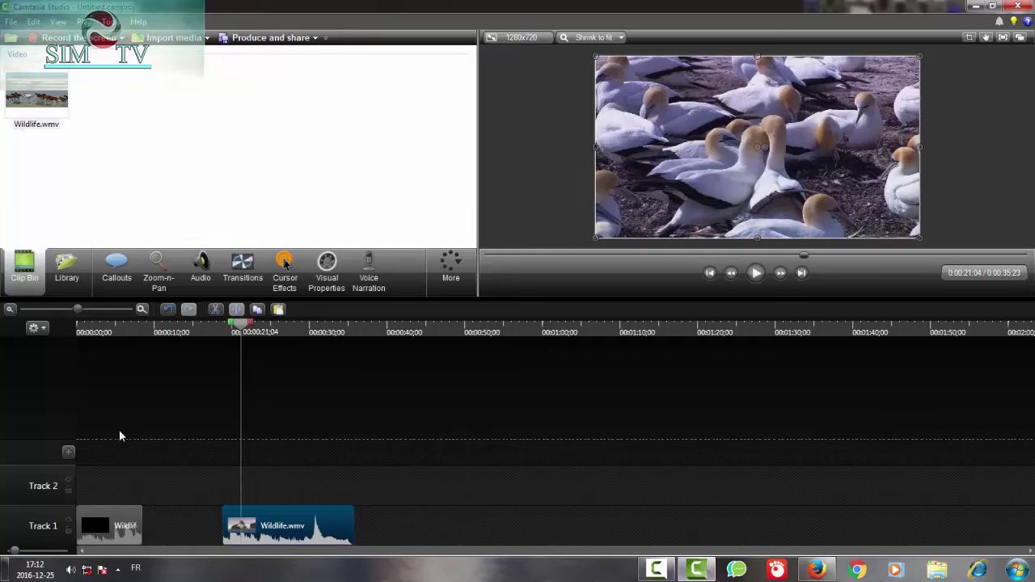
pyautogui.hotkey('ctrl', 'Right')
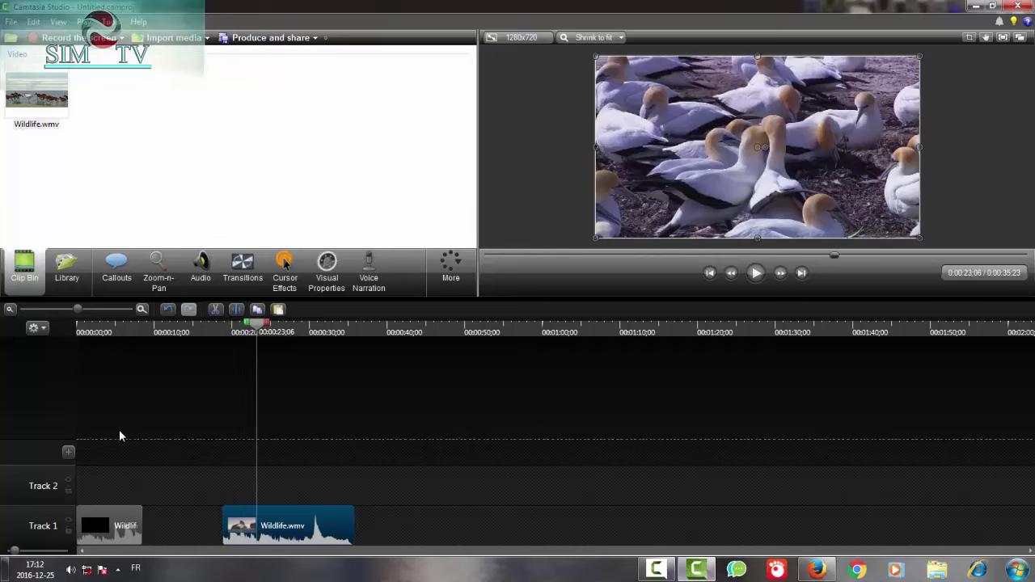
pyautogui.hotkey('ctrl', 'Right')
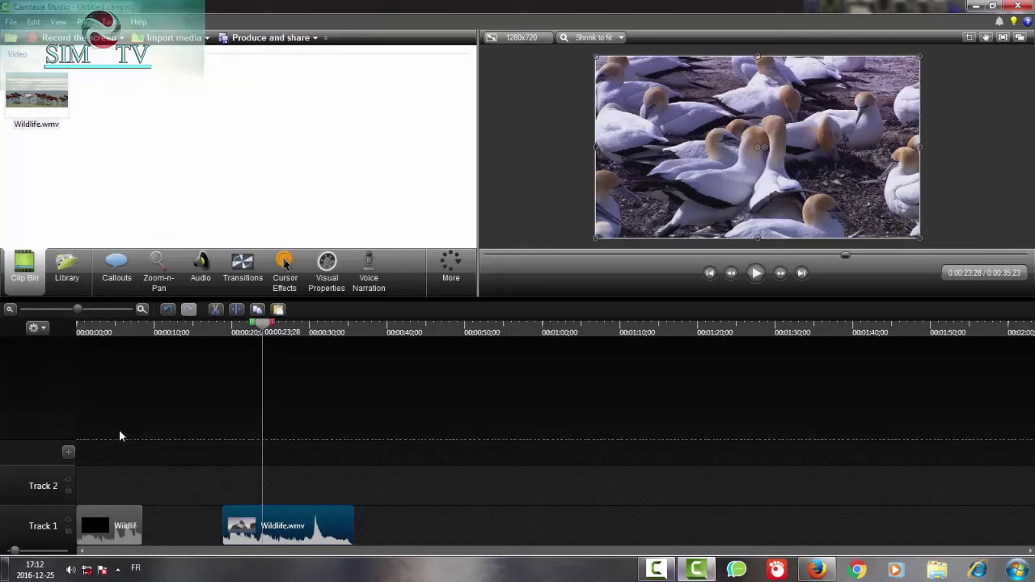
pyautogui.hotkey('ctrl', 'Right')
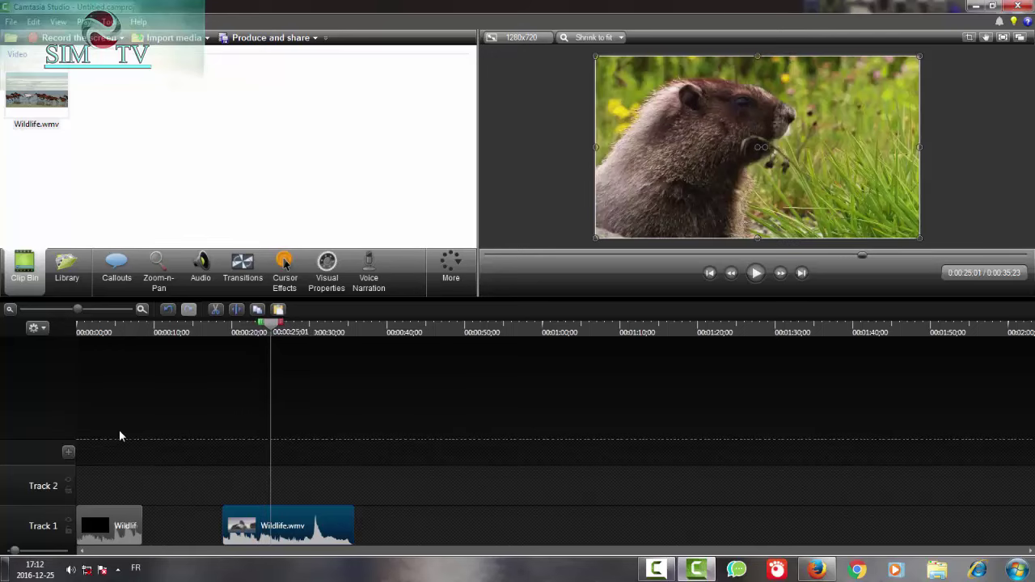
pyautogui.hotkey('ctrl', 'shift', 'Right')
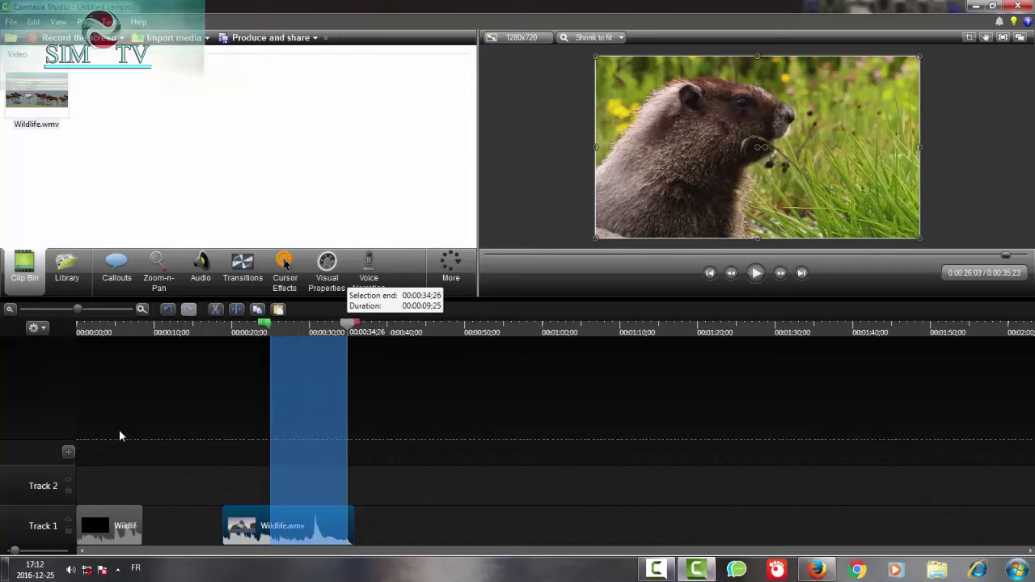
pyautogui.hotkey('ctrl', 'shift', 'Right')
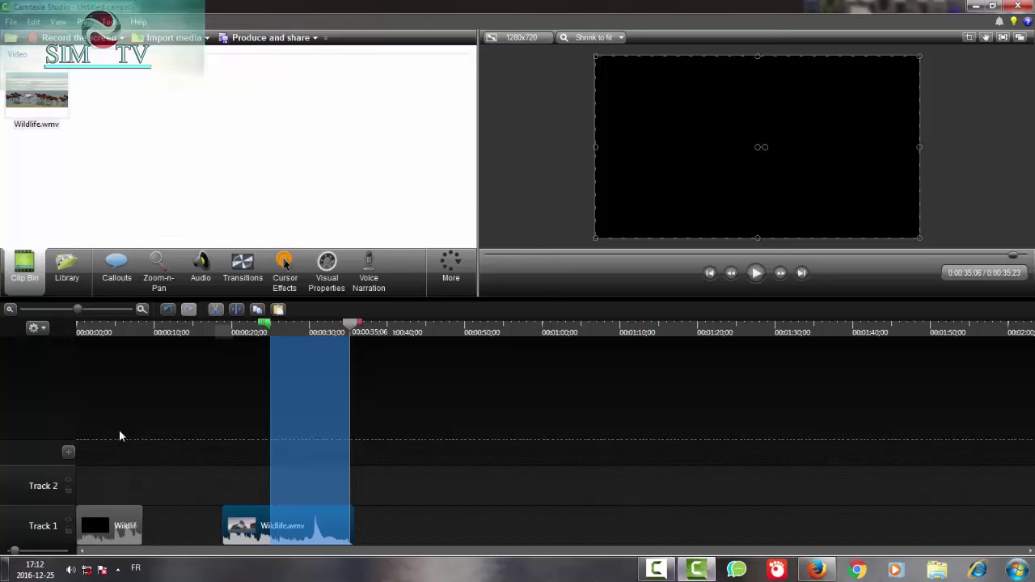
pyautogui.hotkey('ctrl', 'x')
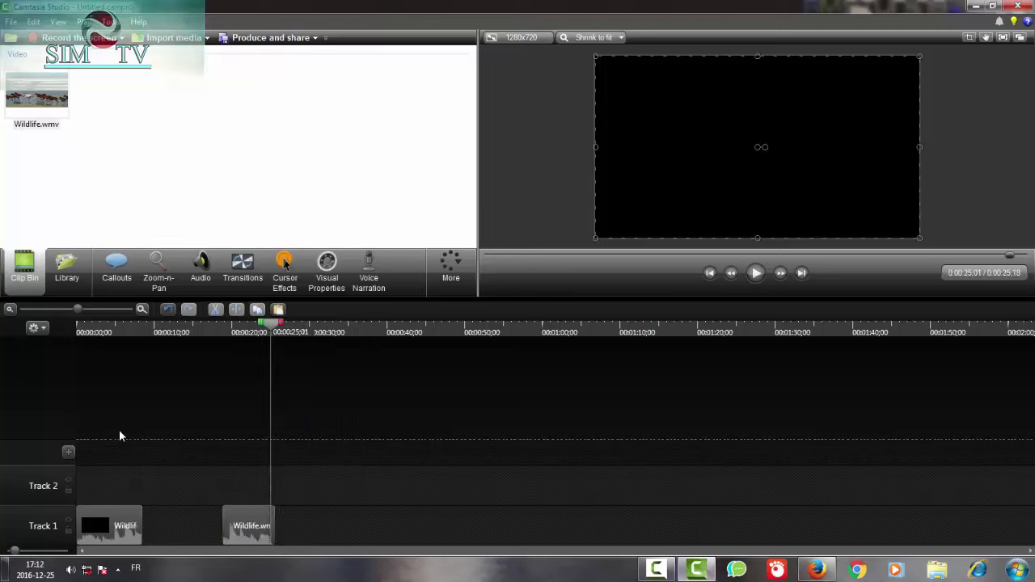
# Move the playhead back to 0:00:22;13 and delete the first Wildlife.wmv clip from Track 1
pyautogui.hotkey('ctrl', 'Left')
pyautogui.hotkey('ctrl', 'Left')
pyautogui.hotkey('ctrl', 'Left')
pyautogui.hotkey('ctrl', 'Left')
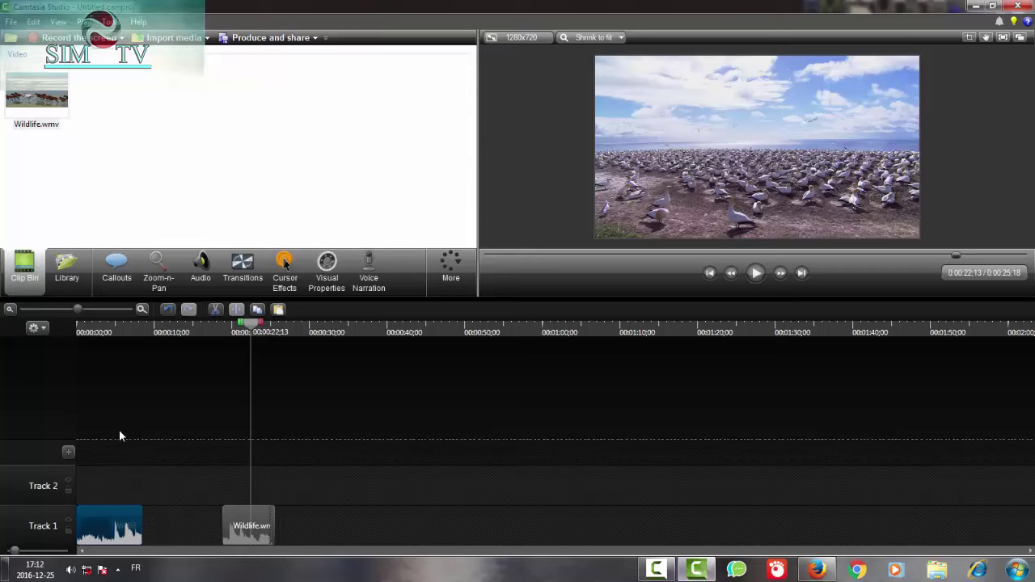
pyautogui.rightClick(120, 436)
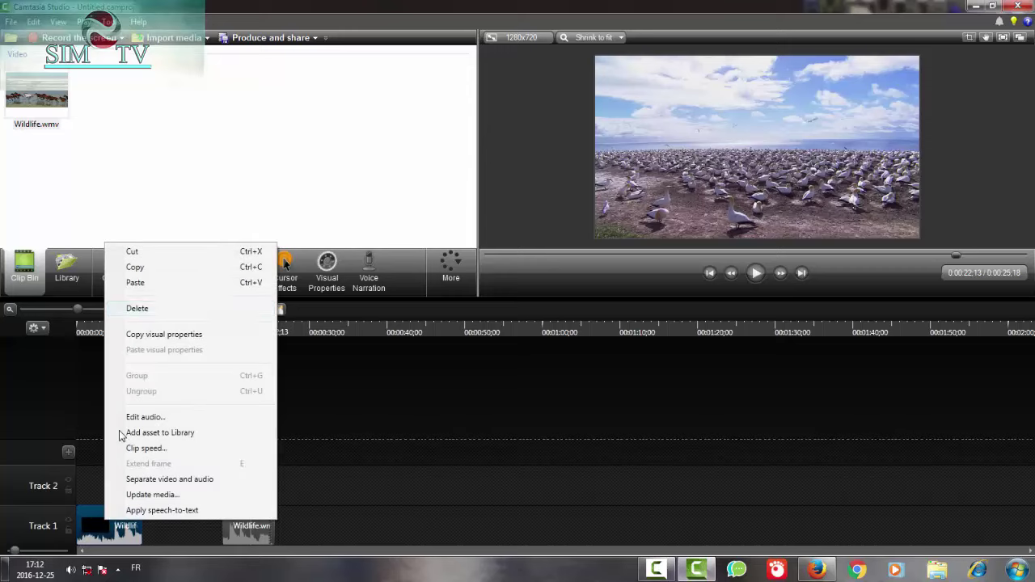
pyautogui.click(120, 436)
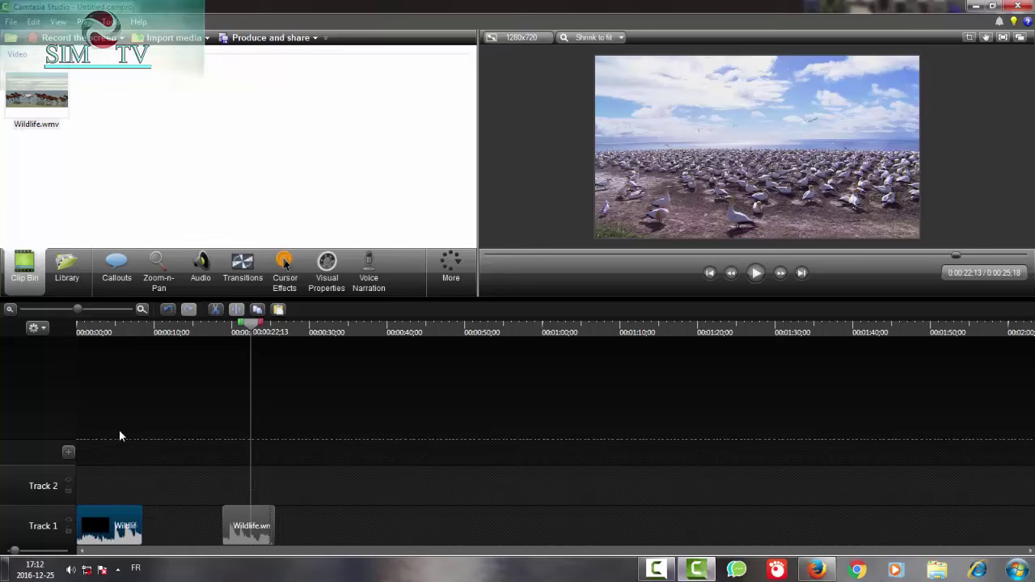
pyautogui.rightClick(120, 437)
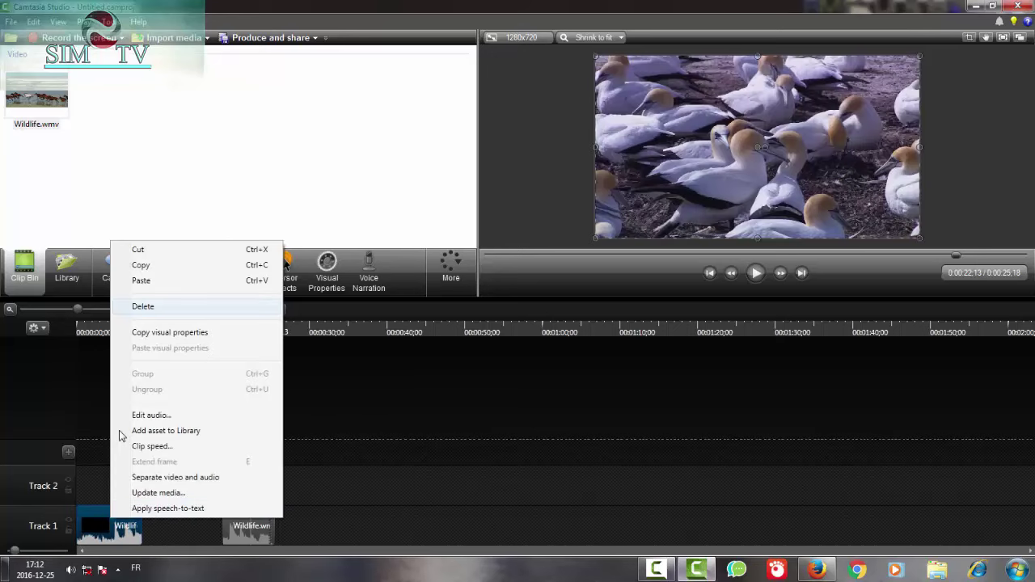
pyautogui.press('Return')
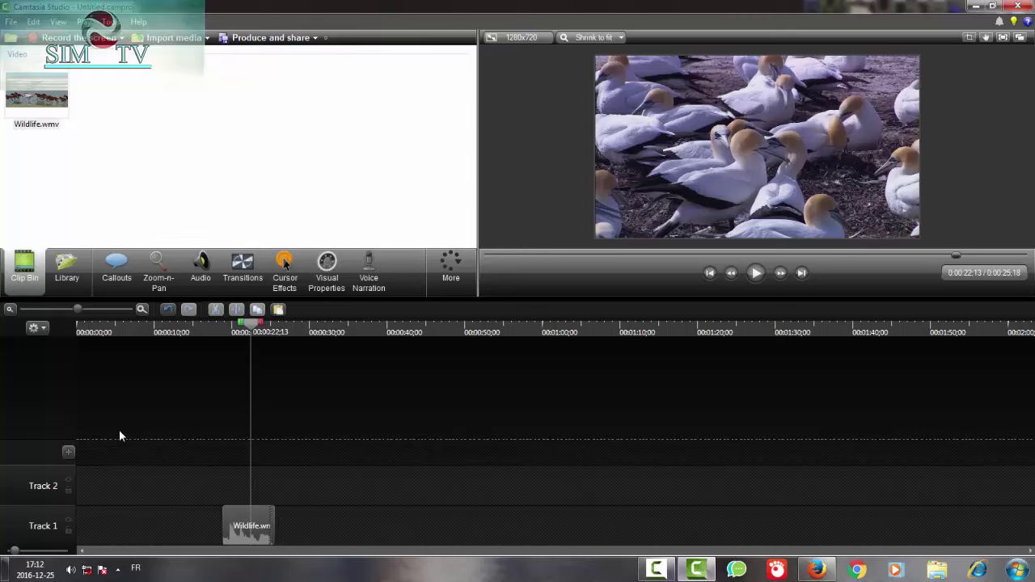
# Select the remaining clip and play it from 0:00:18;26 to its end, then replay the timeline from the beginning and pause at 0:00:02;27
pyautogui.hotkey('ctrl', 'a')
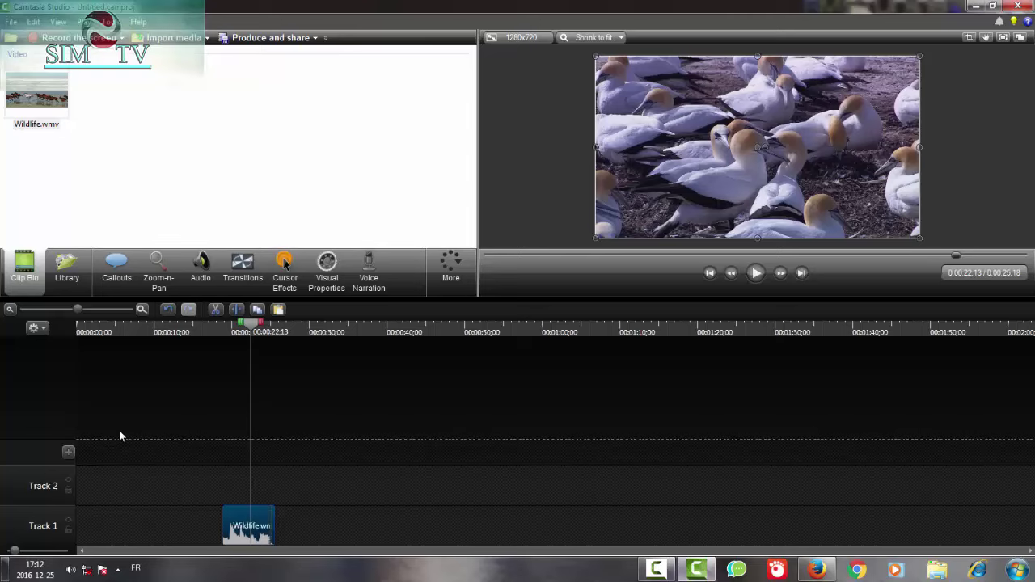
pyautogui.press(',')
pyautogui.press(',')
pyautogui.press(',')
pyautogui.press(',')
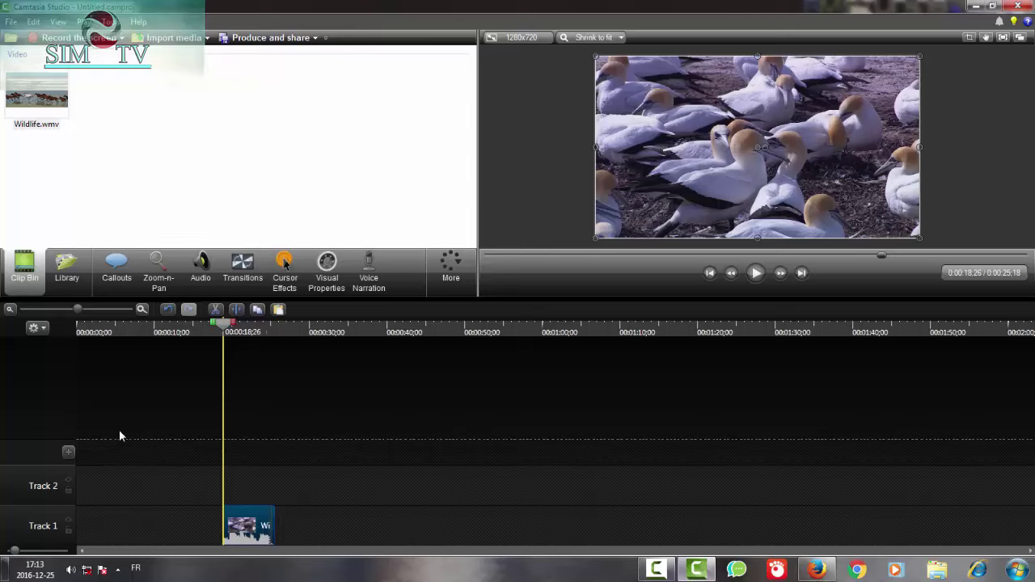
pyautogui.press('space')
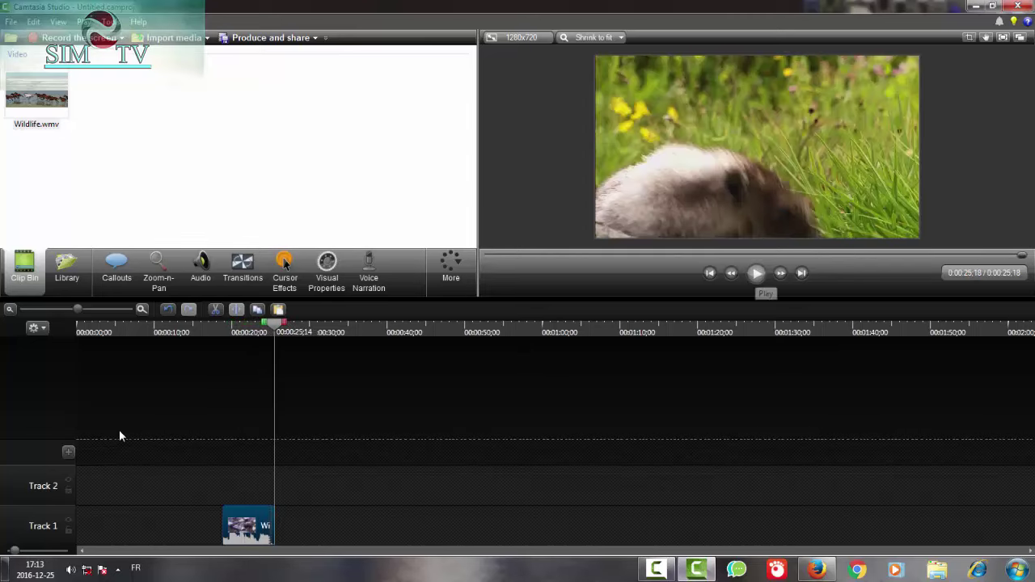
pyautogui.press('space')
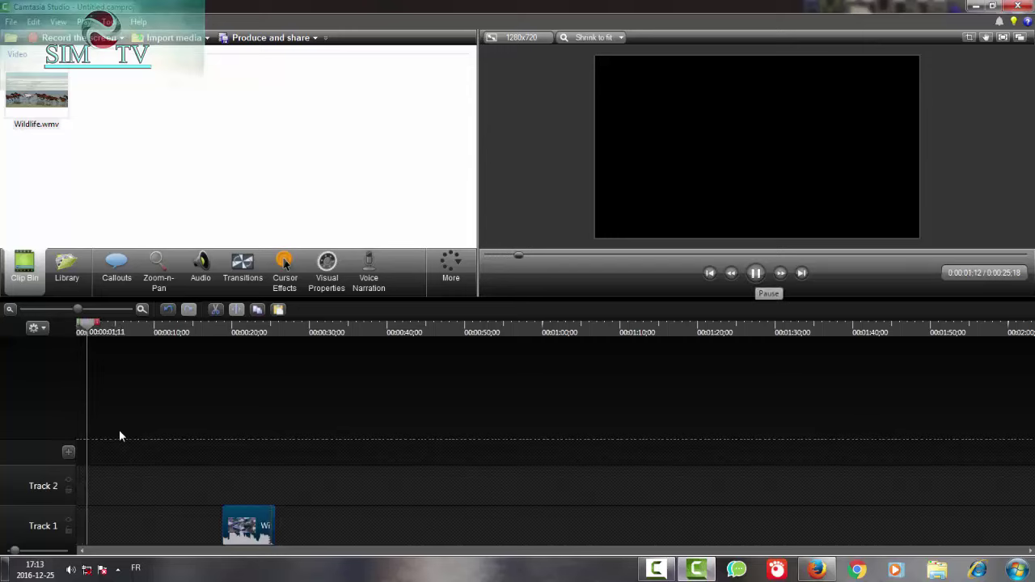
pyautogui.press('space')
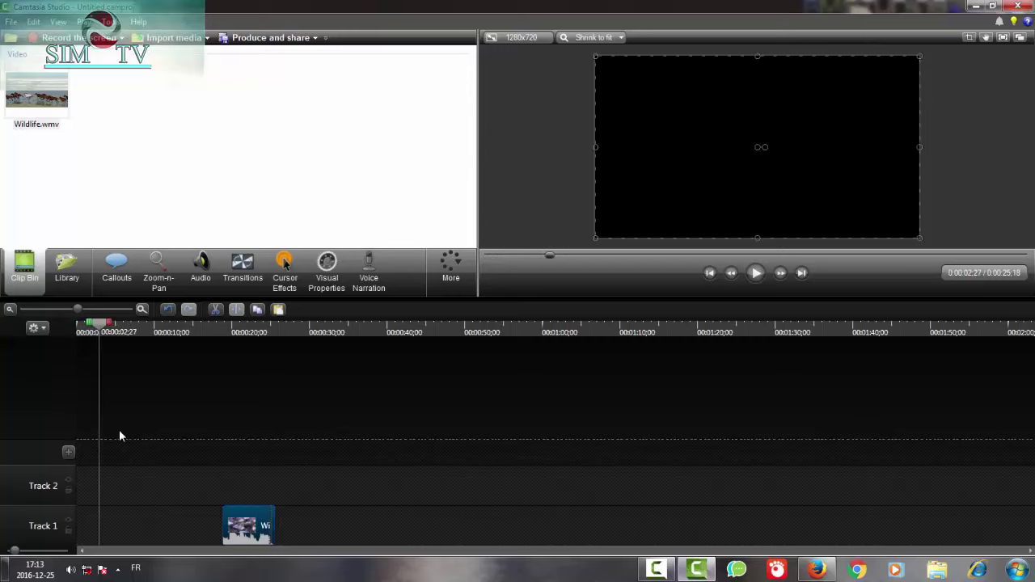
# Move the playhead to 0:00:23;09 and cut the range from there to the clip's end at 0:00:25;18
pyautogui.hotkey('ctrl', 'Right')
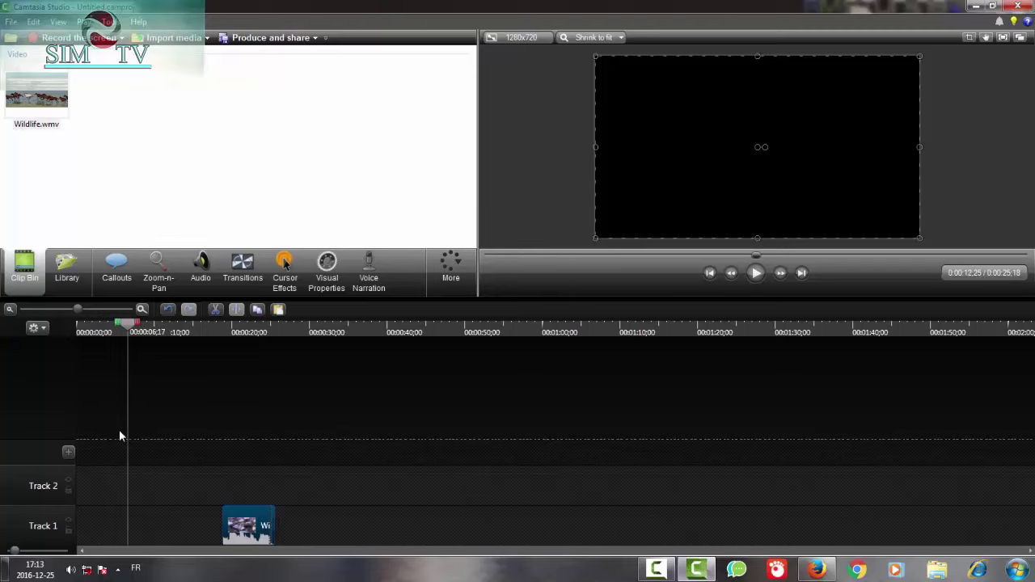
pyautogui.press('Right')
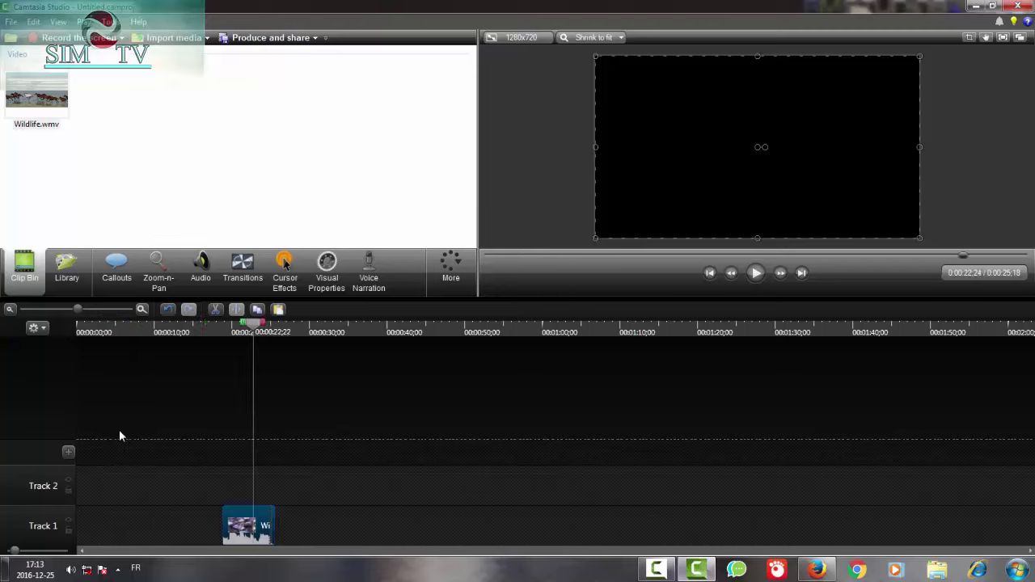
pyautogui.press('Right')
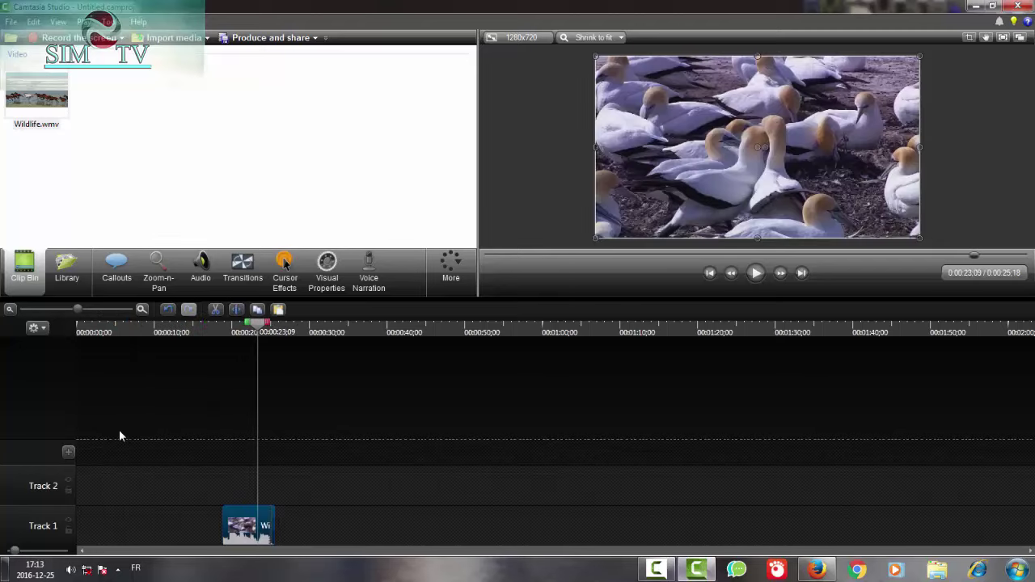
pyautogui.hotkey('ctrl', 'shift', 'Right')
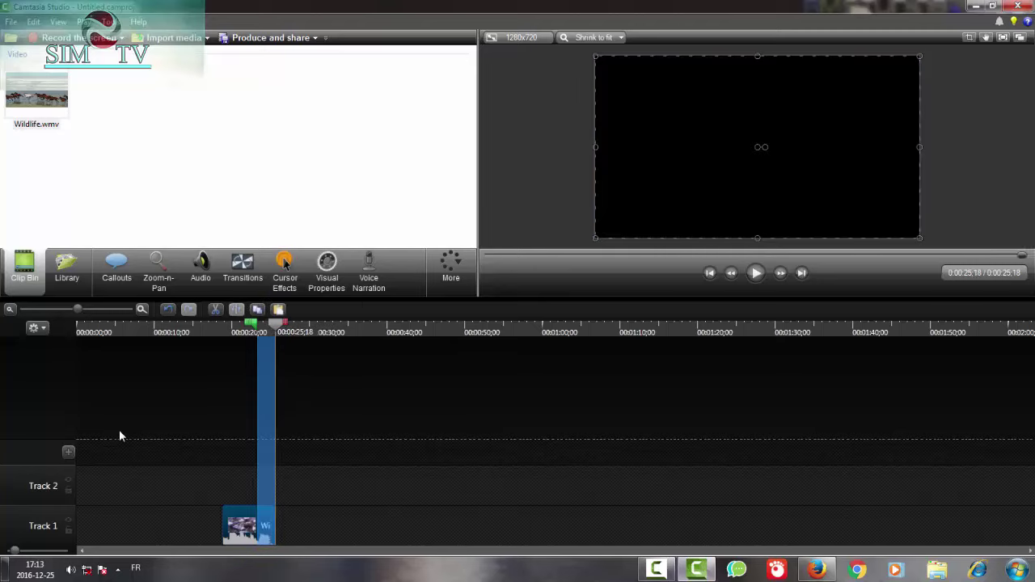
pyautogui.hotkey('ctrl', 'x')
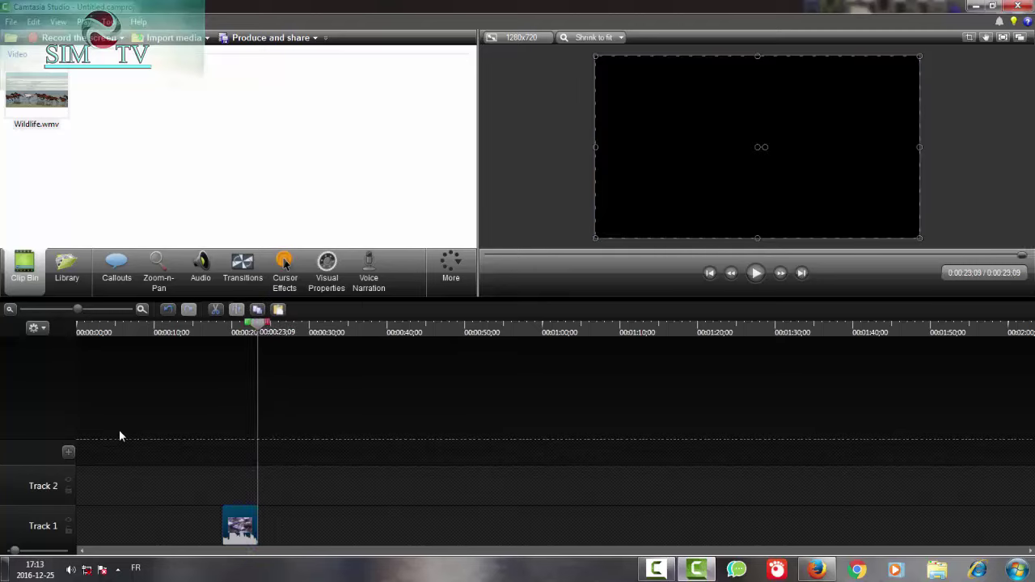
# Move the shortened clip to the start of Track 1, play it through and return the playhead to 0:00:00;00
pyautogui.hotkey('ctrl', 'Left')
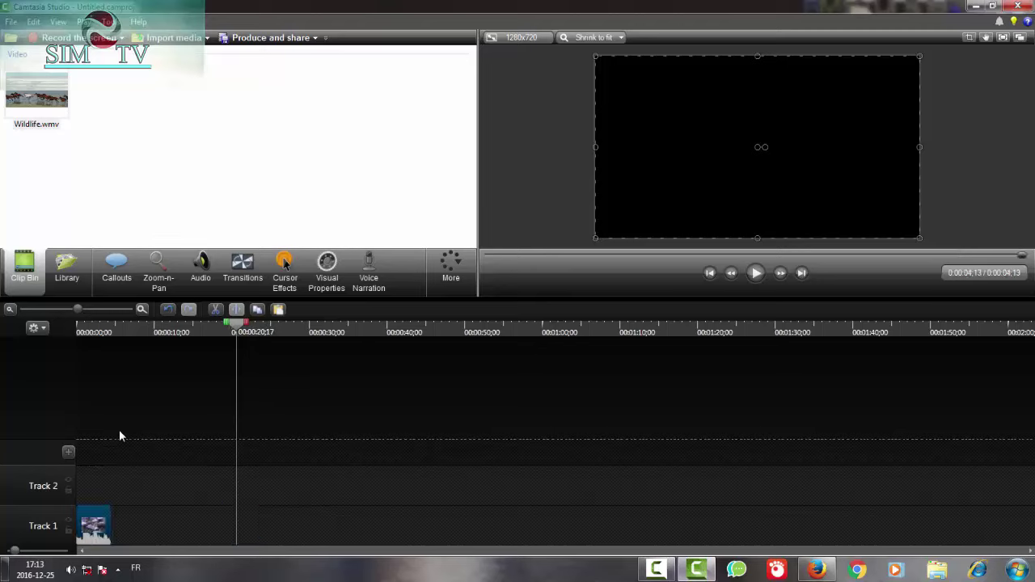
pyautogui.hotkey('ctrl', 'Left')
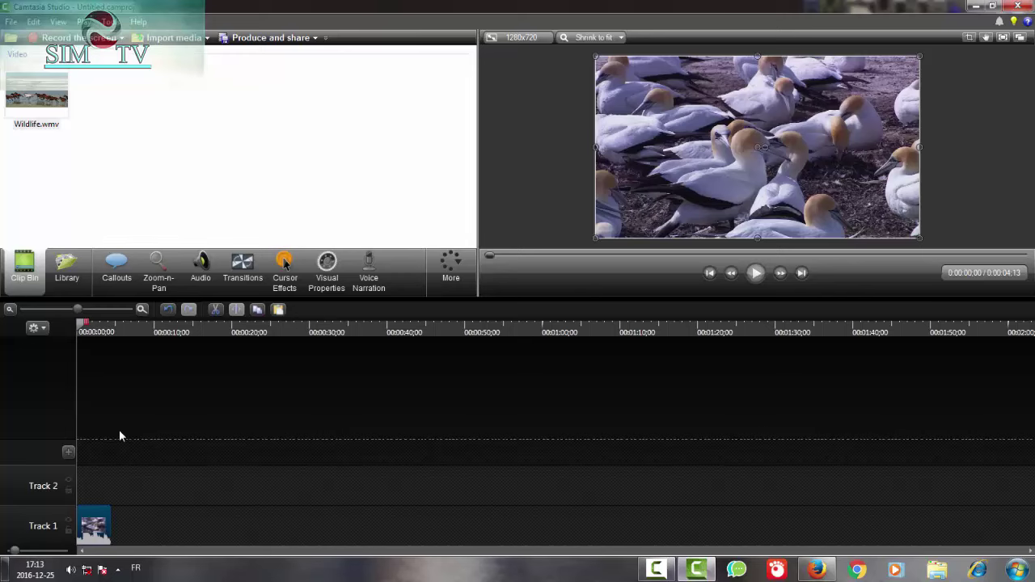
pyautogui.press('space')
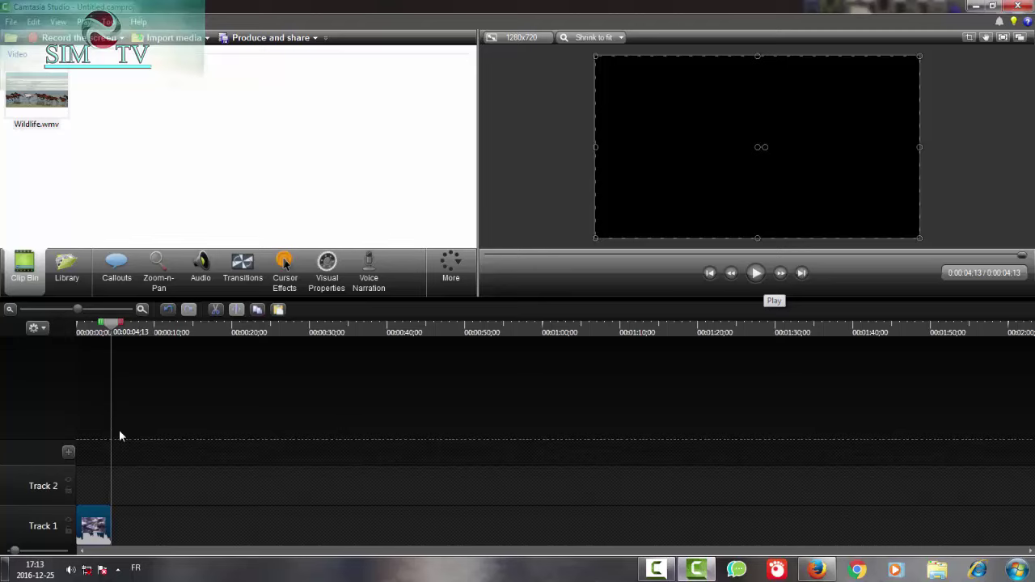
pyautogui.hotkey('ctrl', 'Home')
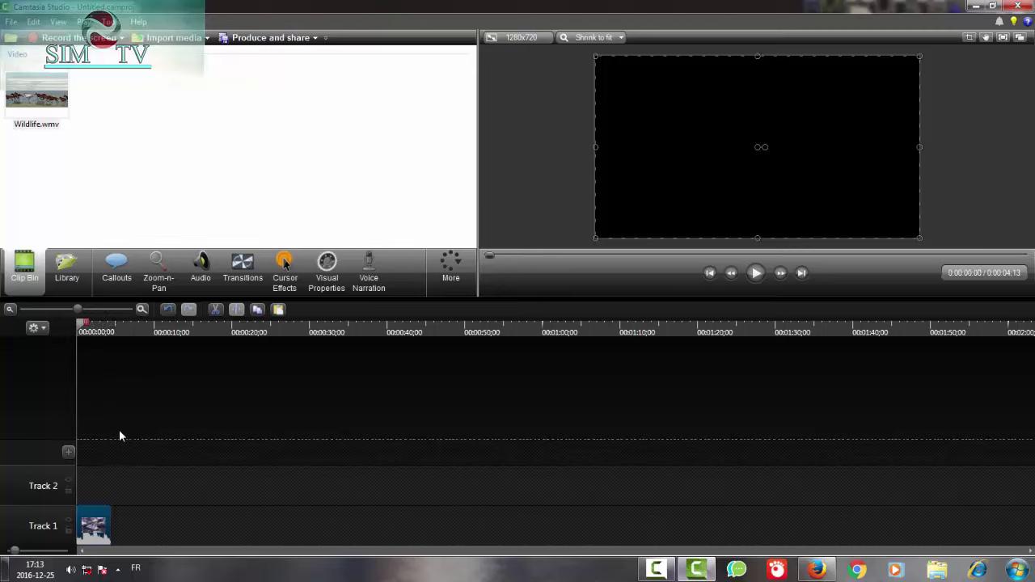
# Delete the shortened clip from Track 1 and place the full Wildlife.wmv at the start of the track
pyautogui.hotkey('ctrl', 'z')
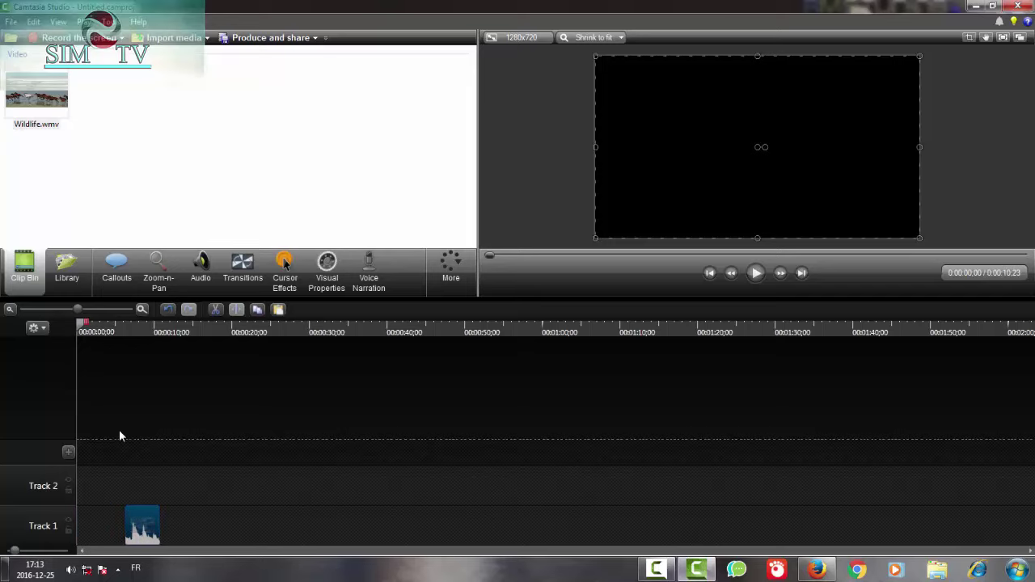
pyautogui.hotkey('shift', 'F10')
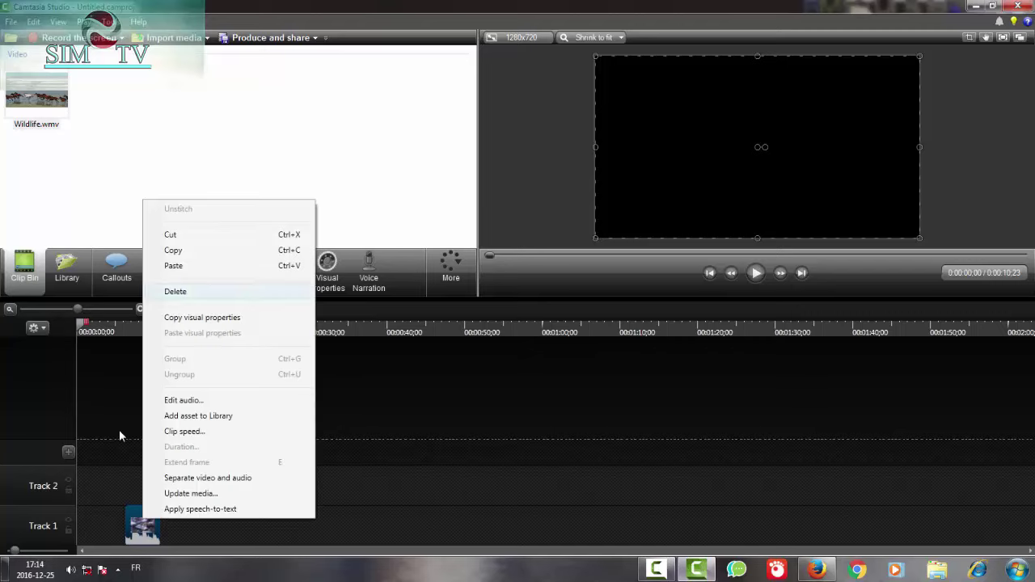
pyautogui.press('Delete')
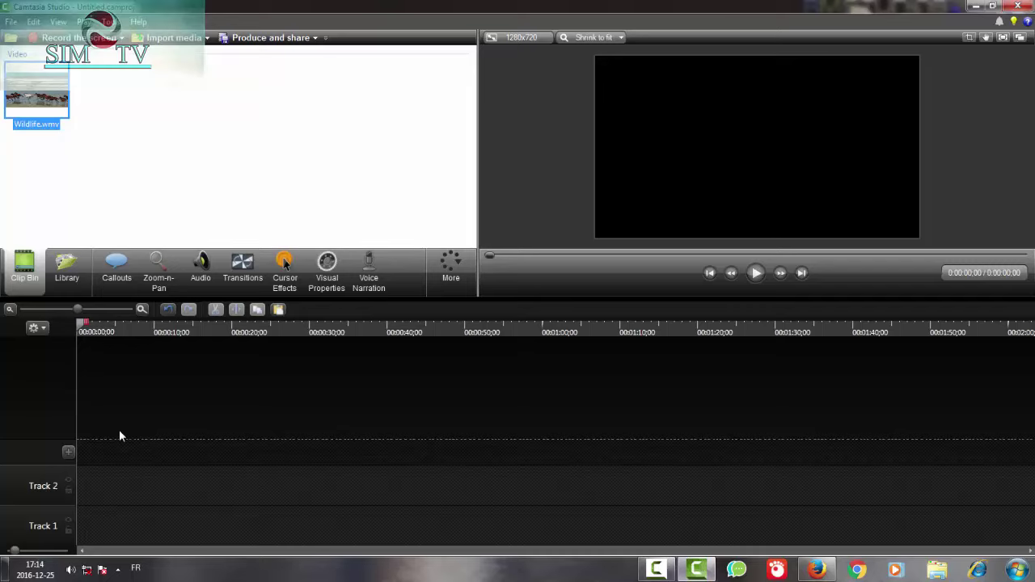
pyautogui.hotkey('ctrl', 'z')
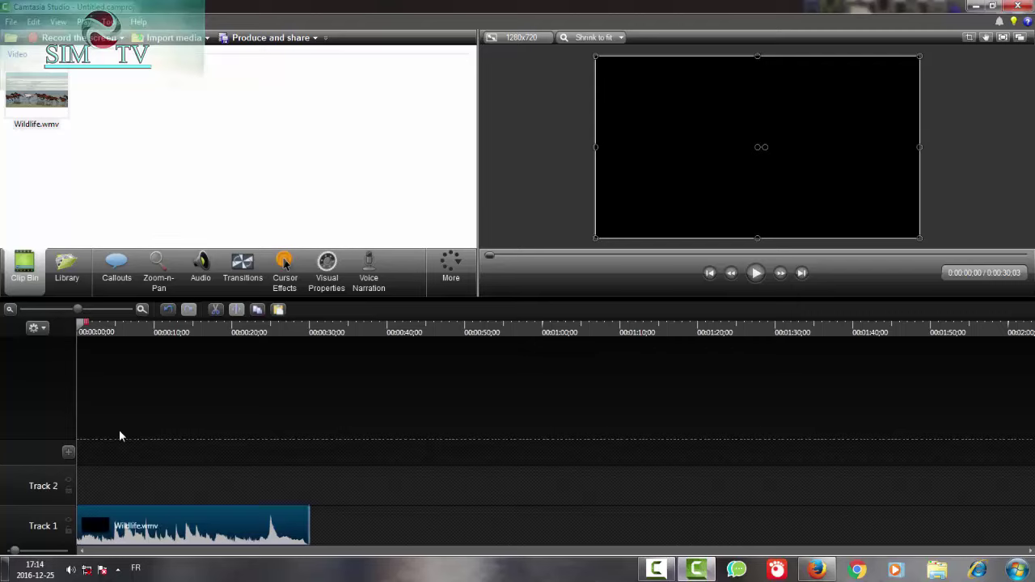
# Trim Wildlife.wmv on Track 1 to run from 0:00:04;25 to 0:00:14;26 and play it through to its end
pyautogui.moveTo(309, 530); pyautogui.dragTo(192, 525)
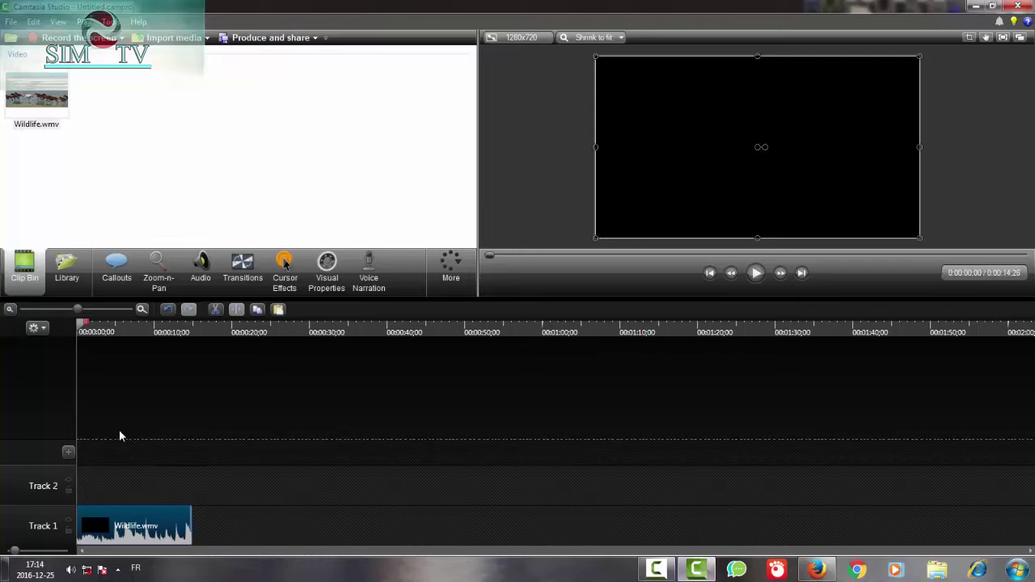
pyautogui.moveTo(78, 526); pyautogui.dragTo(114, 525)
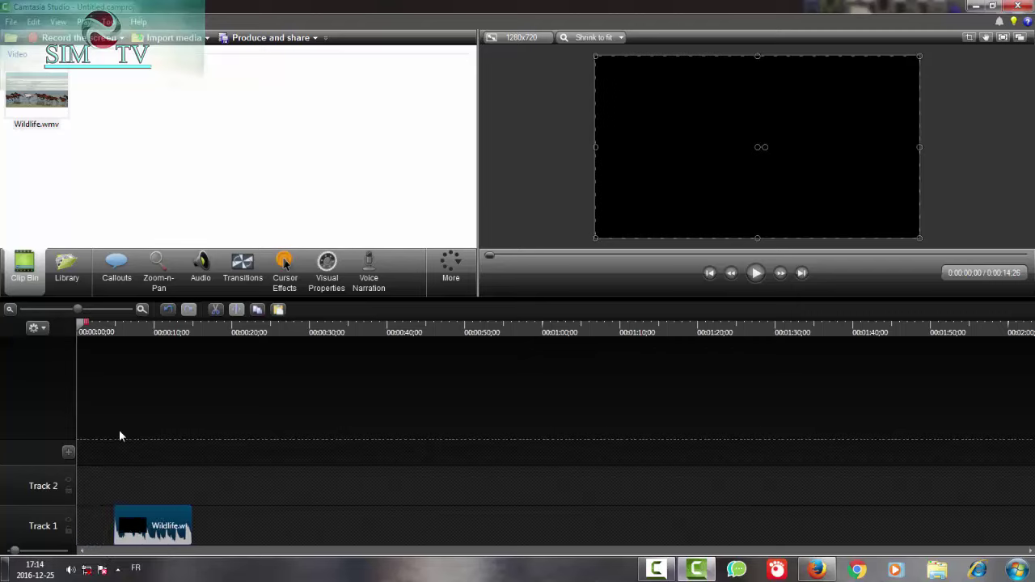
pyautogui.press('space')
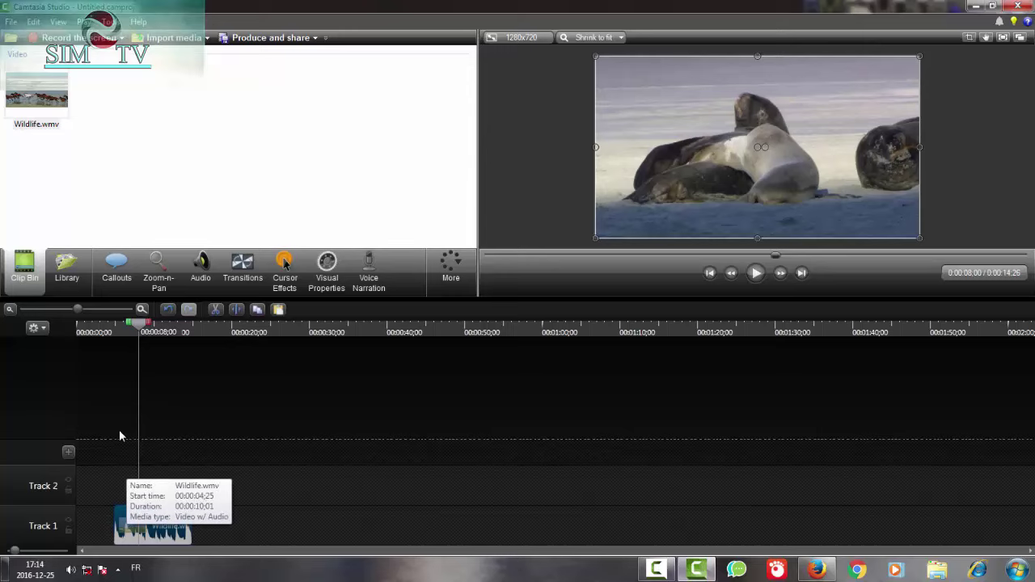
pyautogui.hotkey('ctrl', ',')
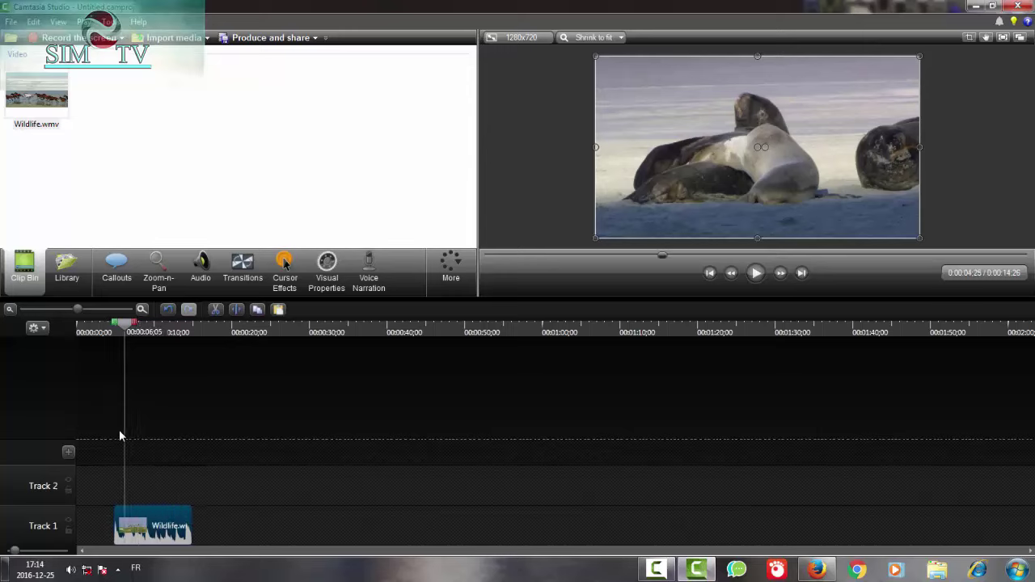
pyautogui.press('space')
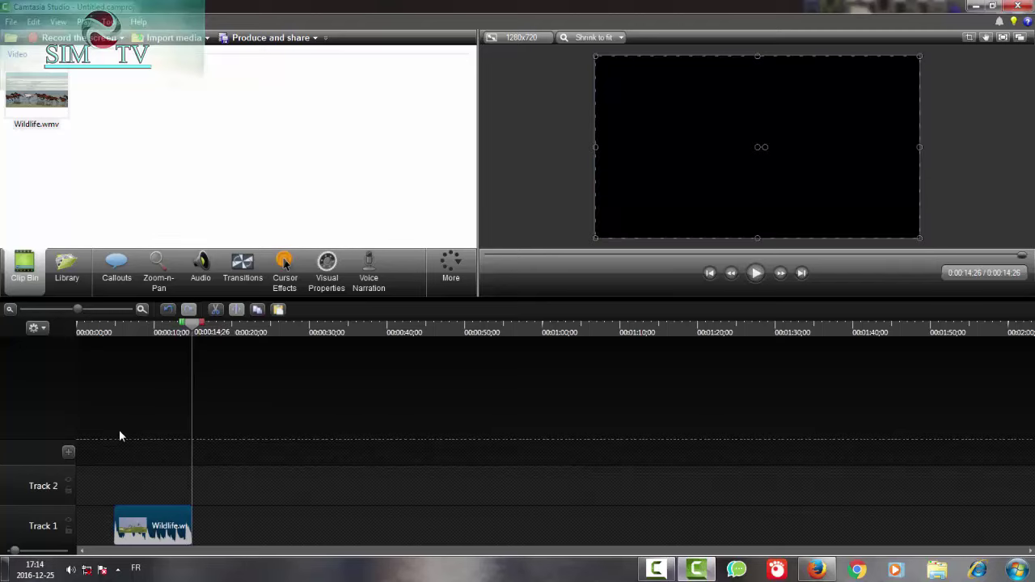
# Trim the clip's end back to 0:00:09;14, preview the shortened clip and return the playhead to 0:00:00;00
pyautogui.moveTo(191, 526); pyautogui.dragTo(149, 526)
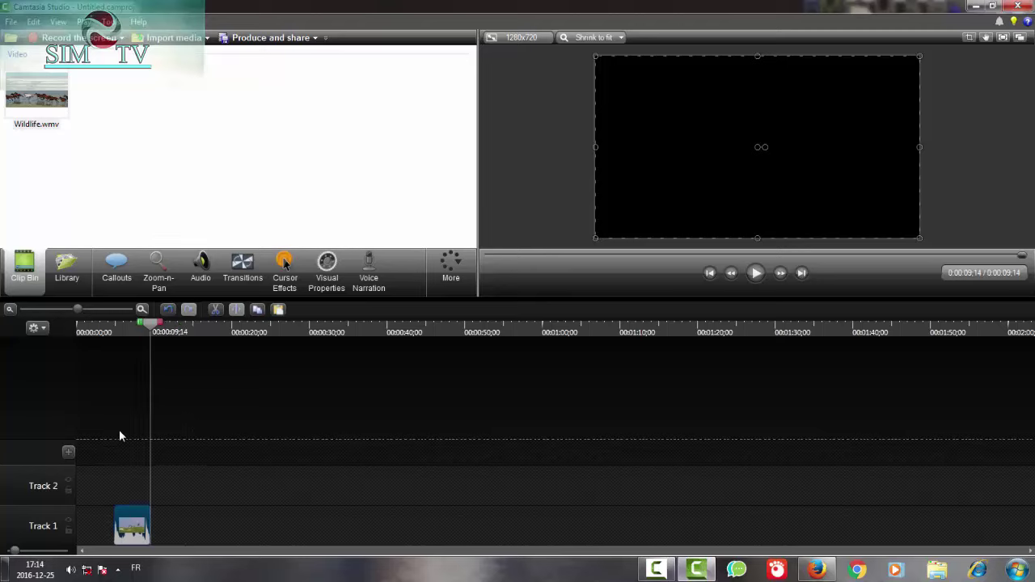
pyautogui.hotkey('ctrl', 'Left')
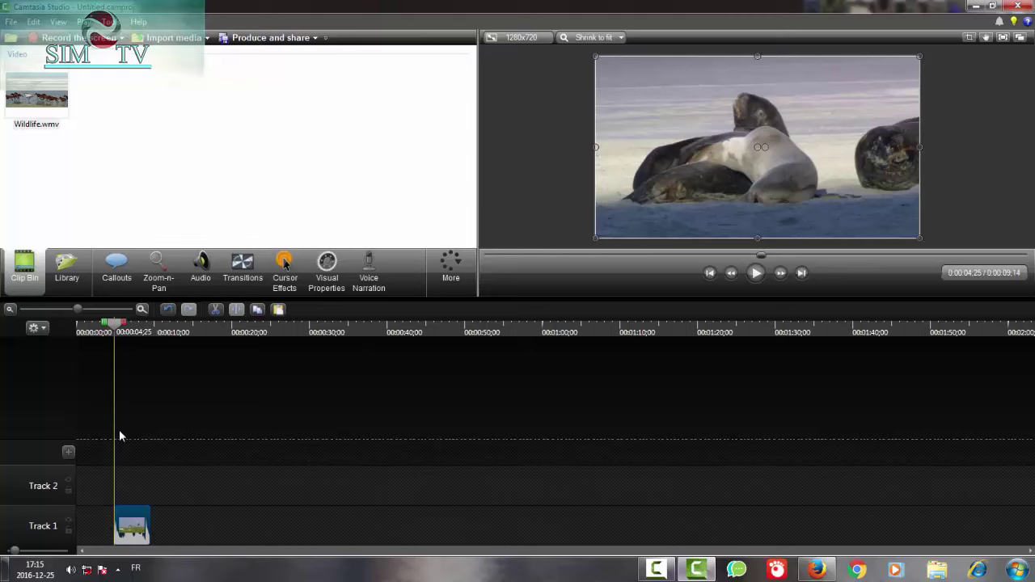
pyautogui.click(119, 437)
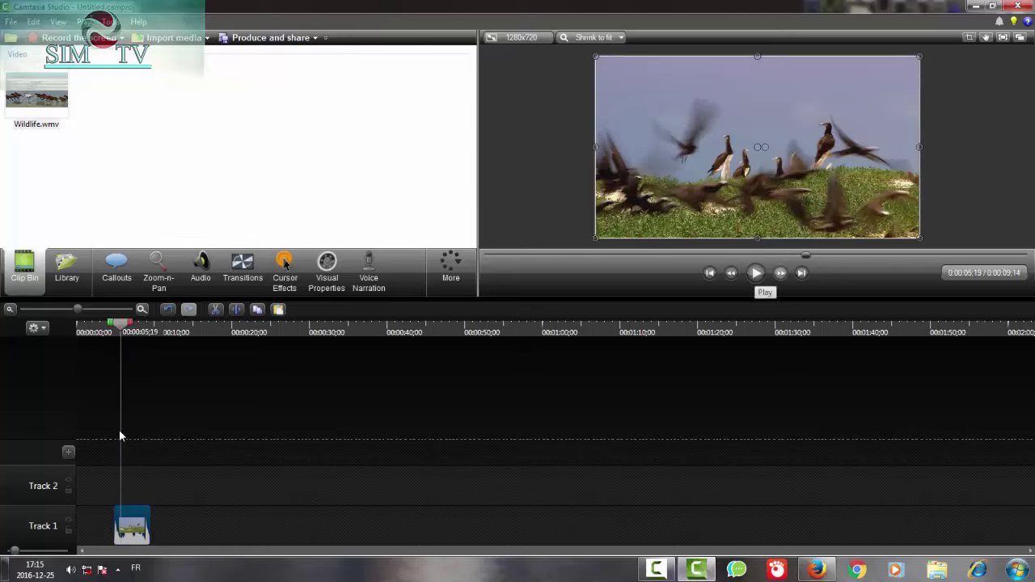
pyautogui.moveTo(805, 256); pyautogui.dragTo(799, 256)
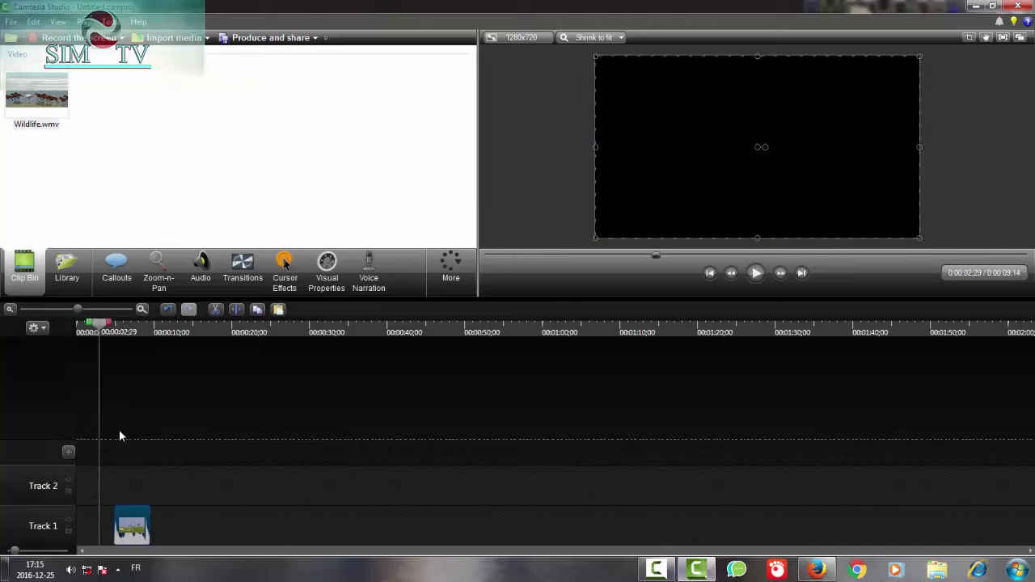
pyautogui.hotkey('ctrl', 'Home')
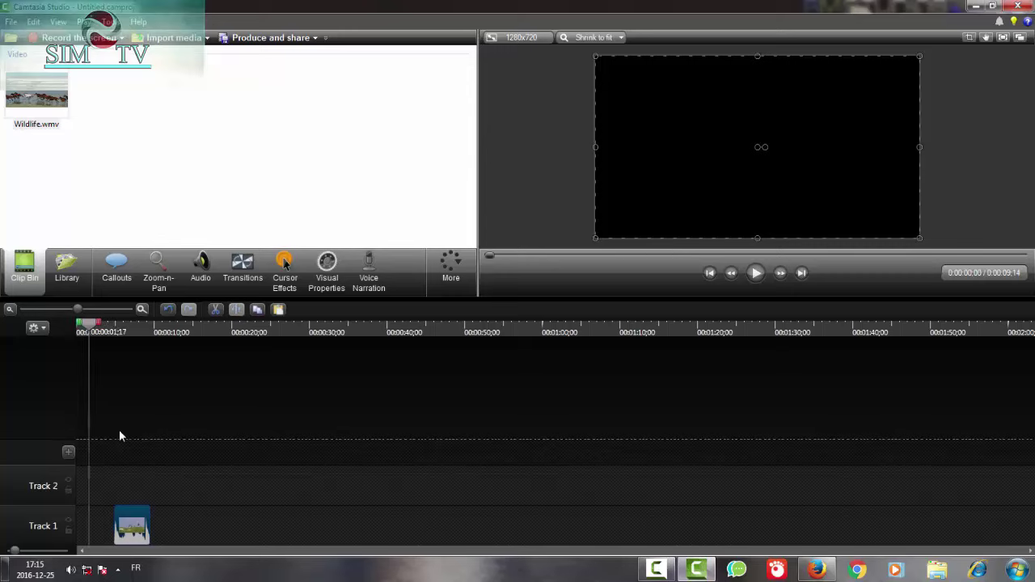
# Move the trimmed clip to the start of Track 1 and play it to its end at 0:00:04;19
pyautogui.hotkey('ctrl', 'z')
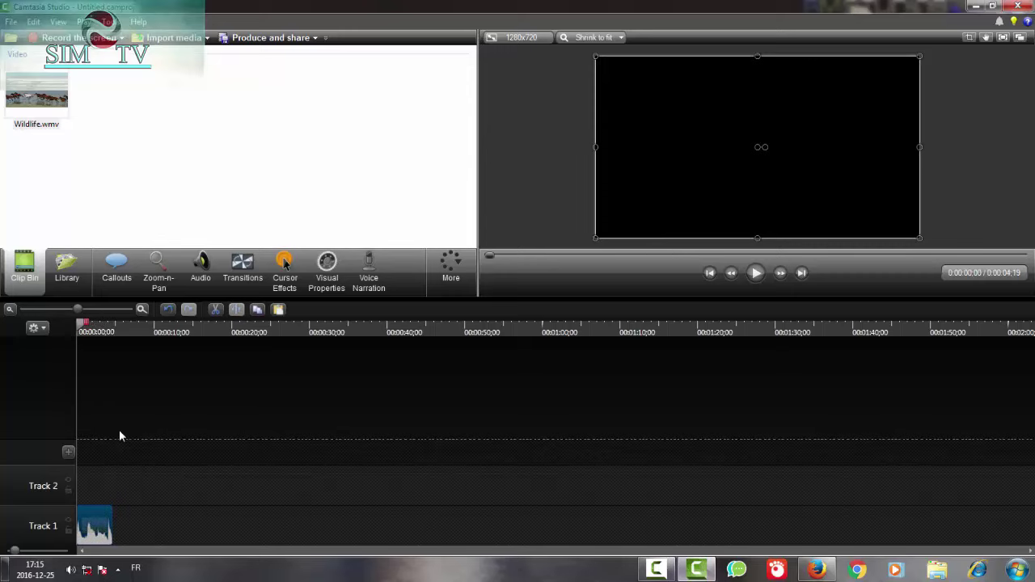
pyautogui.press('space')
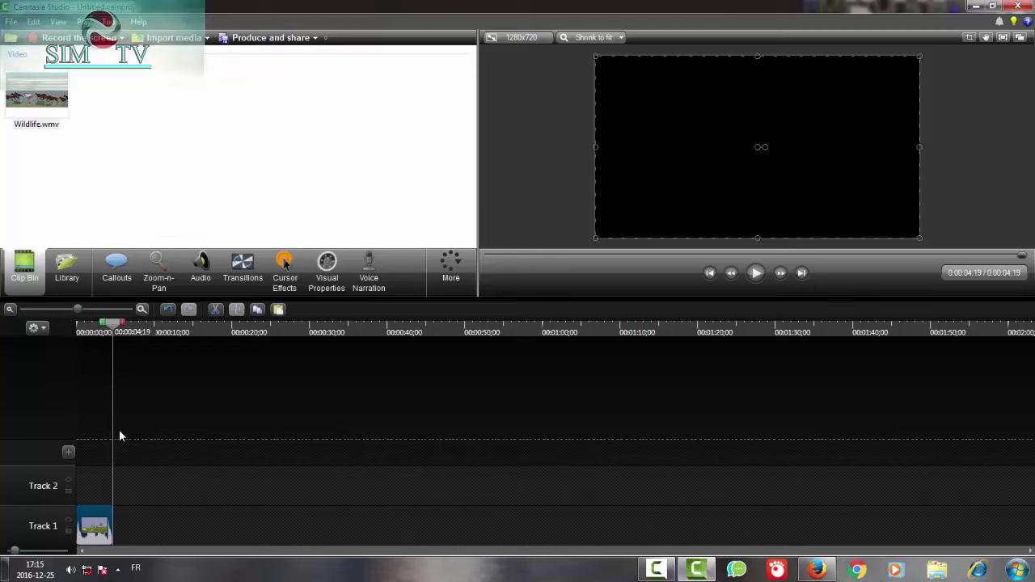
# Try to cut the empty timeline range from 0:00:04;19 to 0:00:25;16, and return the playhead to 0:00:00;00
pyautogui.moveTo(120, 322); pyautogui.dragTo(281, 323)
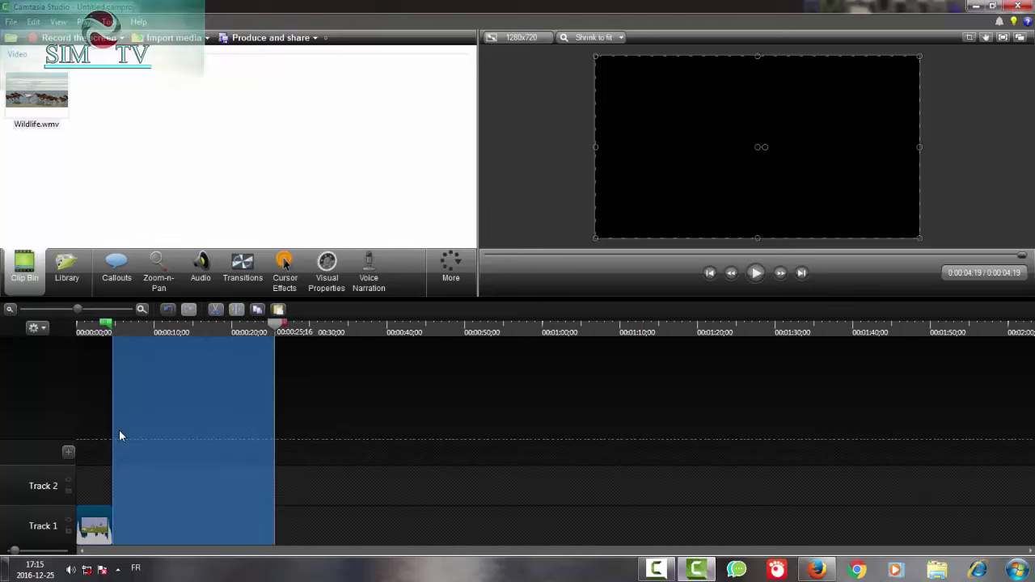
pyautogui.hotkey('ctrl', 'x')
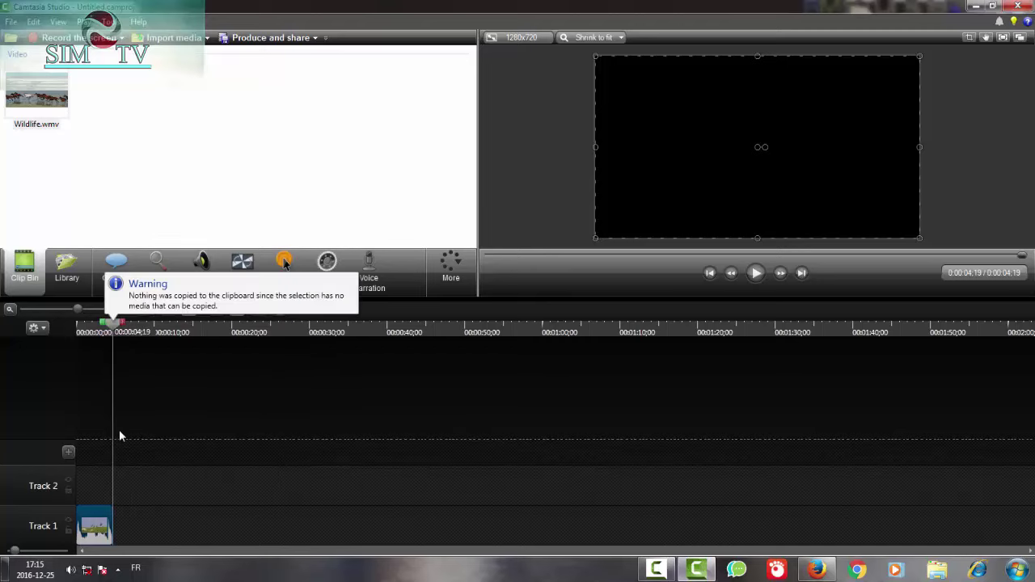
pyautogui.moveTo(1022, 254); pyautogui.dragTo(543, 255)
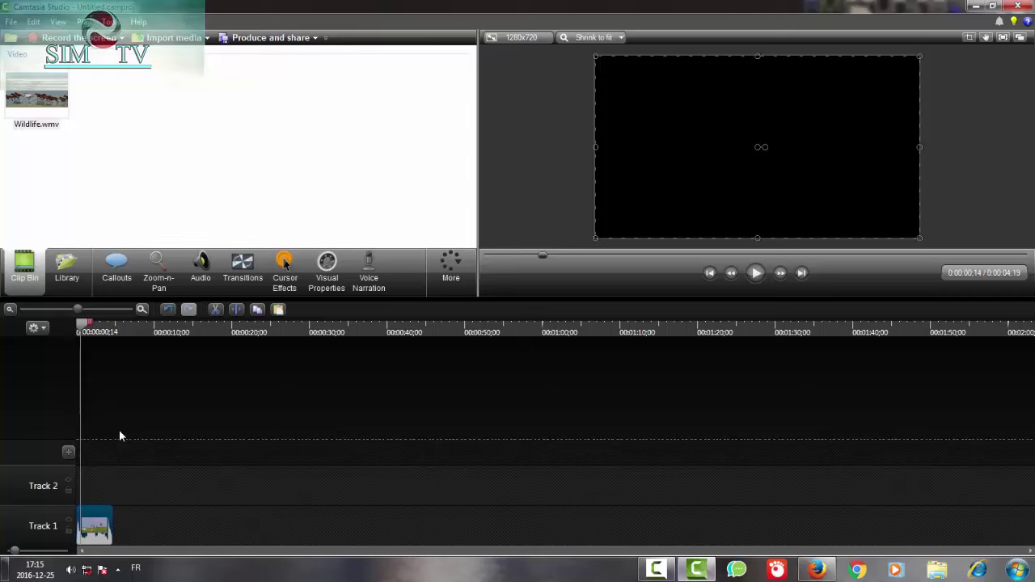
pyautogui.hotkey('ctrl', 'Home')
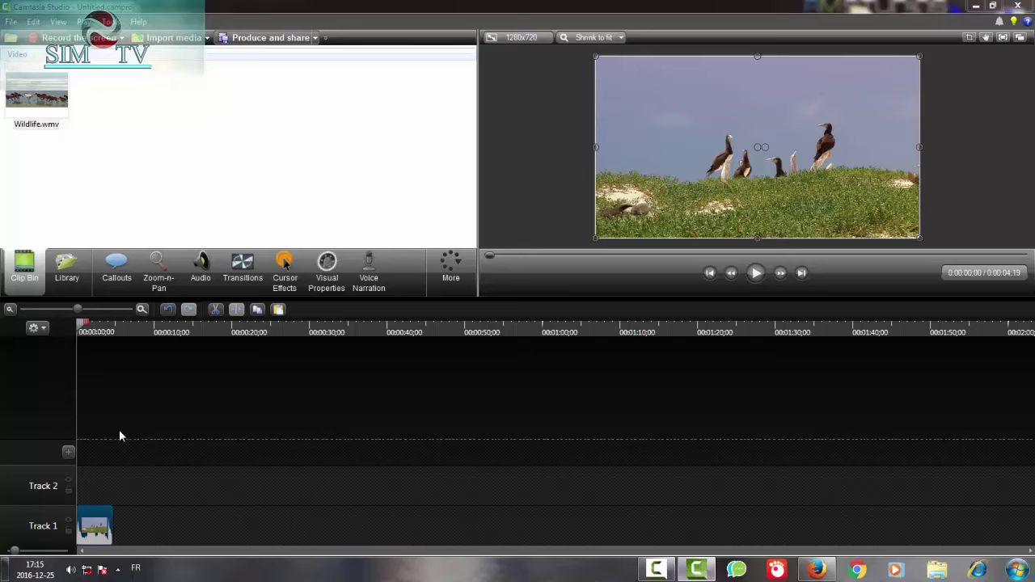
# Start producing the video with the Custom production settings preset and continue to the file format choice
pyautogui.hotkey('ctrl', 'p')
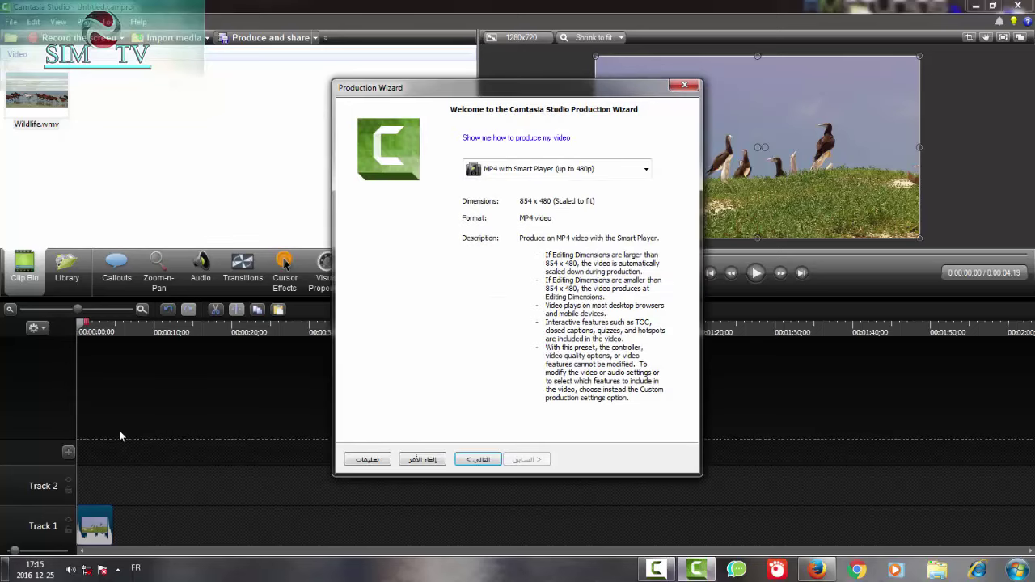
pyautogui.hotkey('alt', 'Down')
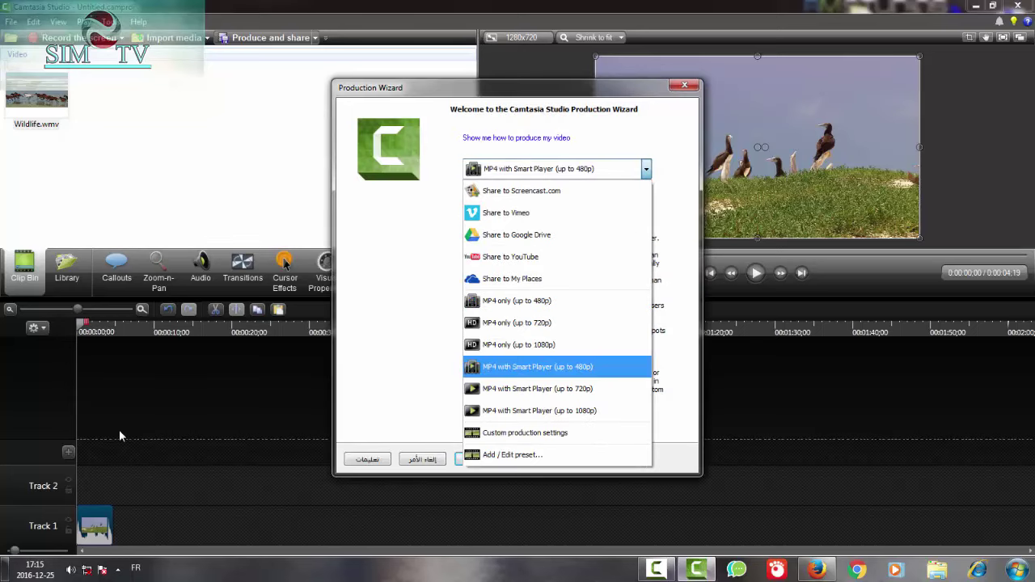
pyautogui.press('Home')
pyautogui.press('Down')
pyautogui.press('Down')
pyautogui.press('Down')
pyautogui.press('Down')
pyautogui.press('Down')
pyautogui.press('Down')
pyautogui.press('Down')
pyautogui.press('Down')
pyautogui.press('Down')
pyautogui.press('Down')
pyautogui.press('Down')
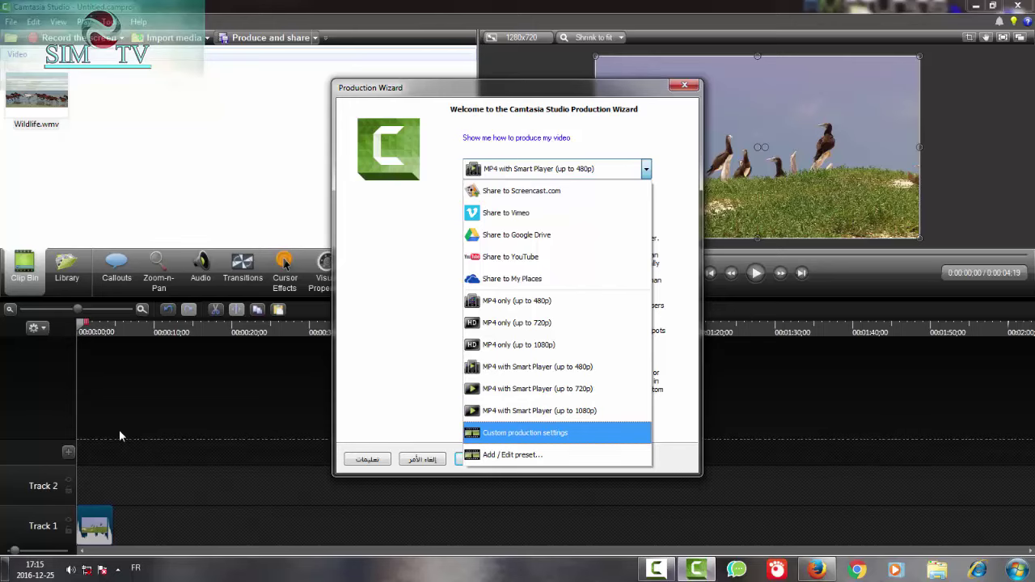
pyautogui.press('Return')
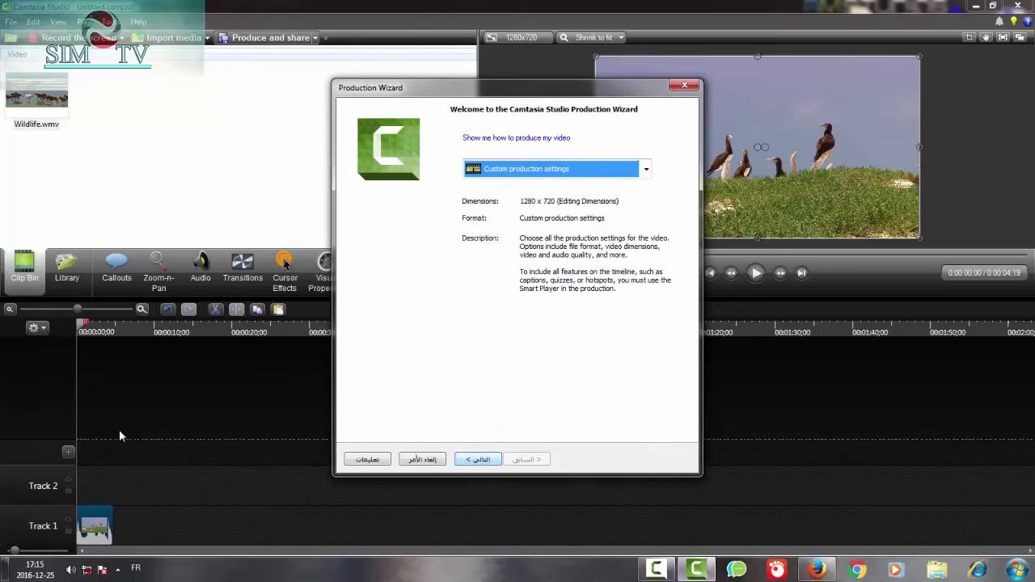
pyautogui.press('Return')
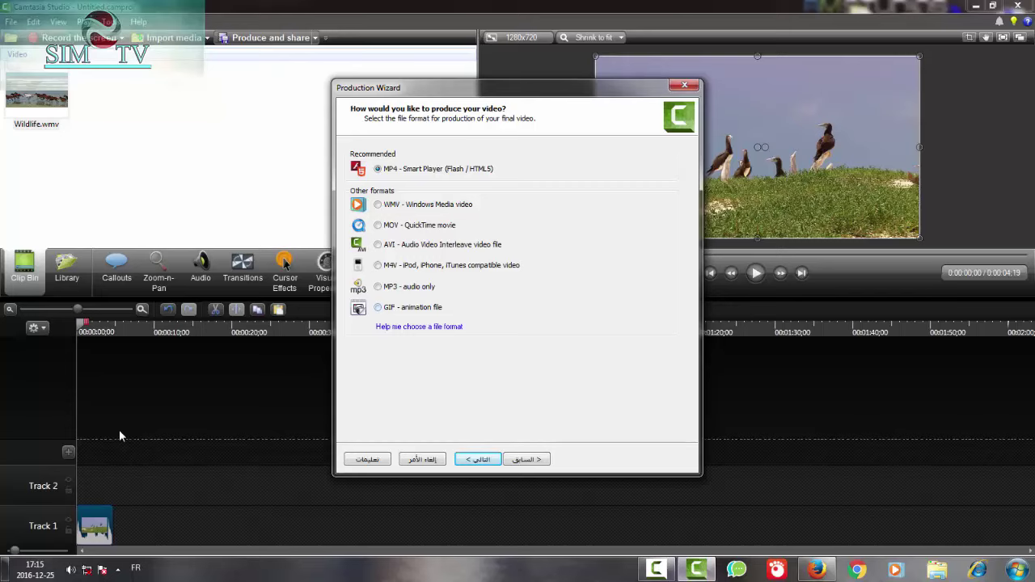
# Choose GIF - animation file as the format and accept automatic colors and frame rate with Loop indefinitely
pyautogui.press('Up')
pyautogui.press('Return')
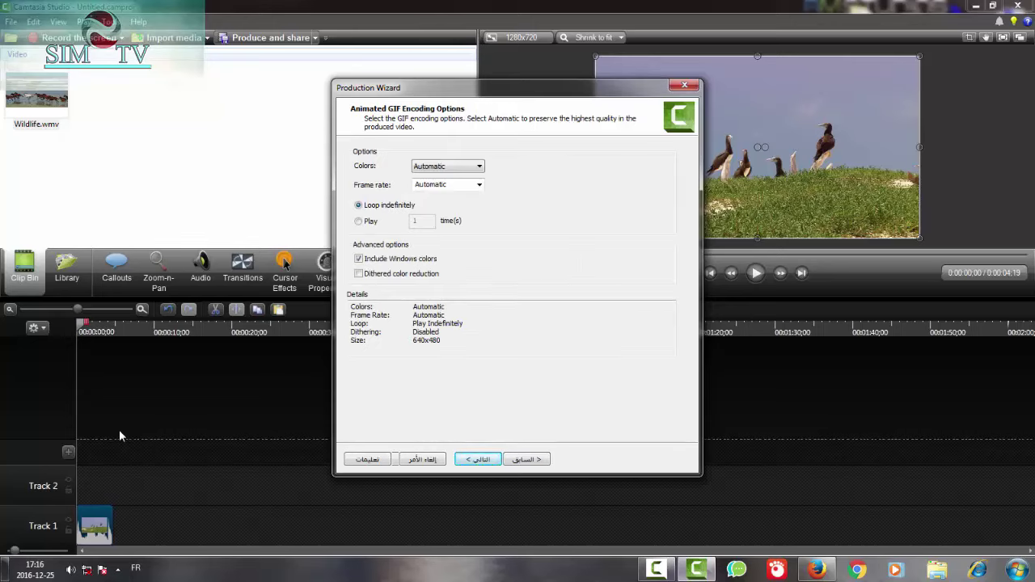
pyautogui.press('Down')
pyautogui.hotkey('alt', 'l')
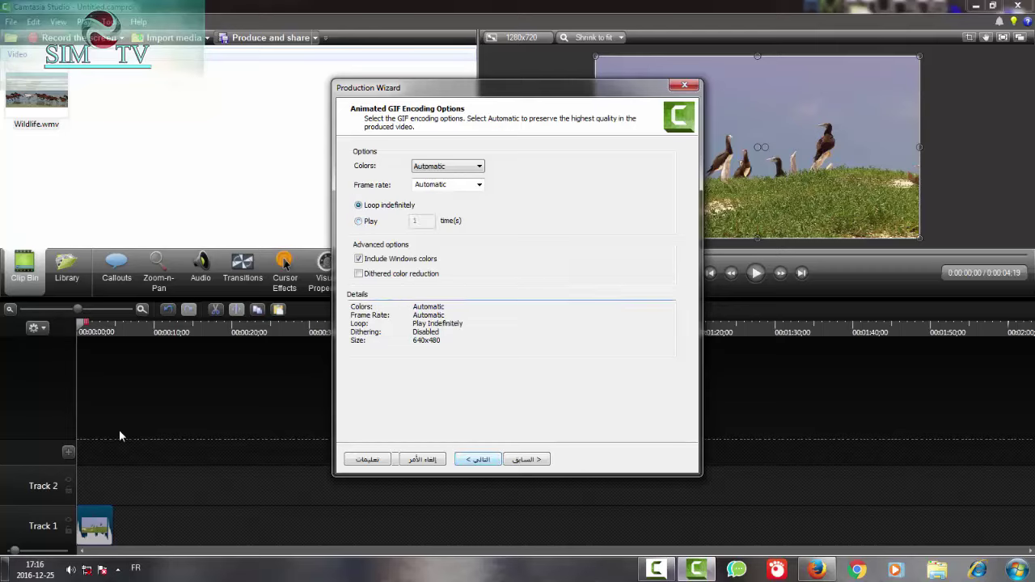
pyautogui.press('Return')
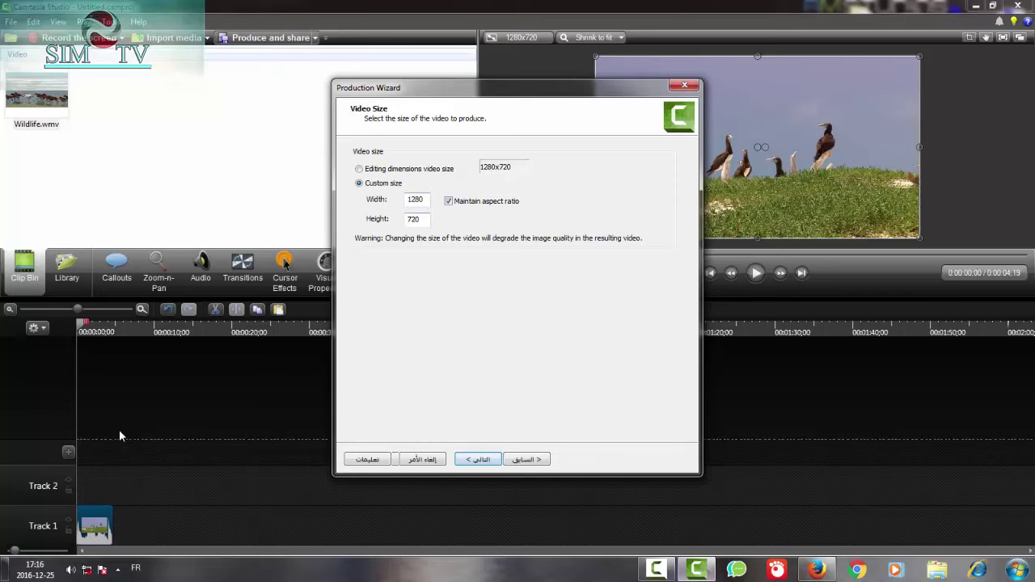
# Set the video size to a custom 1280 x 720 with the aspect ratio maintained, and continue to the video options
pyautogui.hotkey('alt', 'e')
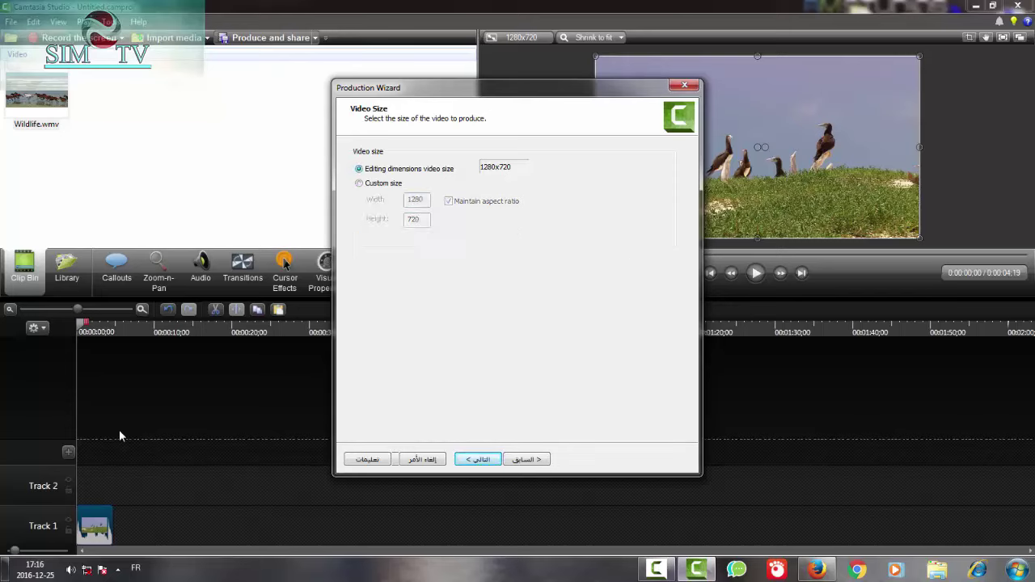
pyautogui.hotkey('alt', 'c')
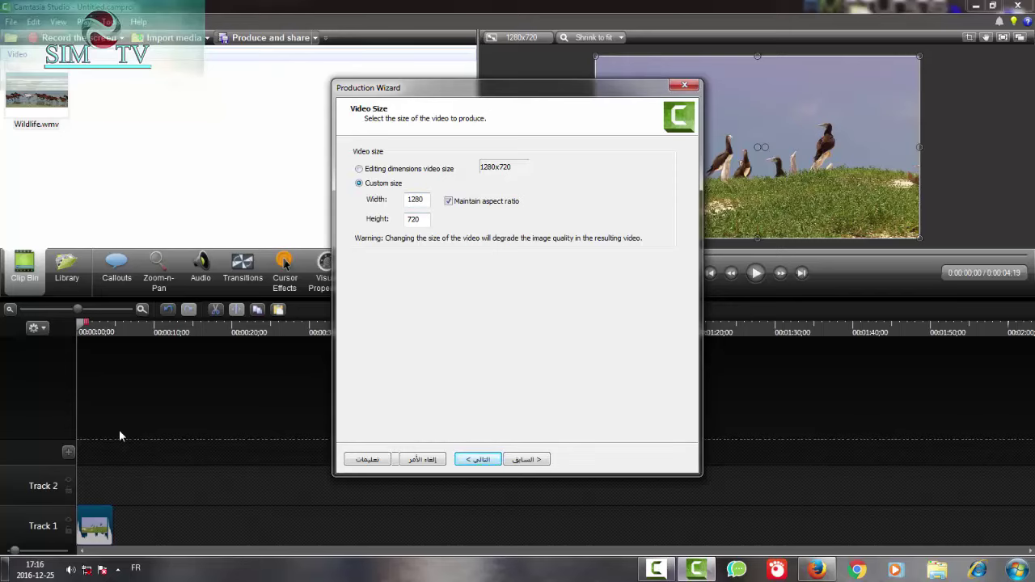
pyautogui.press('Return')
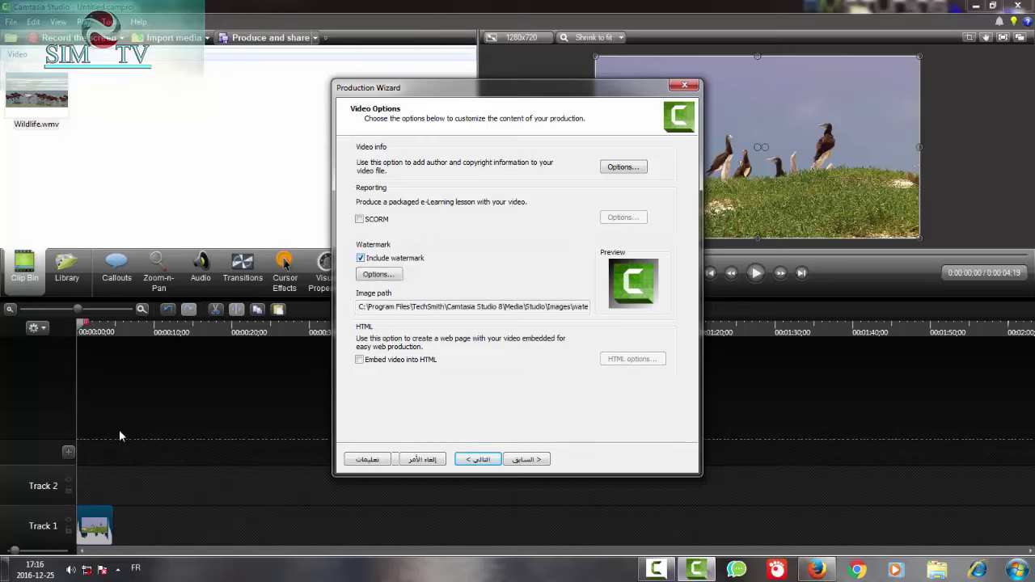
# Exclude the watermark, close the video info options without changes and continue to the output settings
pyautogui.click(360, 258)
pyautogui.press('space')
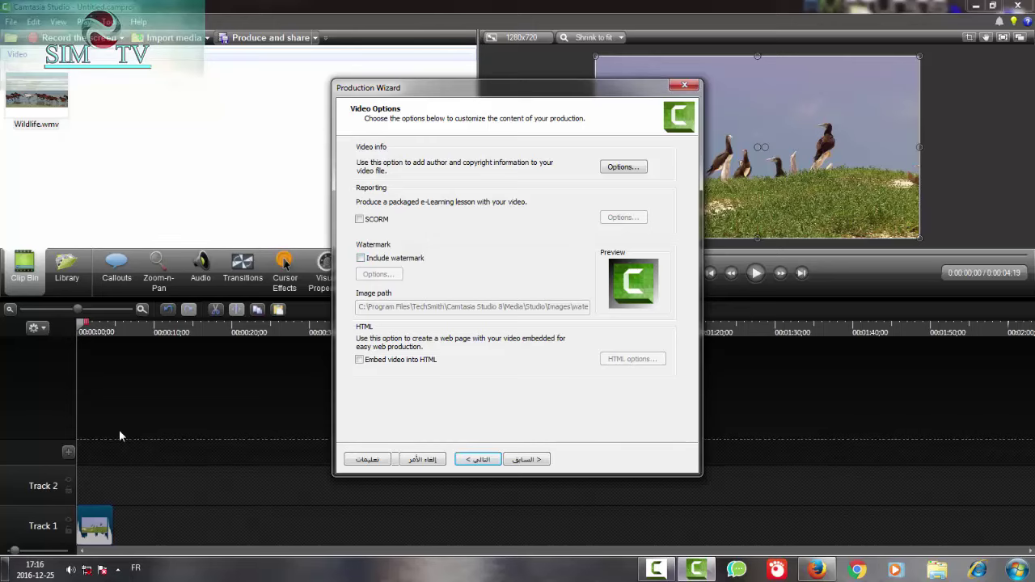
pyautogui.press('space')
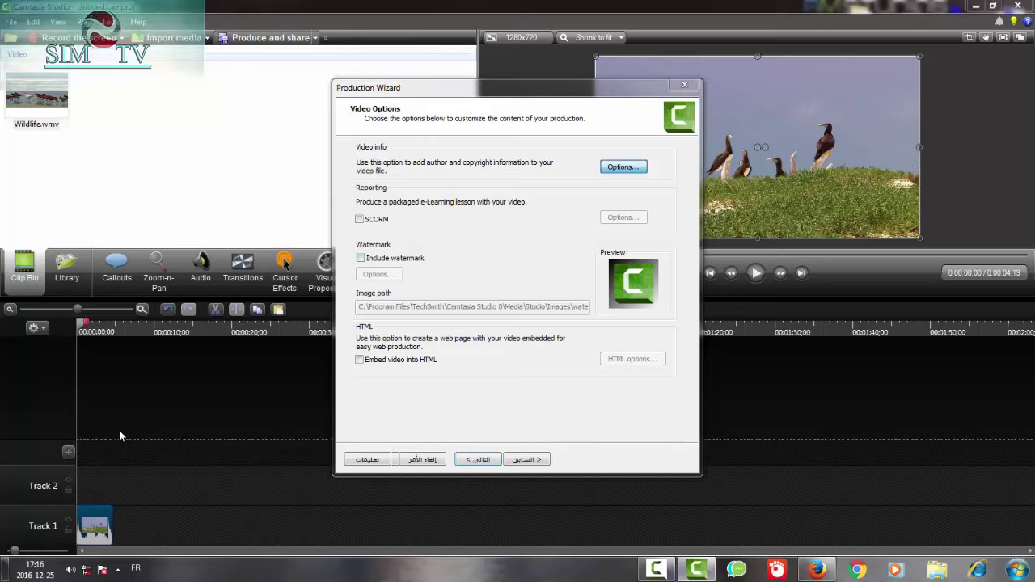
pyautogui.press('Escape')
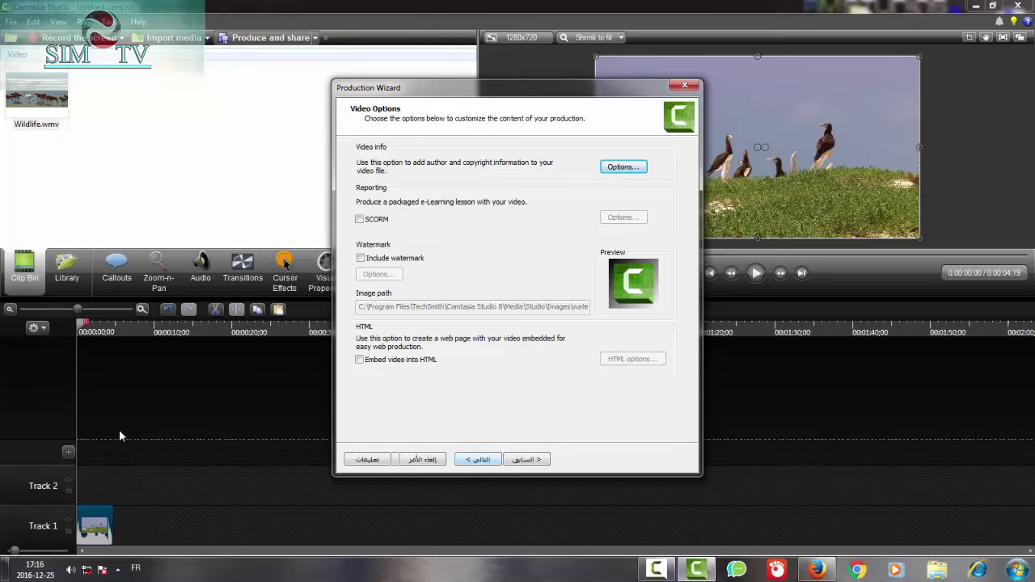
pyautogui.press('Return')
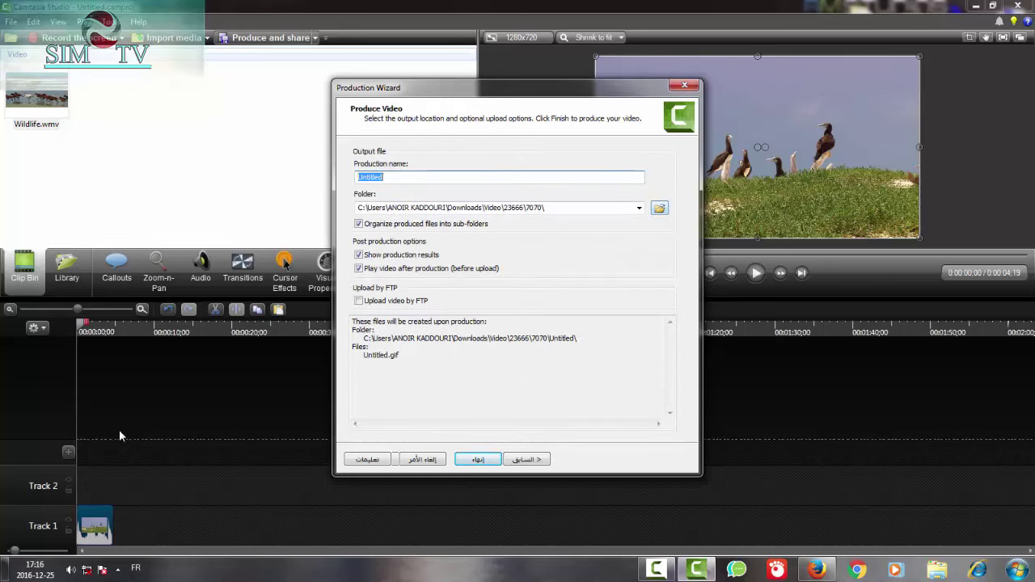
# Keep the 7070 output folder, name the production 789 and start producing the GIF
pyautogui.press('Tab')
pyautogui.press('Tab')
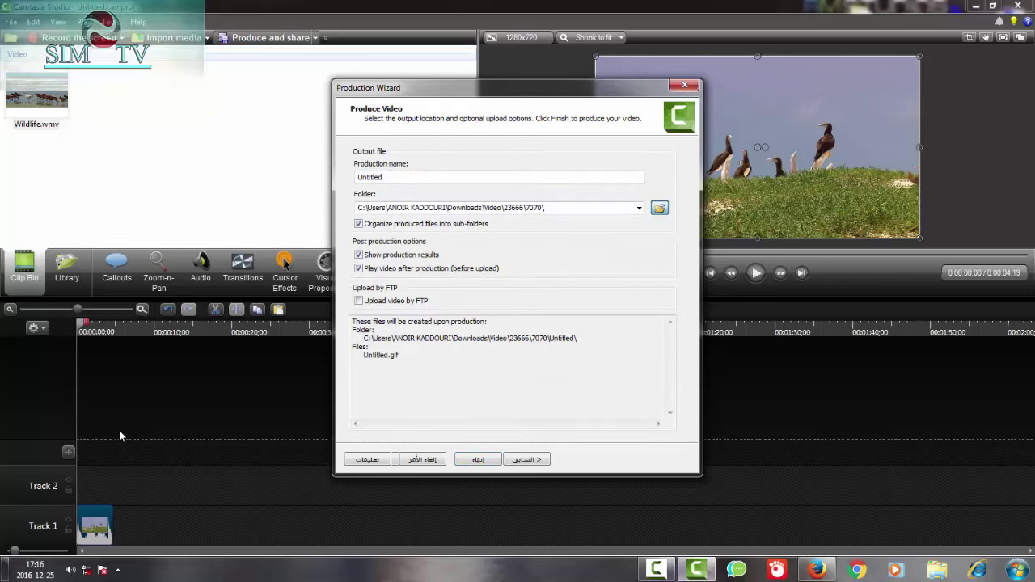
pyautogui.press('Return')
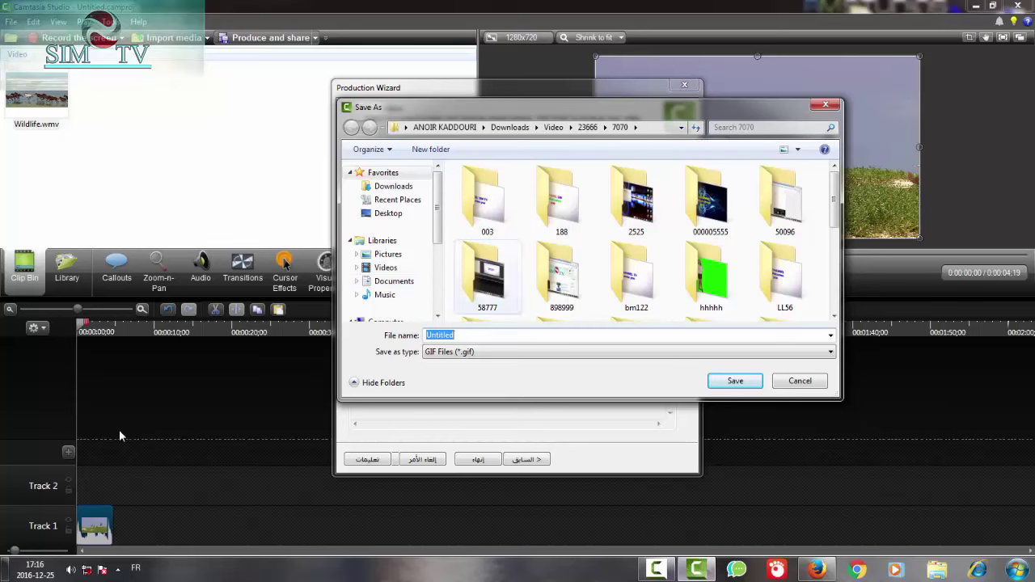
pyautogui.press('Return')
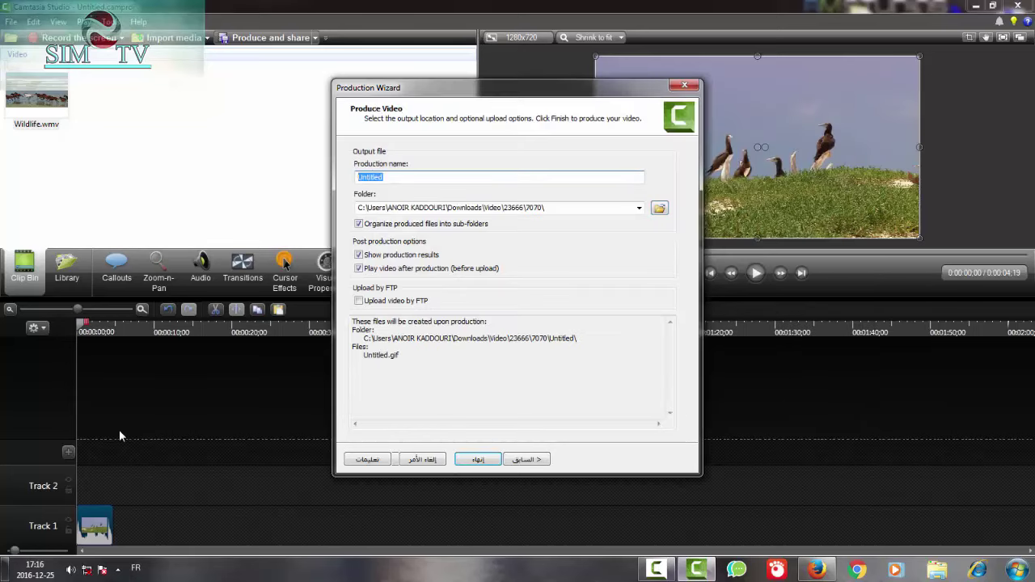
pyautogui.write('789')
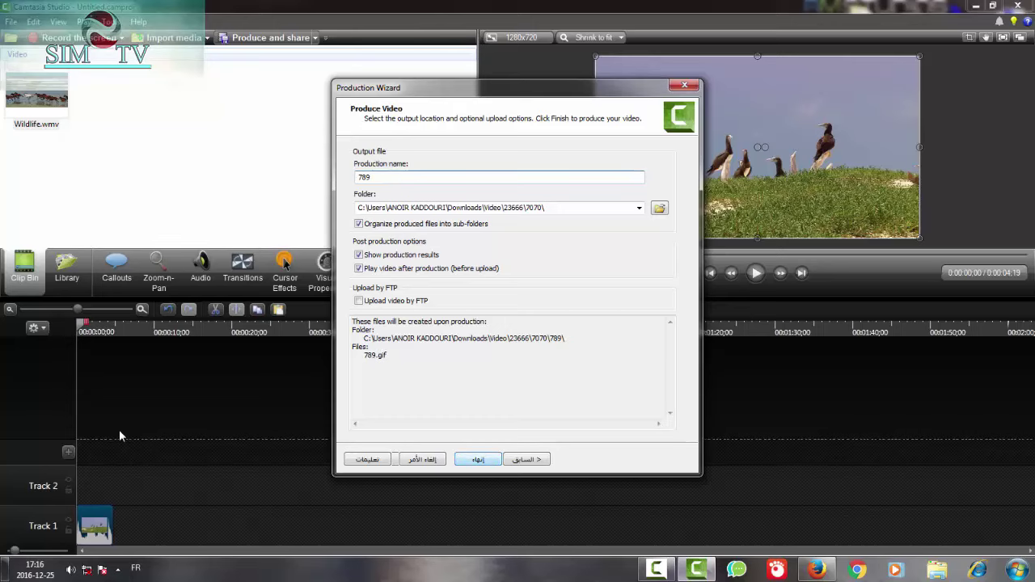
pyautogui.press('Return')
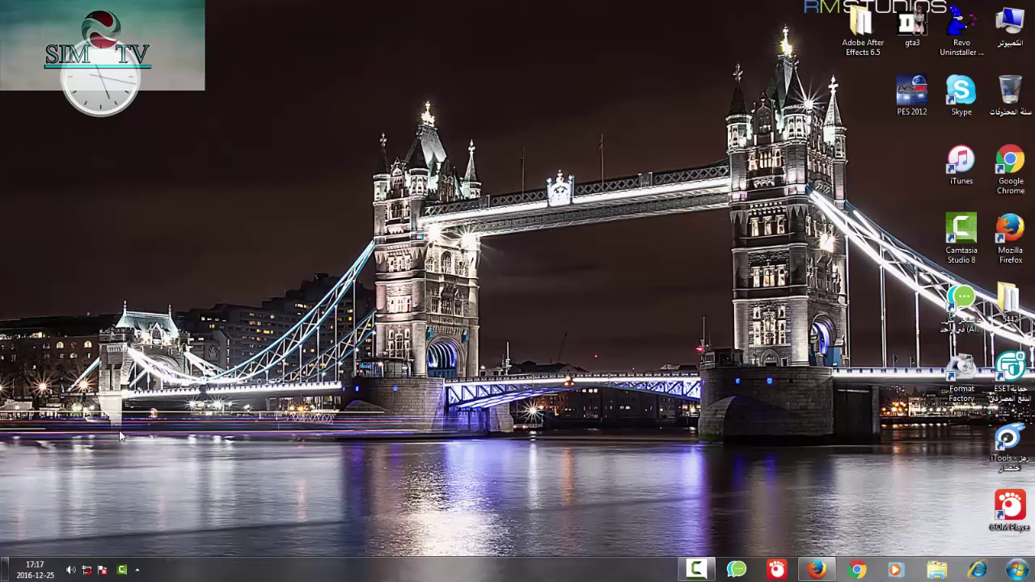